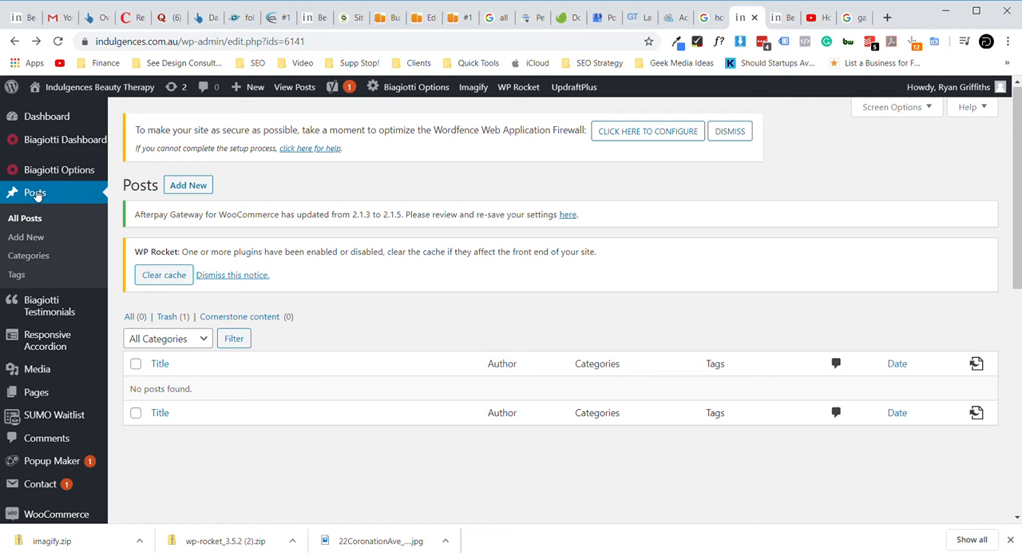
- Start a new post and title it with the YouTube video's title, "How to get glowing skin at home."
left_click(32, 239)
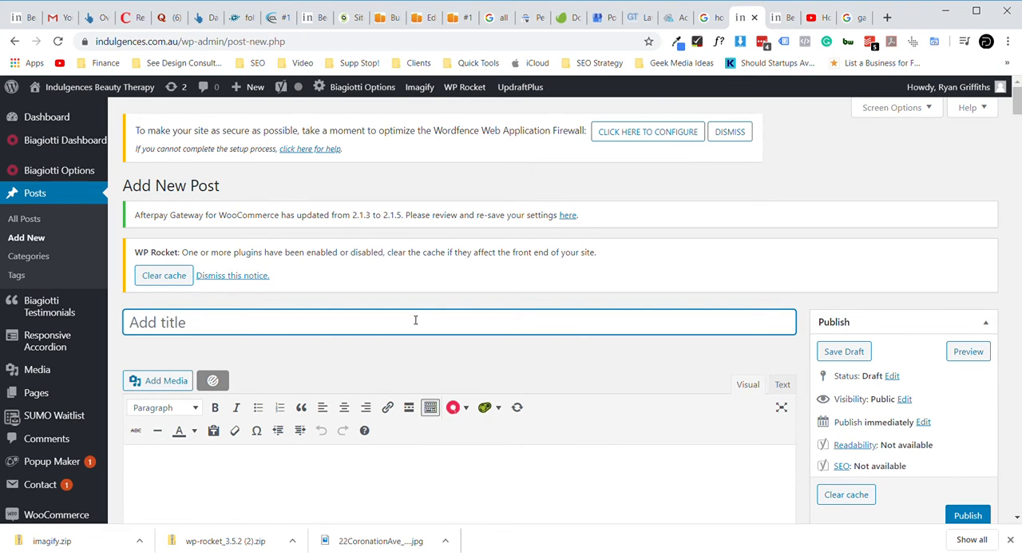
left_click(816, 19)
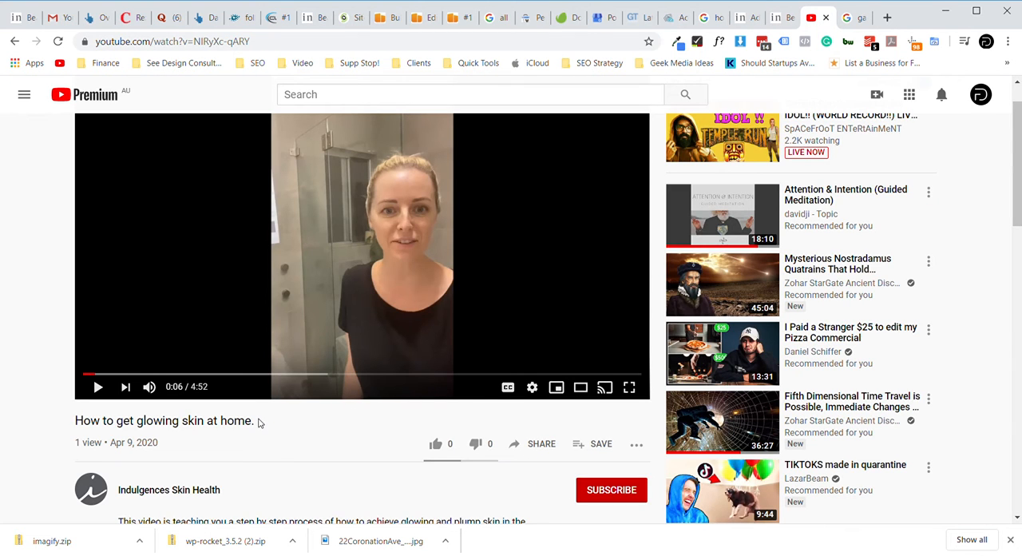
left_click_drag(257, 422, 73, 424)
triple_click(100, 422)
key("ctrl+c")
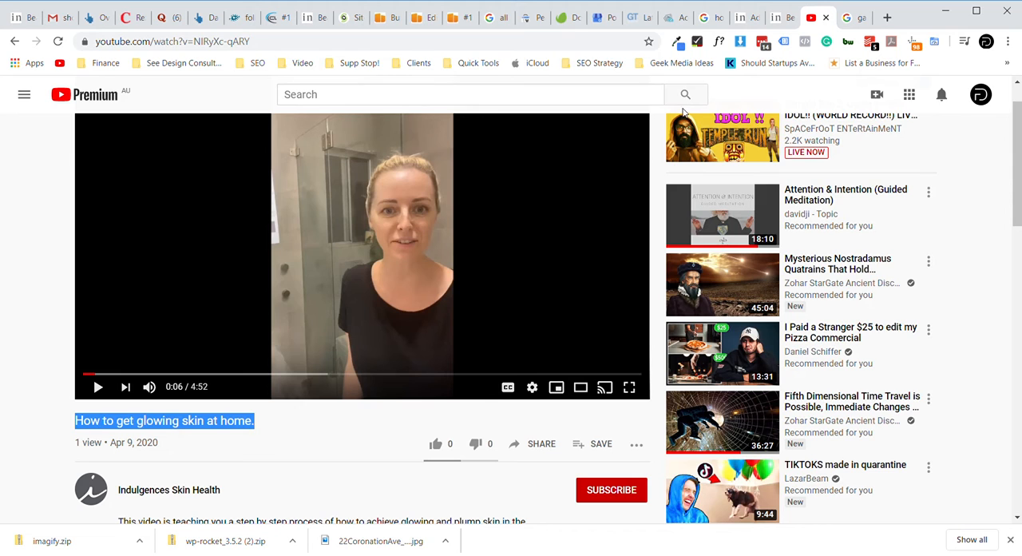
left_click(744, 17)
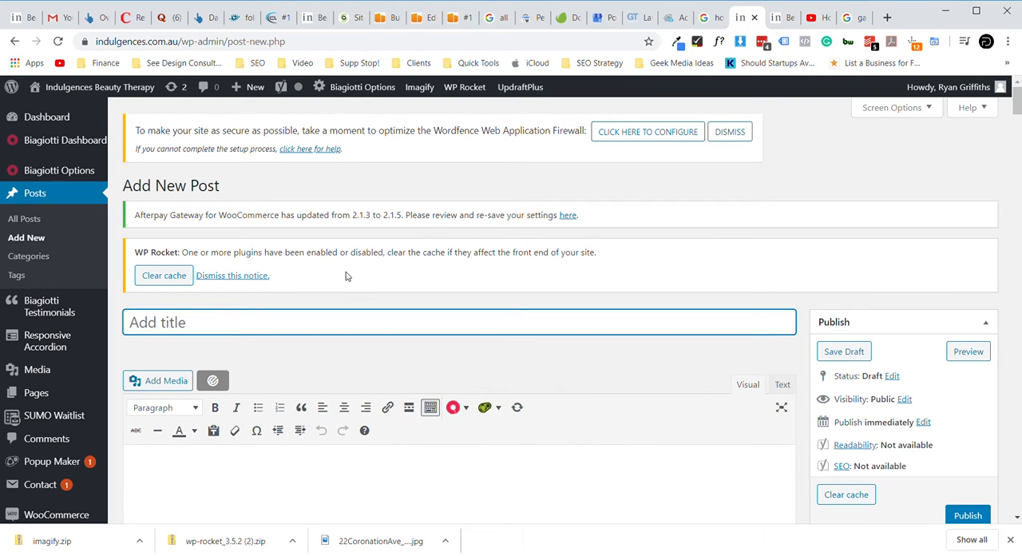
key("ctrl+v")
- Add "10 steps on " to the beginning of the post title
left_click(133, 328)
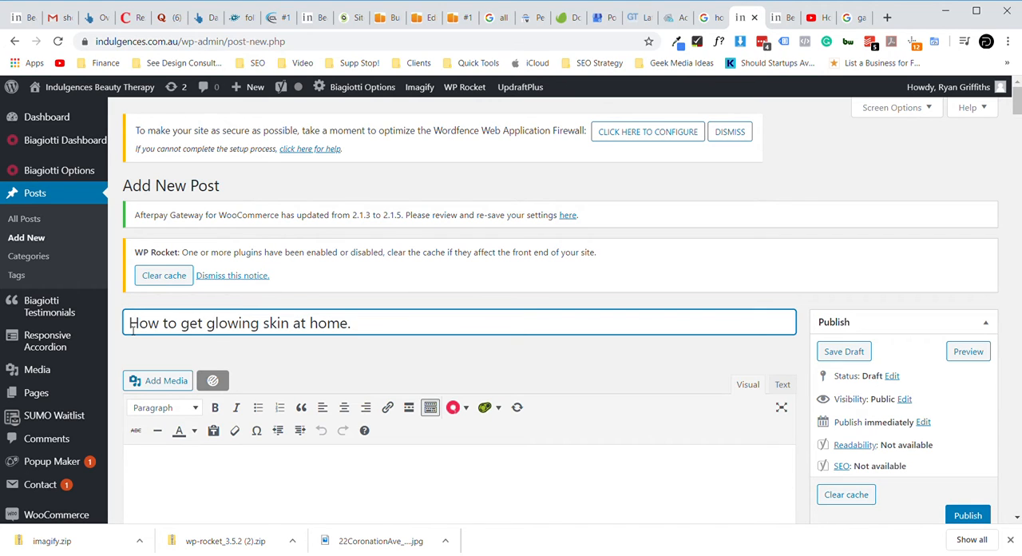
type("10 ")
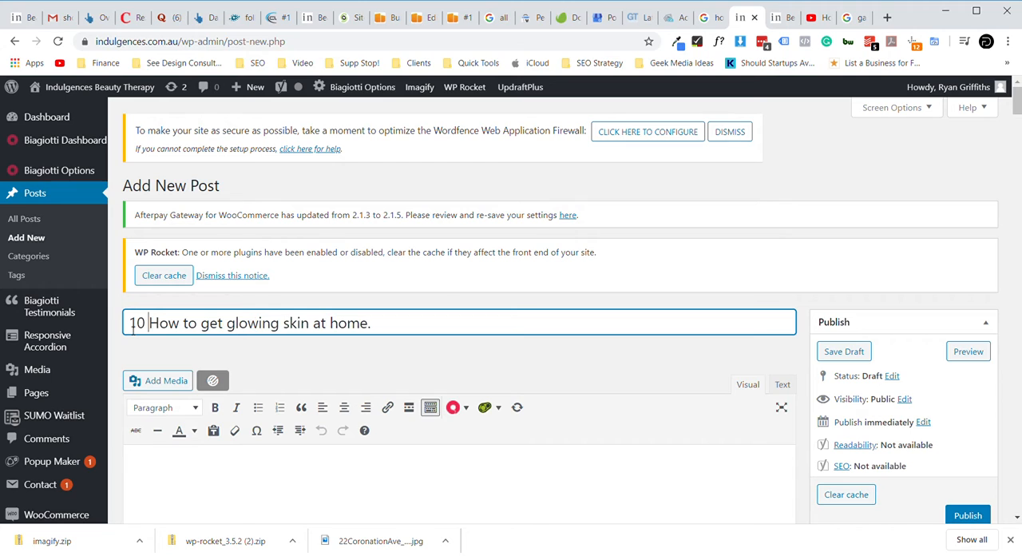
type("steps")
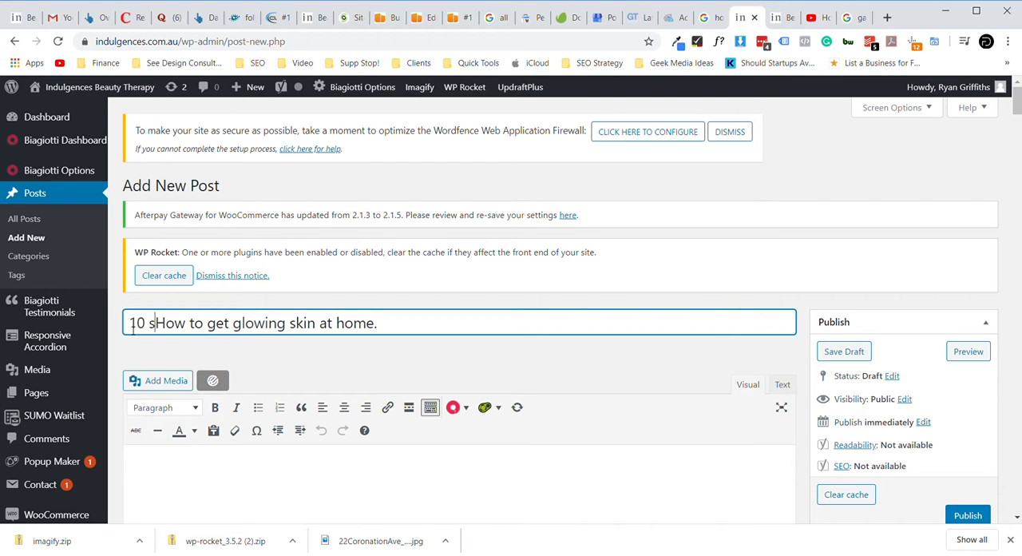
type(" on")
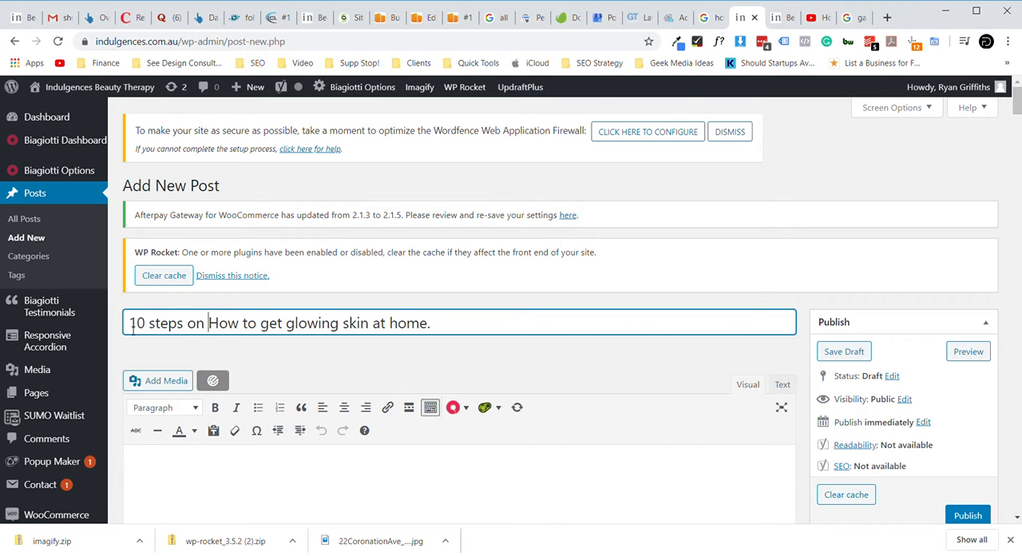
- Begin the post body with the heading "Intro Title" in Heading 2 style
left_click(271, 458)
scroll(160, 378, "down", 2)
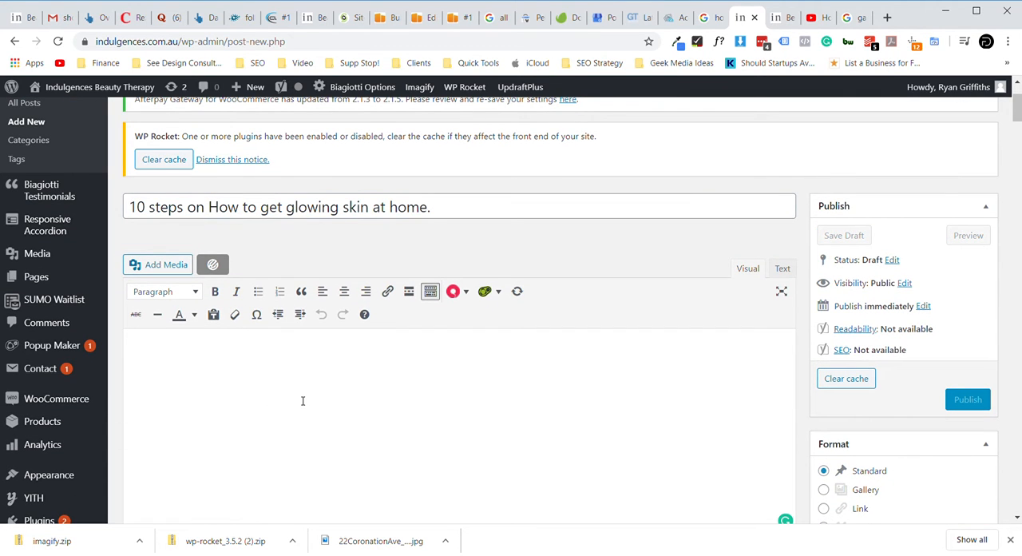
type("Intro")
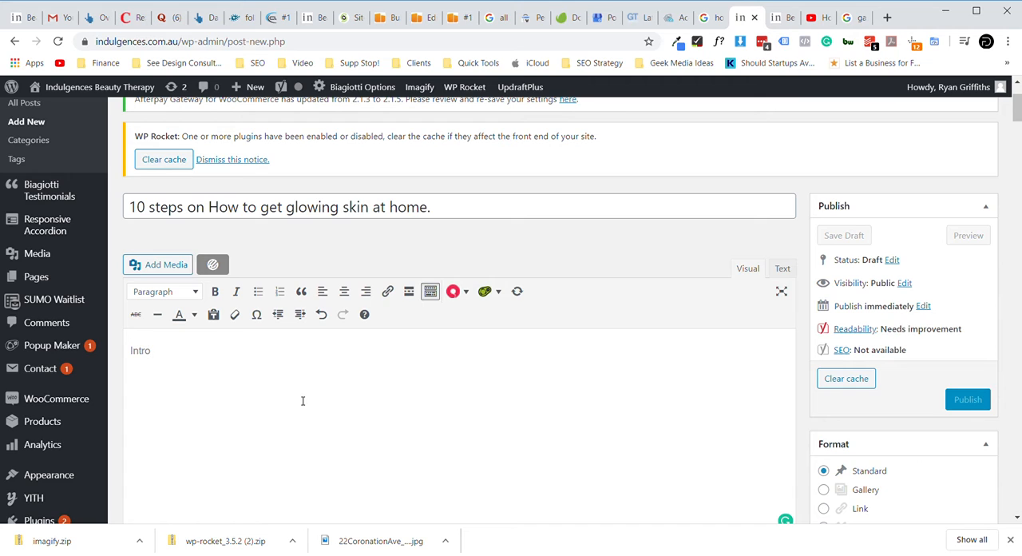
double_click(150, 352)
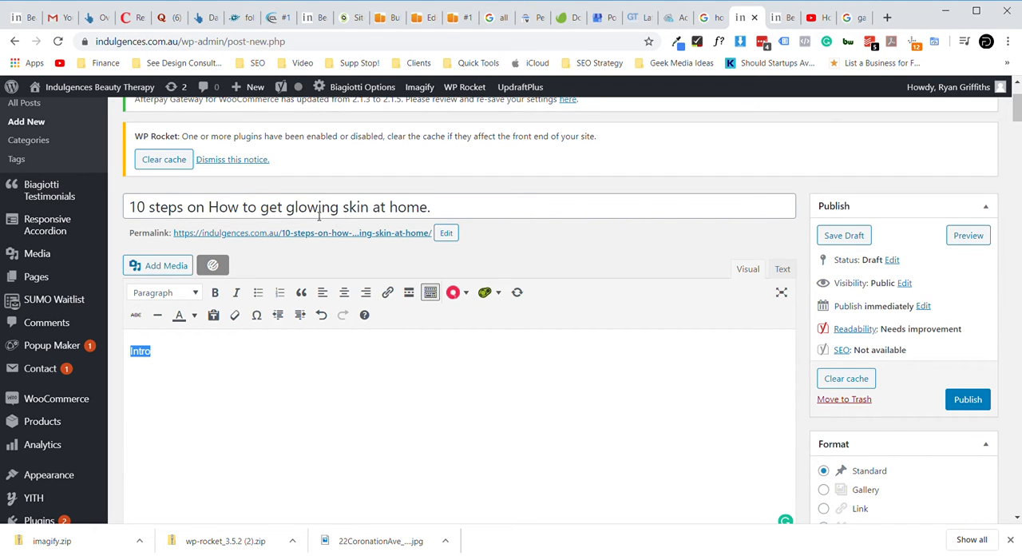
left_click(197, 293)
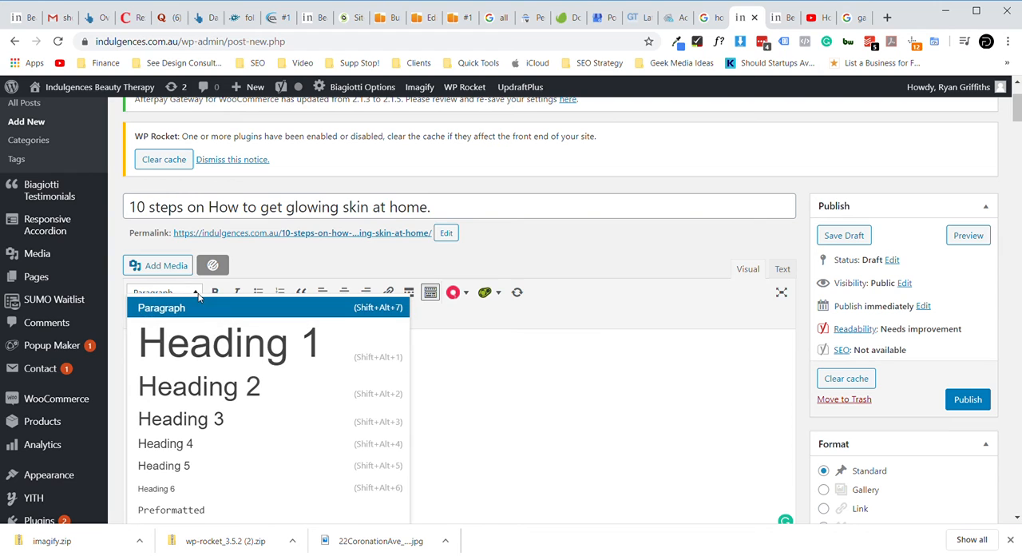
left_click(230, 388)
left_click(206, 375)
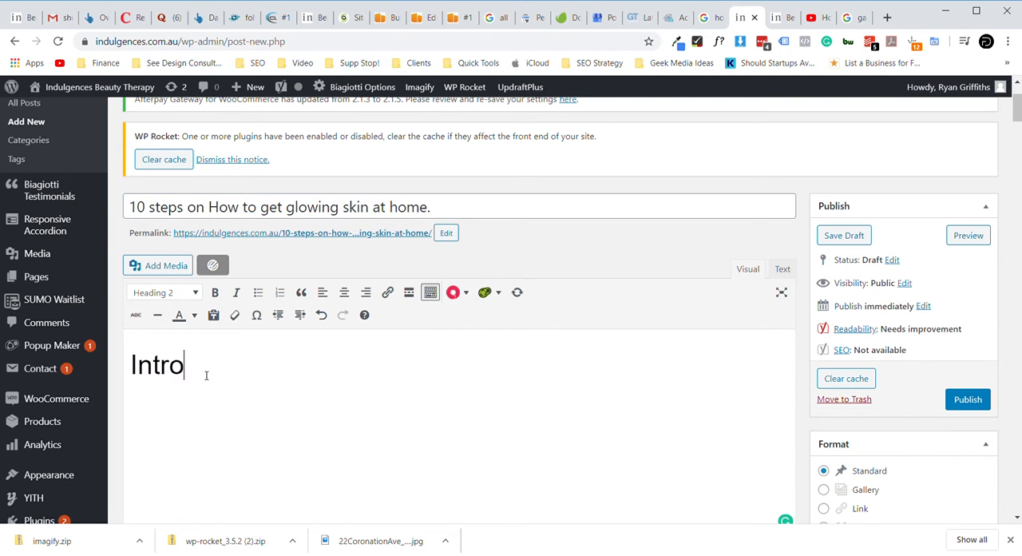
type("Title")
- Write three short paragraphs of placeholder text under the intro heading, starting with "Blurb here" and ending with a full stop
key("Return")
type("Blurb here")
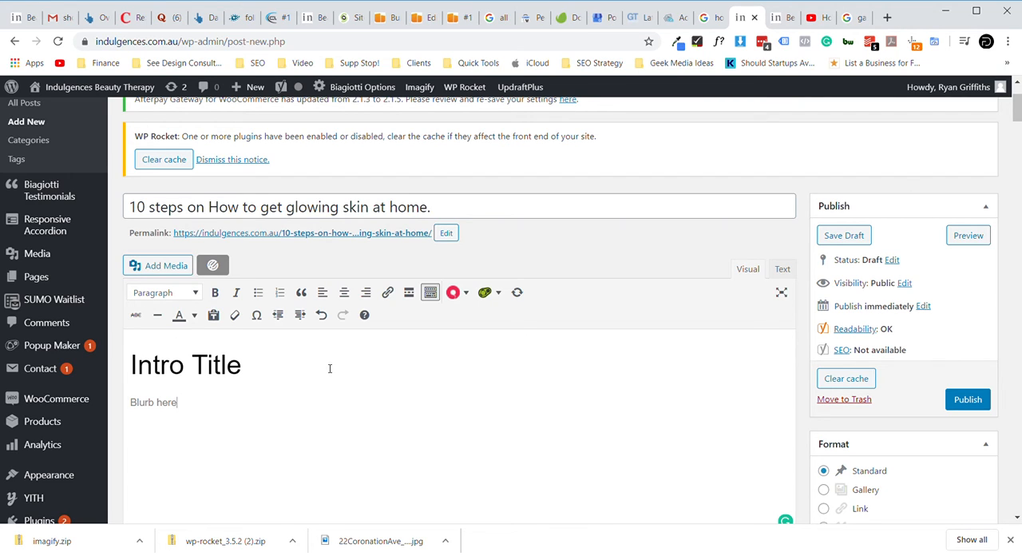
type("kkajkshdfgkjasdkljfghakjfdga ")
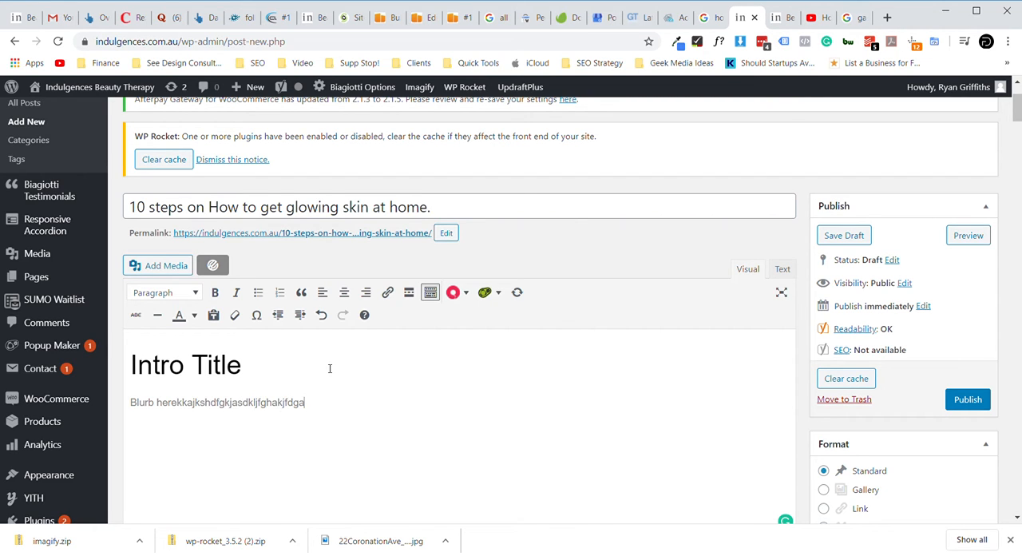
type("lfhgalkjhdfgihdfkgjhdkf")
key("Return")
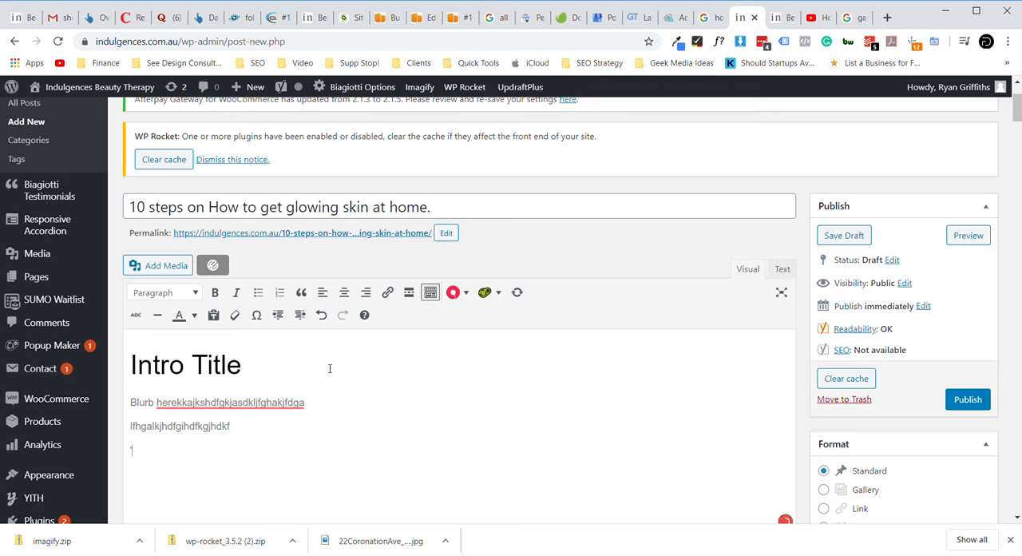
type("'kjahkdfkjghpuidfhad")
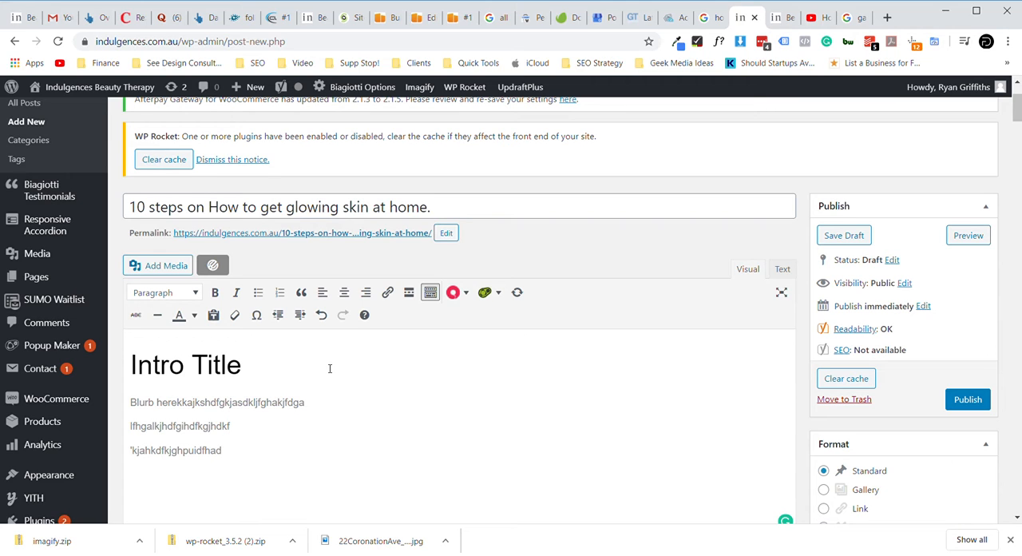
type(".")
- Leave a blank line below the placeholder text and add the numbered list item "Cleanse your face"
key("Return")
key("Return")
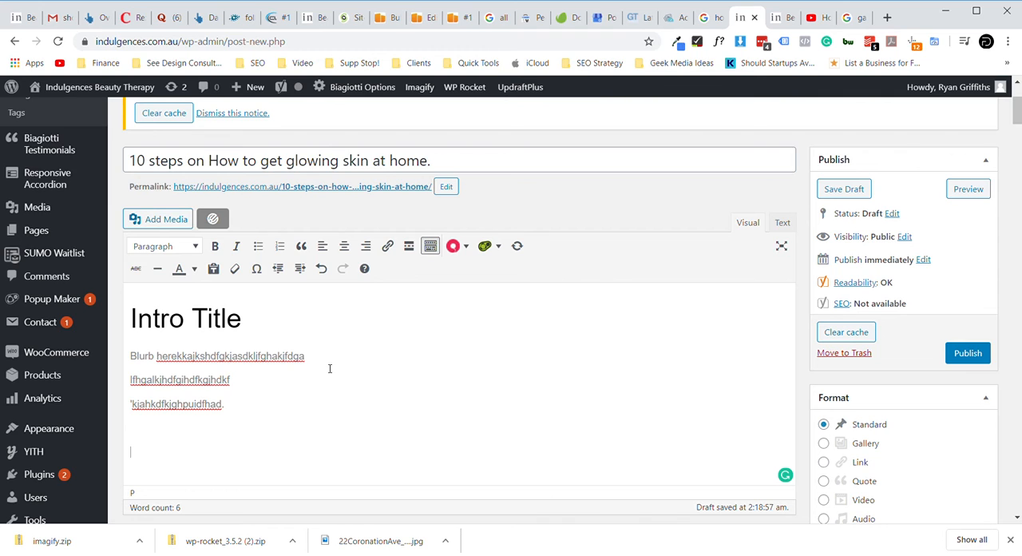
type("1.")
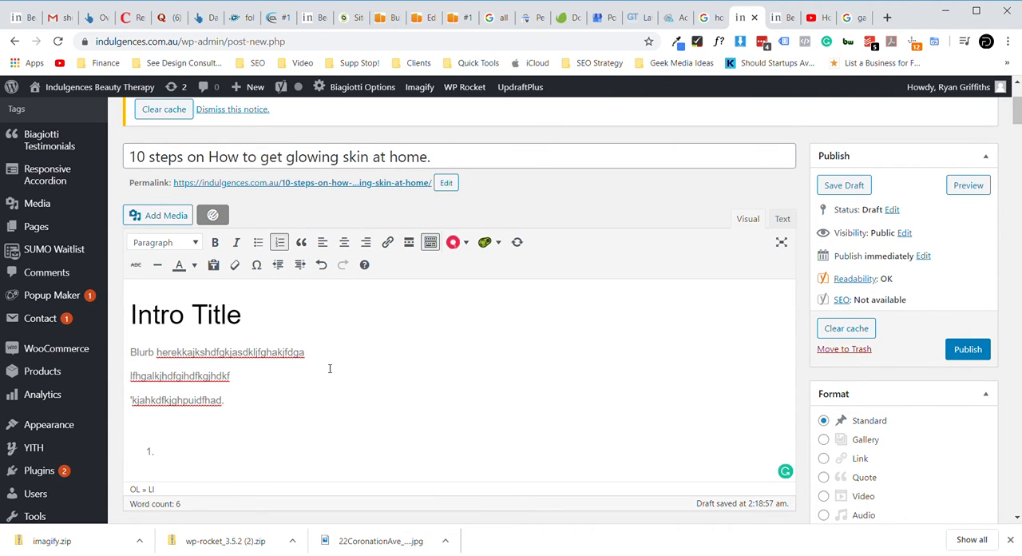
type(" Cleanse your face")
- Continue the last placeholder paragraph with "without further adieu here are"
left_click(242, 408)
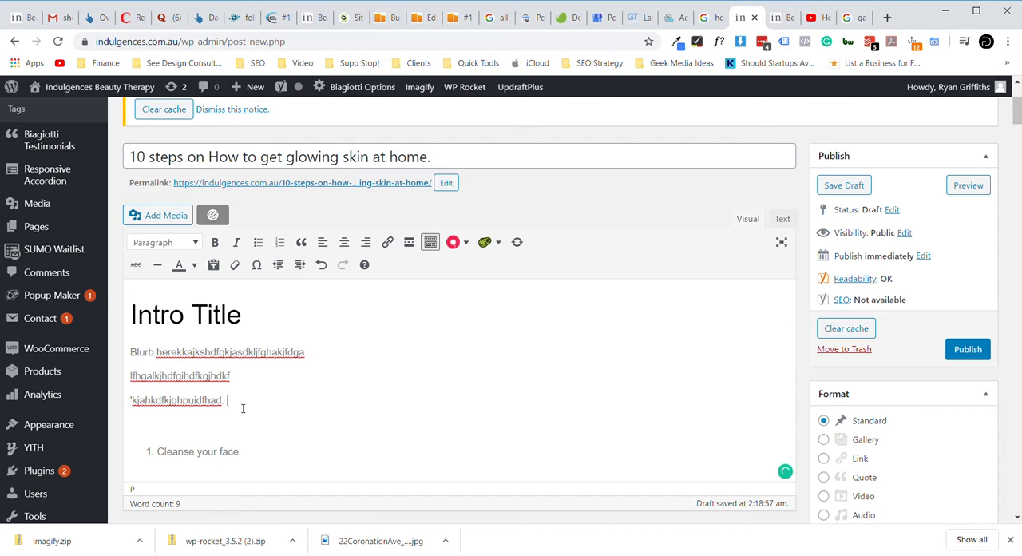
type("wi")
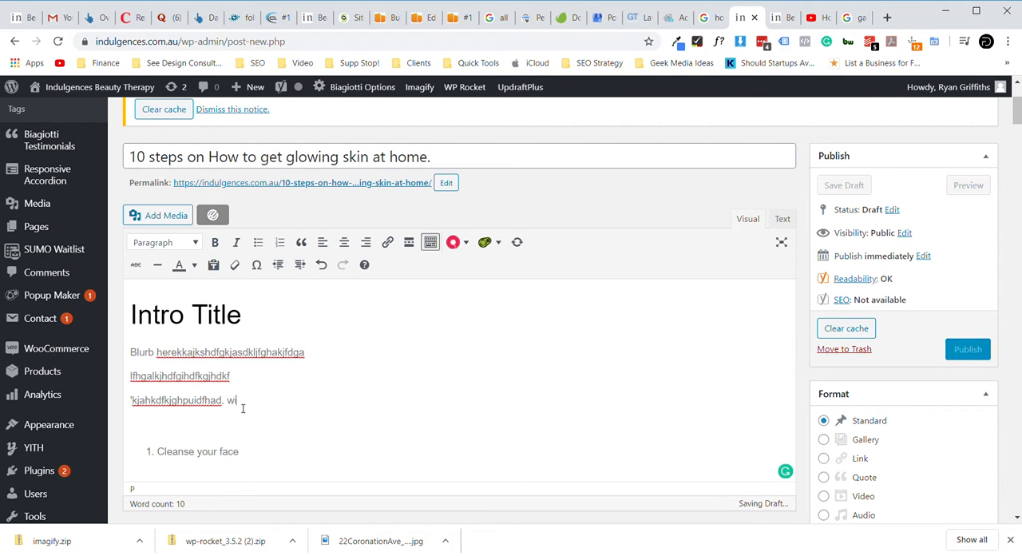
type("thout fur")
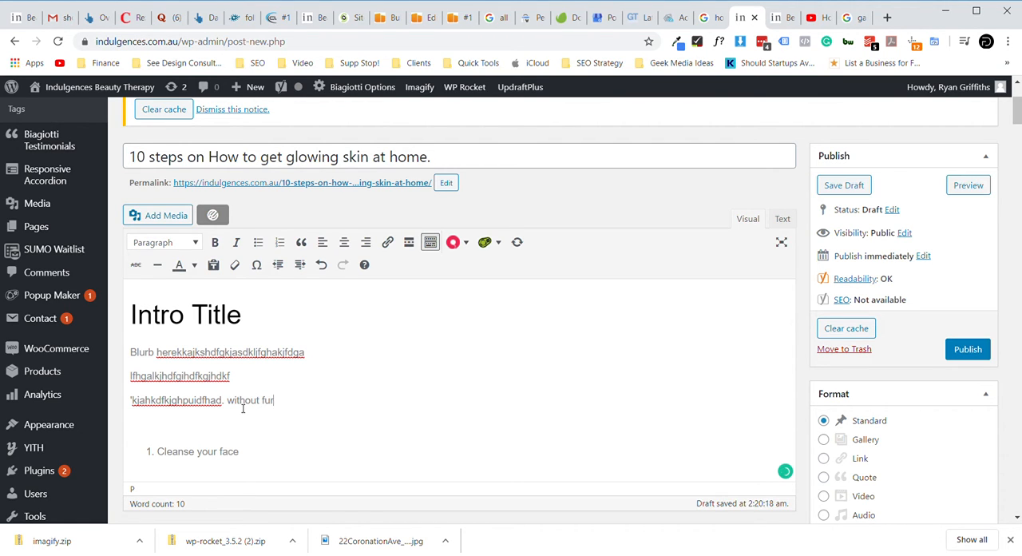
type("ther adeiu")
double_click(307, 400)
type("adieu here are")
- Complete the sentence with "the" followed by a copy of the post title, "10 steps on How to get glowing skin at home."
left_click_drag(137, 156, 311, 183)
left_click_drag(435, 156, 126, 142)
left_click(383, 410)
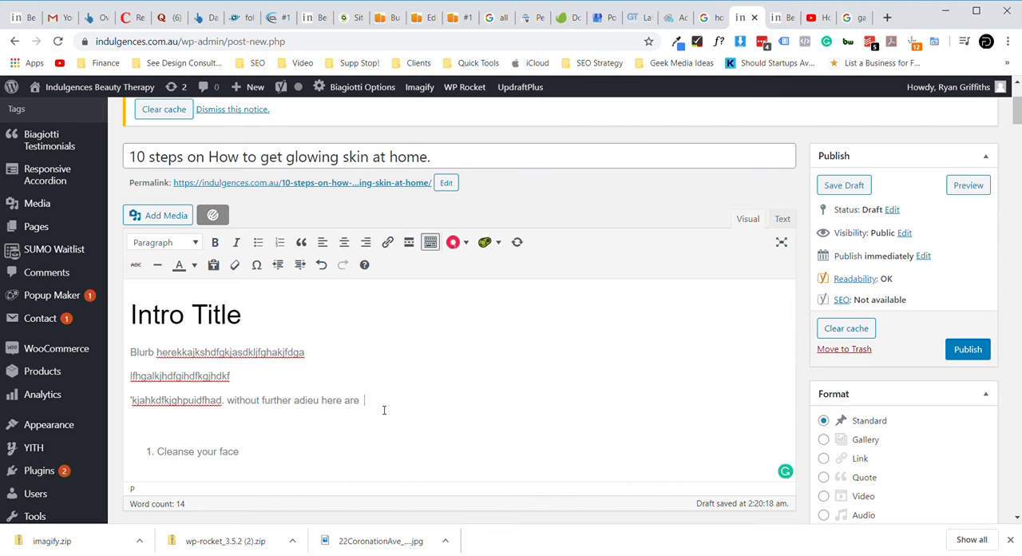
type("the")
type("10 steps on How to get glowing skin at home.")
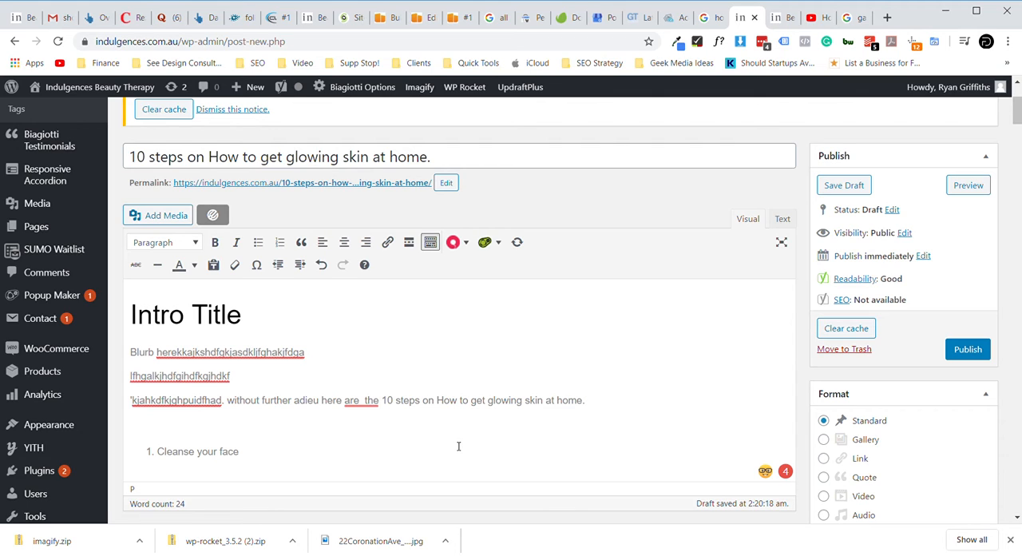
- Format the list item "Cleanse your face" as Heading 3
scroll(348, 438, "down", 1)
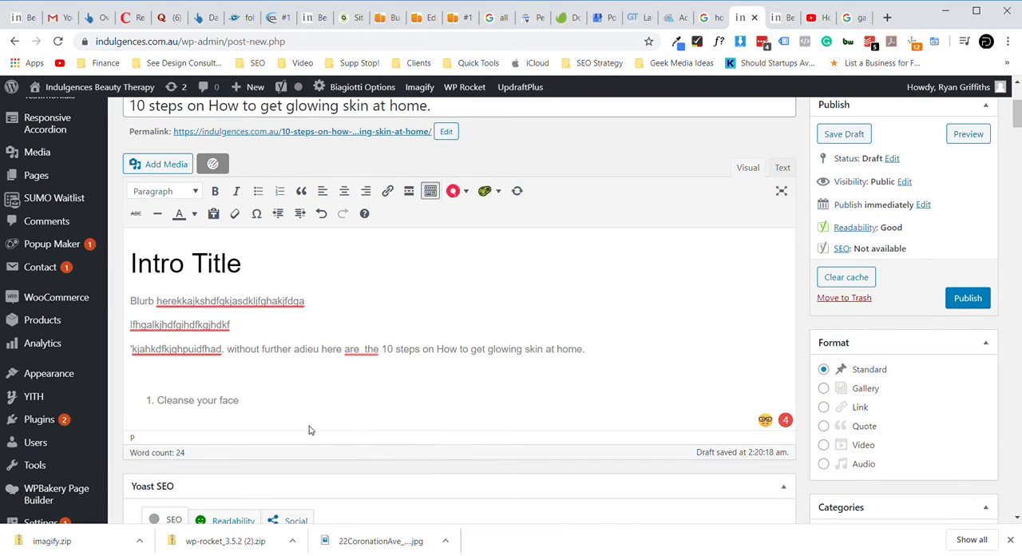
triple_click(215, 401)
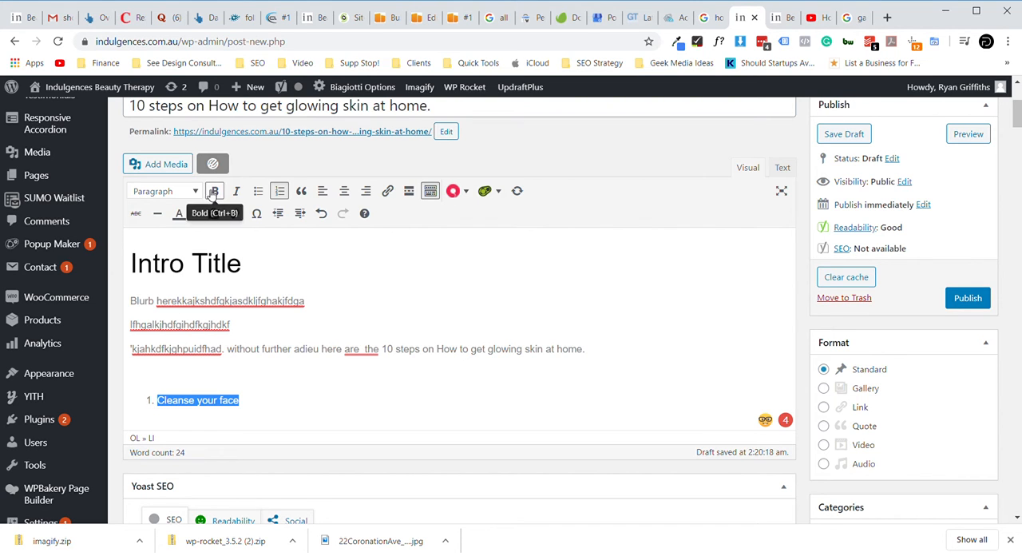
left_click(195, 192)
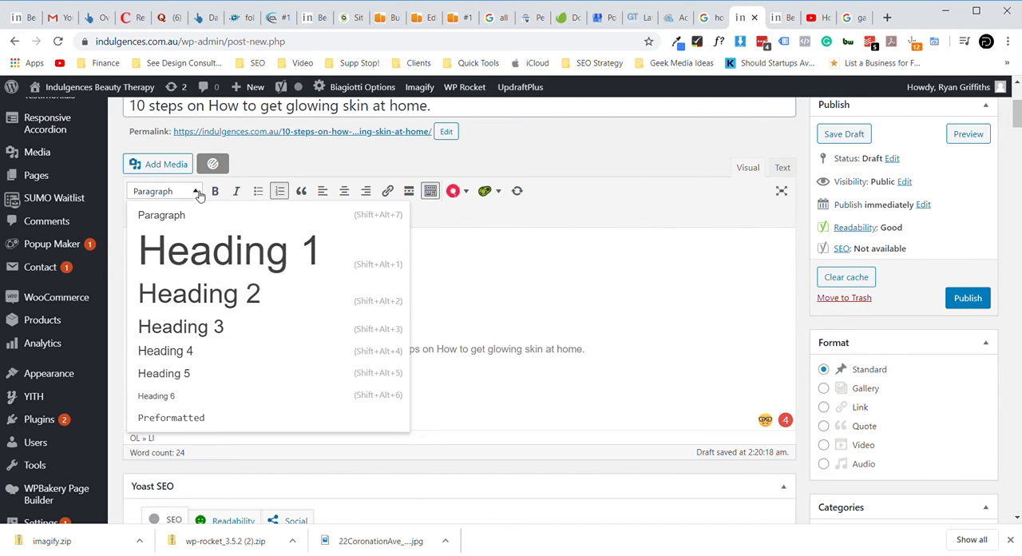
left_click(197, 327)
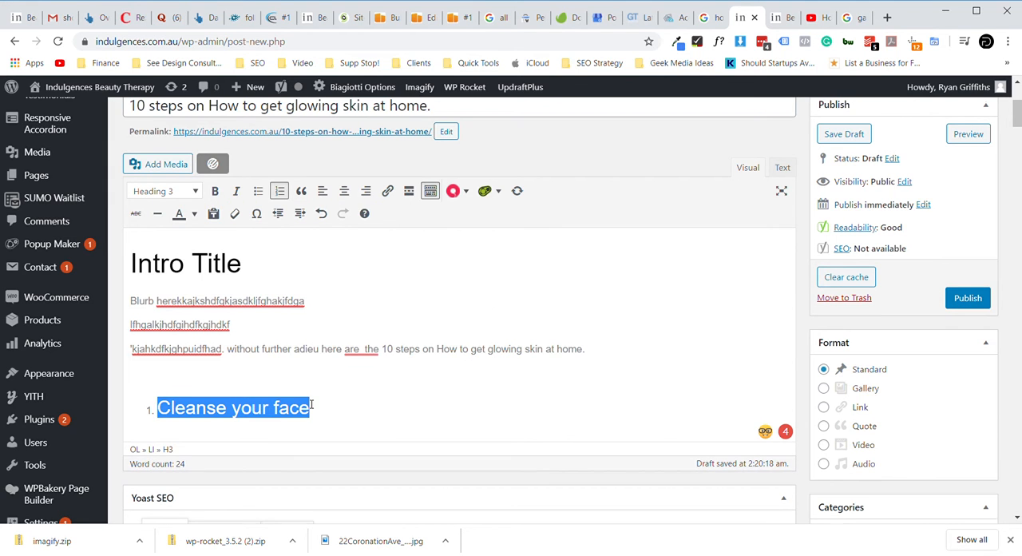
- Add an empty regular paragraph outside the numbered list, below "Cleanse your face"
scroll(312, 405, "down", 1)
left_click(321, 354)
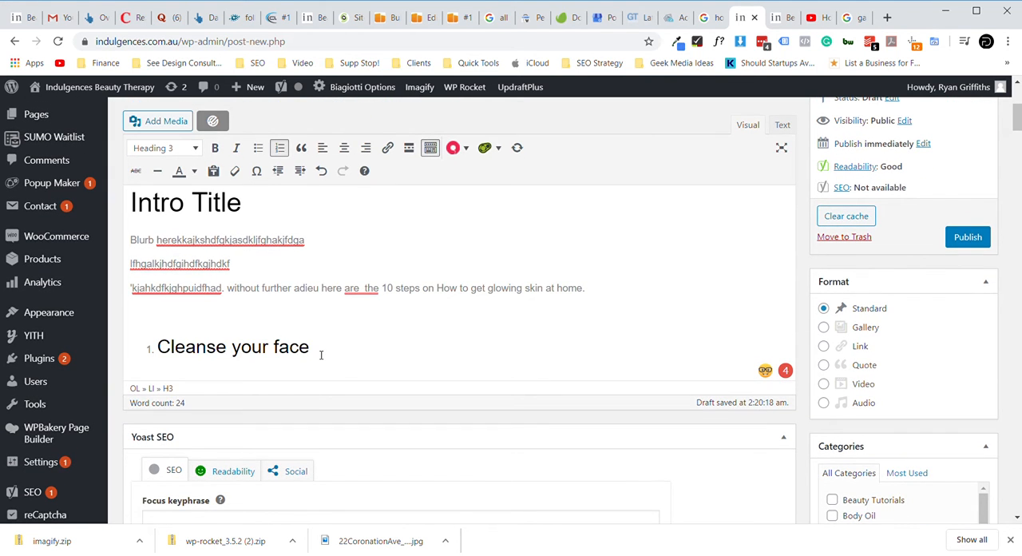
key("Return")
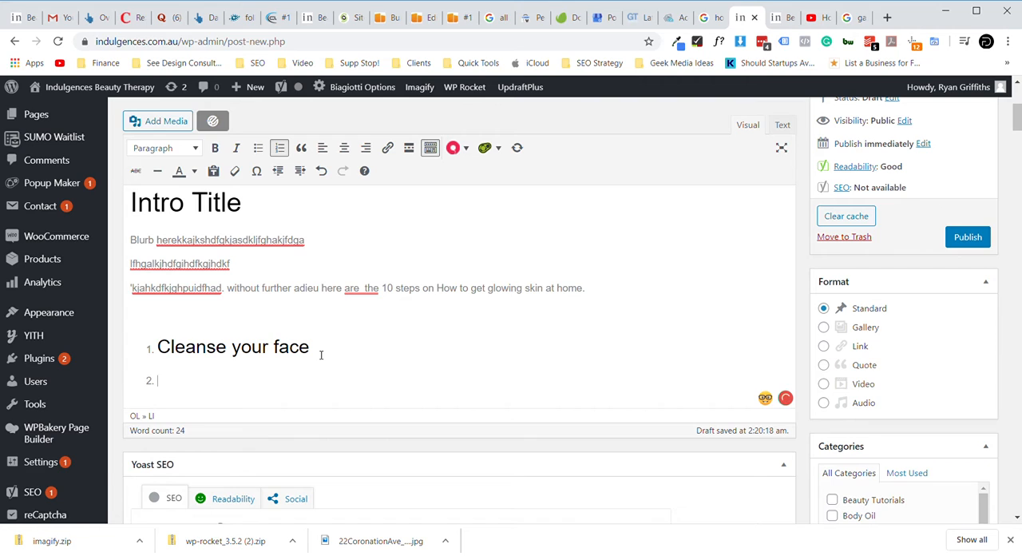
key("BackSpace")
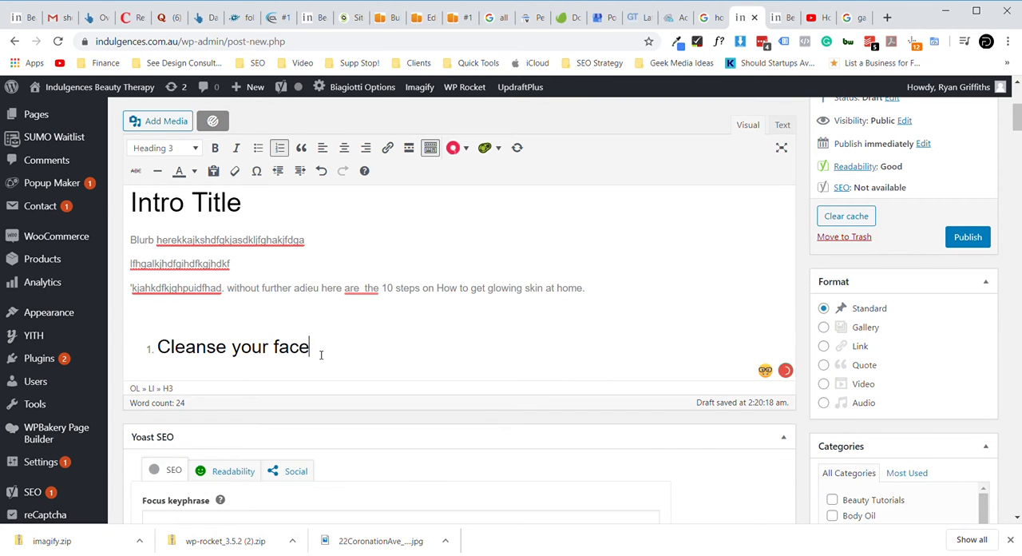
key("Return")
key("Return")
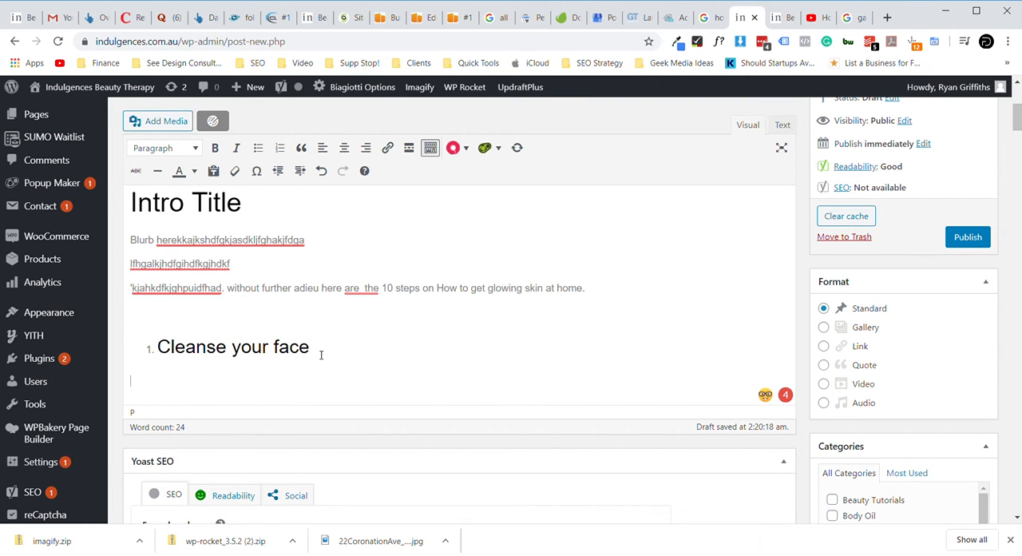
- Remove the automatic list numbering from "Cleanse your face" and put a plain-text "1." before the heading
left_click(160, 354)
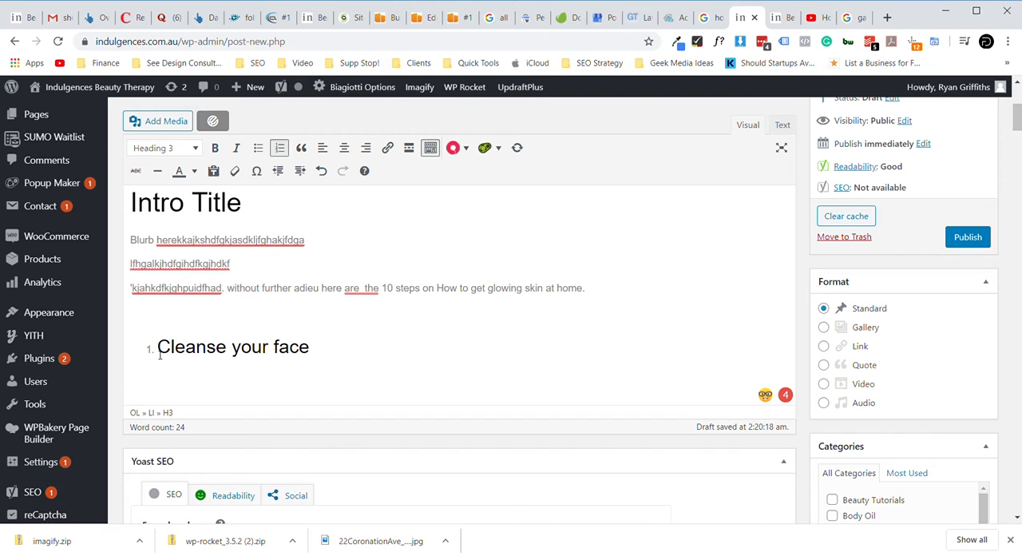
key("BackSpace")
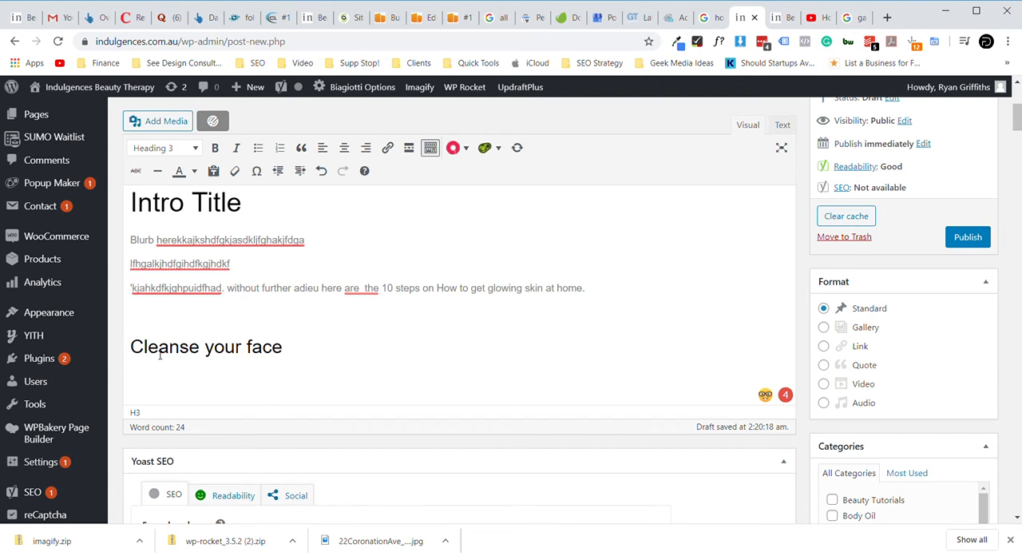
type("1.")
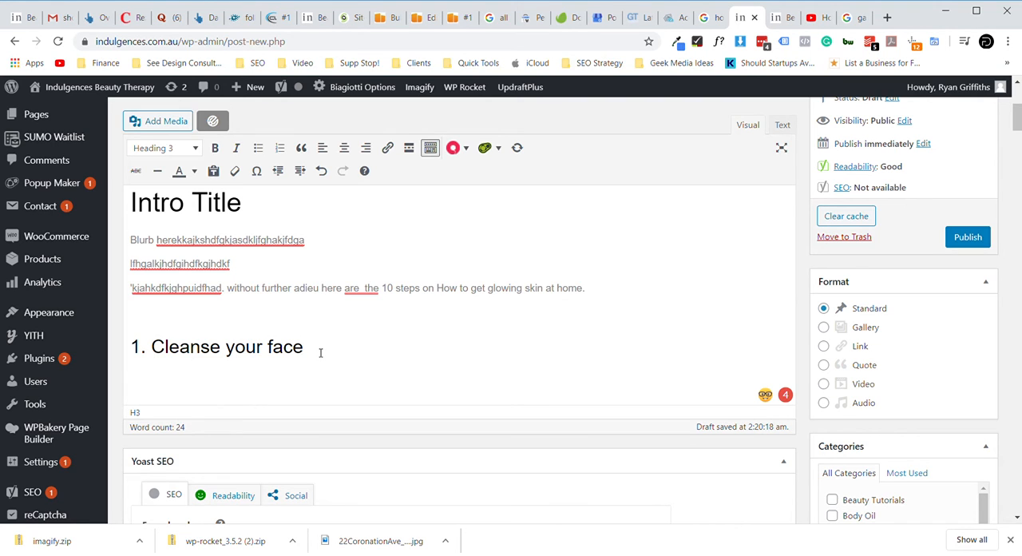
- Add a paragraph of placeholder text, "asdhflkjshkjahsdlkjfhalskdfhalksjhdflkvhalkhdgd", below the heading "1. Cleanse your face"
key("Return")
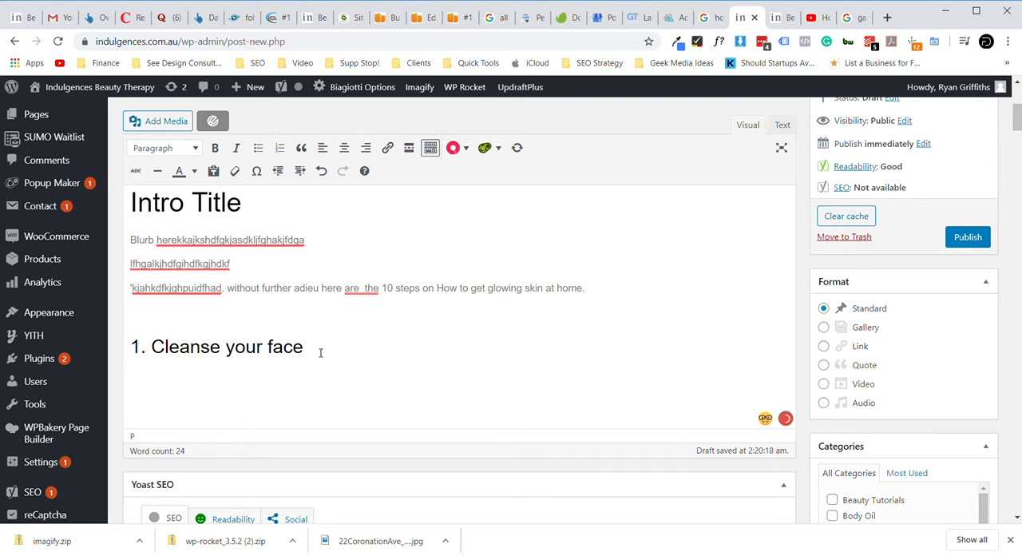
type("asdhflkjshkjahsdlkjfhalsdkfhalksjhdflkv")
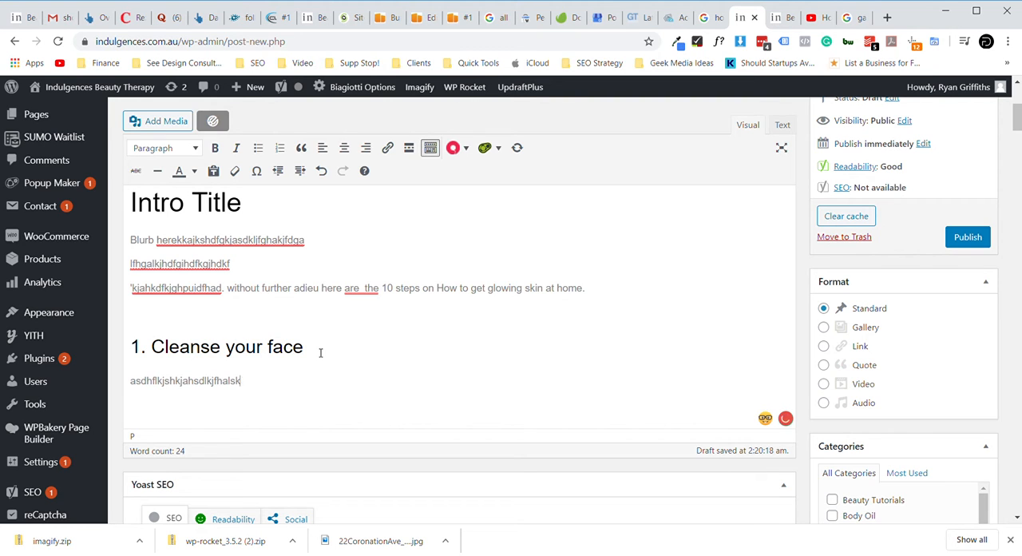
type("halkhdgd")
key("Return")
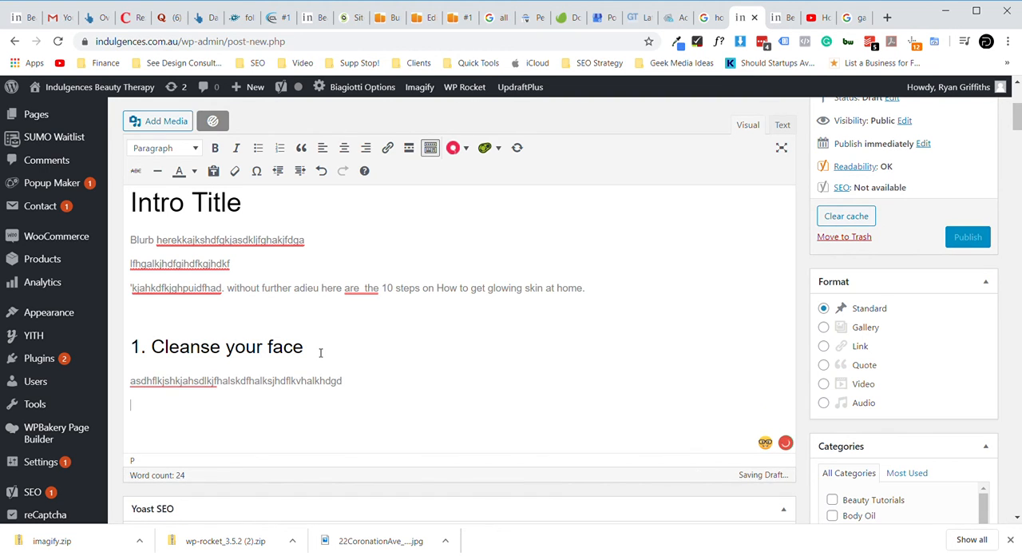
- Add the line "2. Wash it off" below the placeholder text and format it as Heading 3
type("2.")
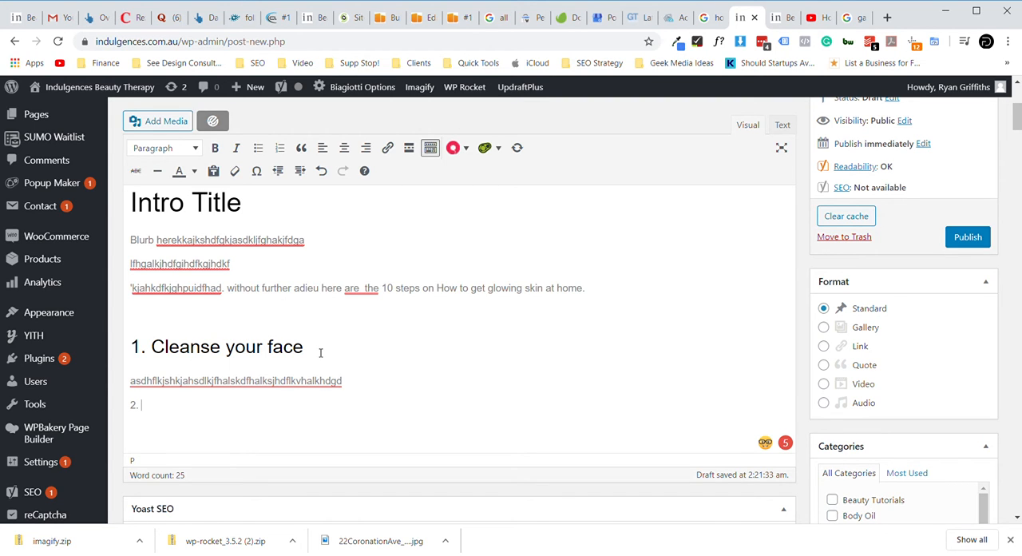
type("Wah it off")
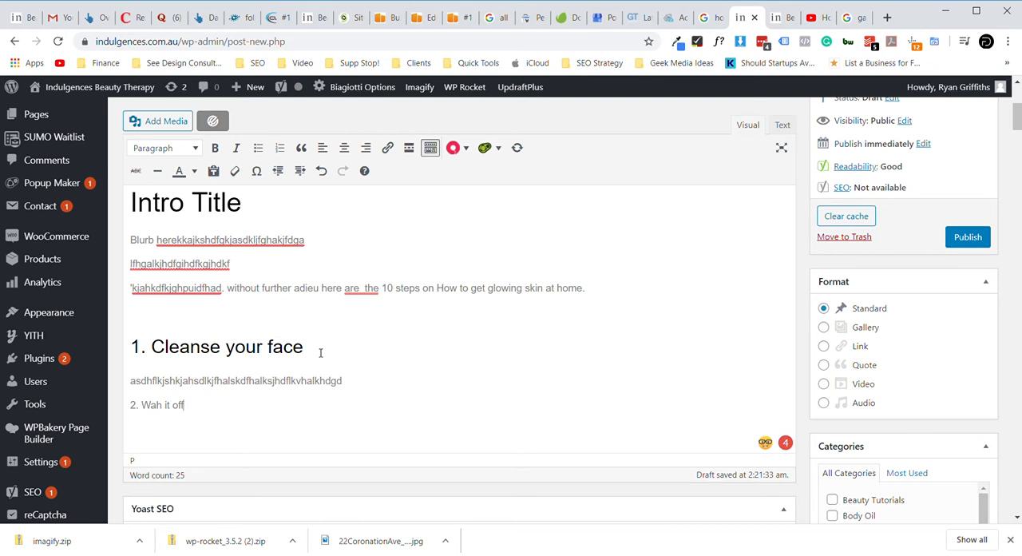
triple_click(186, 411)
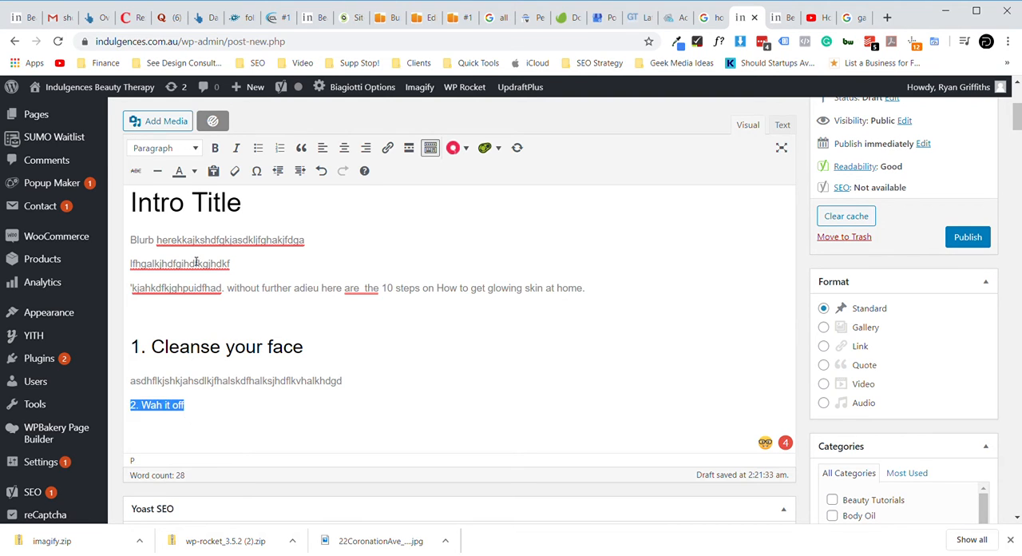
left_click(198, 150)
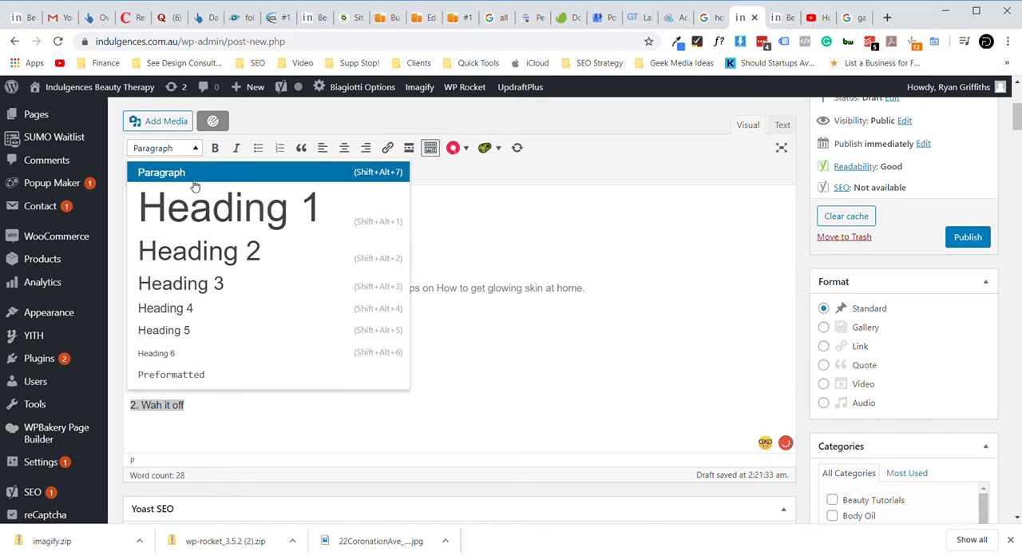
left_click(199, 284)
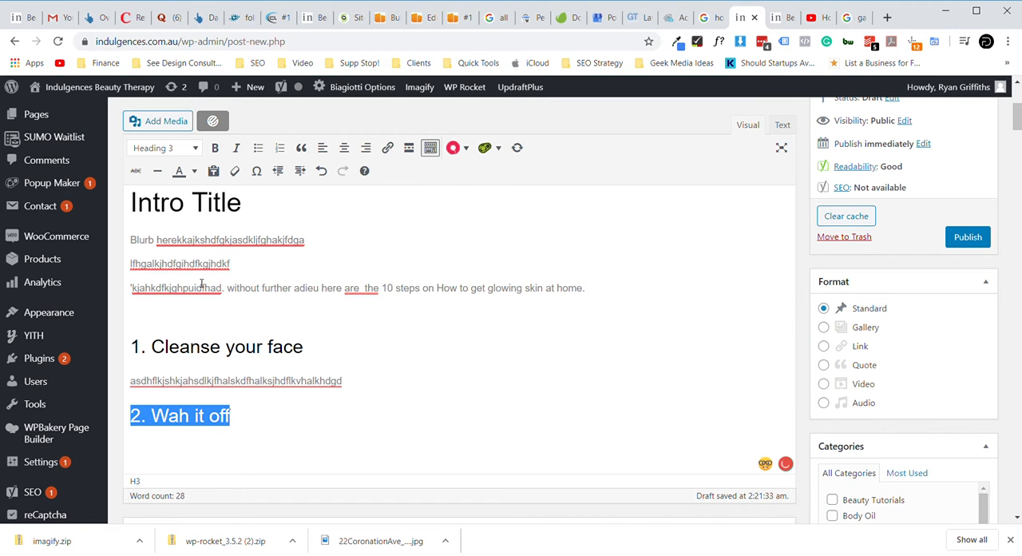
left_click(197, 423)
key("BackSpace")
type("sh")
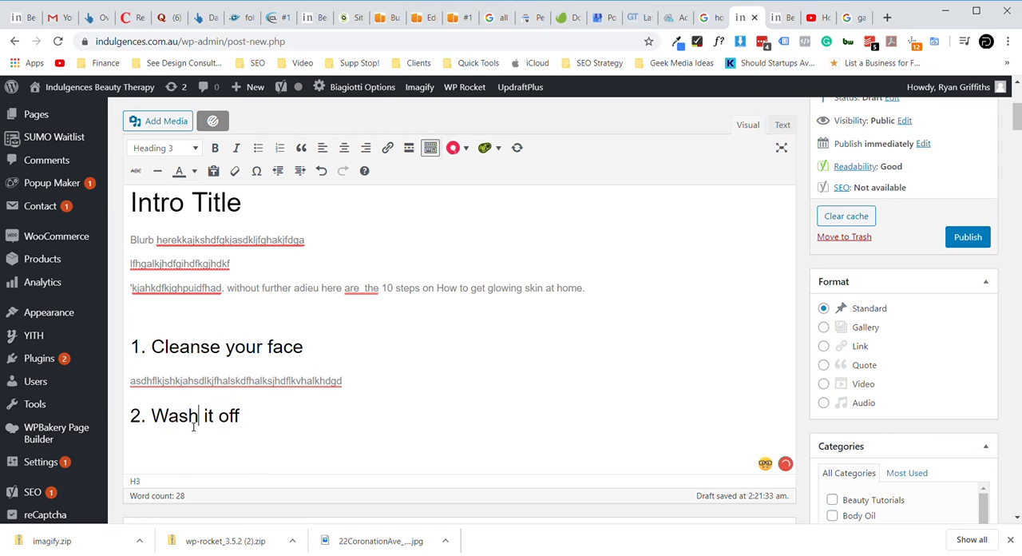
- Fill in about two lines of random placeholder text below "2. Wash it off" and start a new paragraph under it
left_click(282, 424)
key("Return")
type("lkdjafhslkdjfhlkjdhflkasjhdlkfjahslkdh")
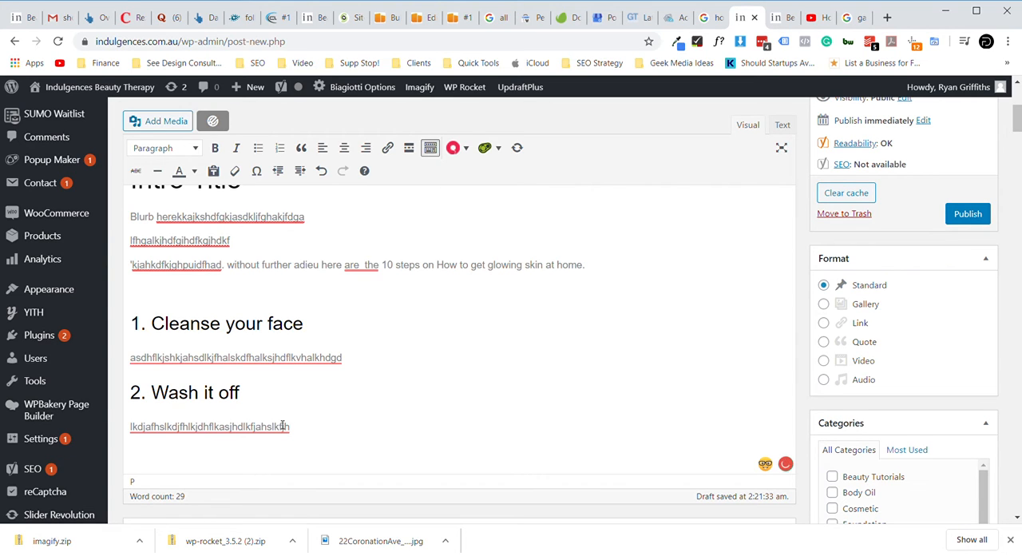
type("alkjdhflkajshdflkjldfkjhsdlkjfhalksjdhflakjshdflkjahdkfj")
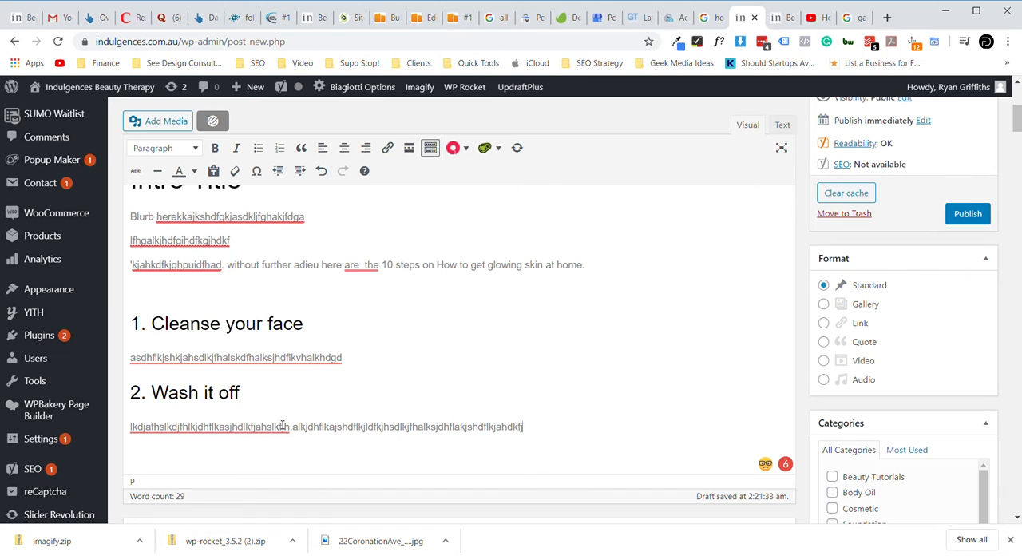
type(" kajshdflkajhsdflk jl")
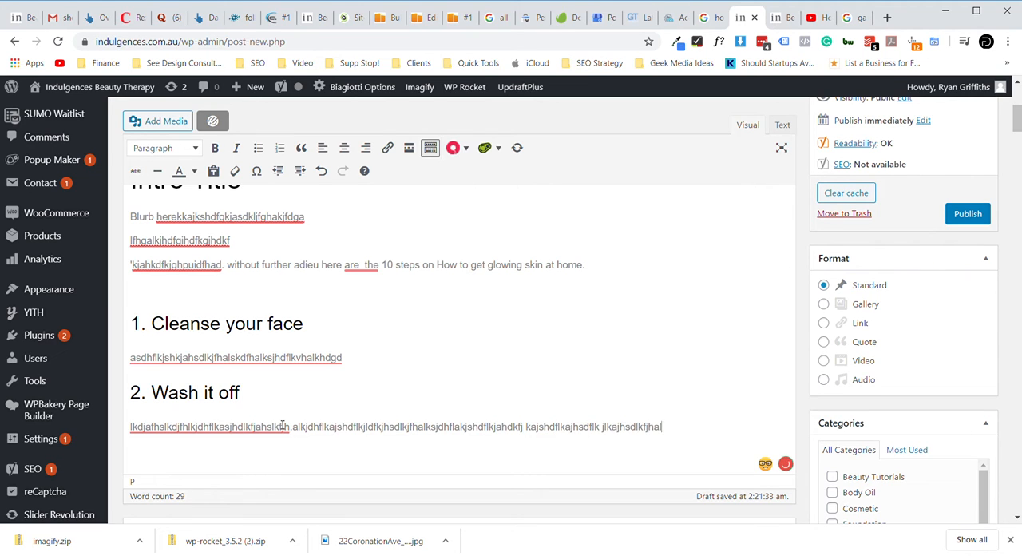
type("kajshdlkfjhalskjdfhlkajhdflkjashdlkfjhalksjdfhlakhalkjhdflkjahsd")
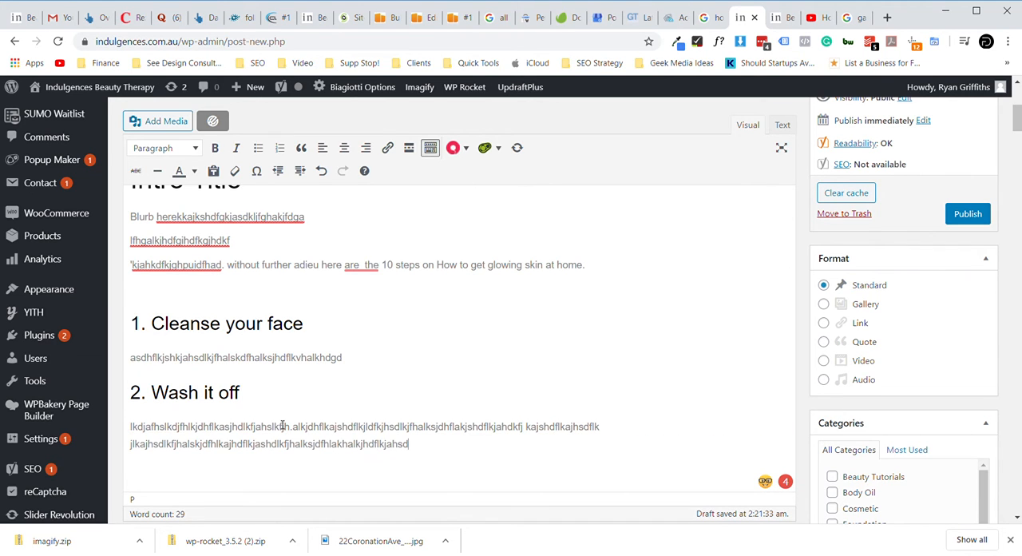
type("lkfjhalskjdfhalksjdfhalksjhdflkajhdflkajhdflkajhdlkfjha")
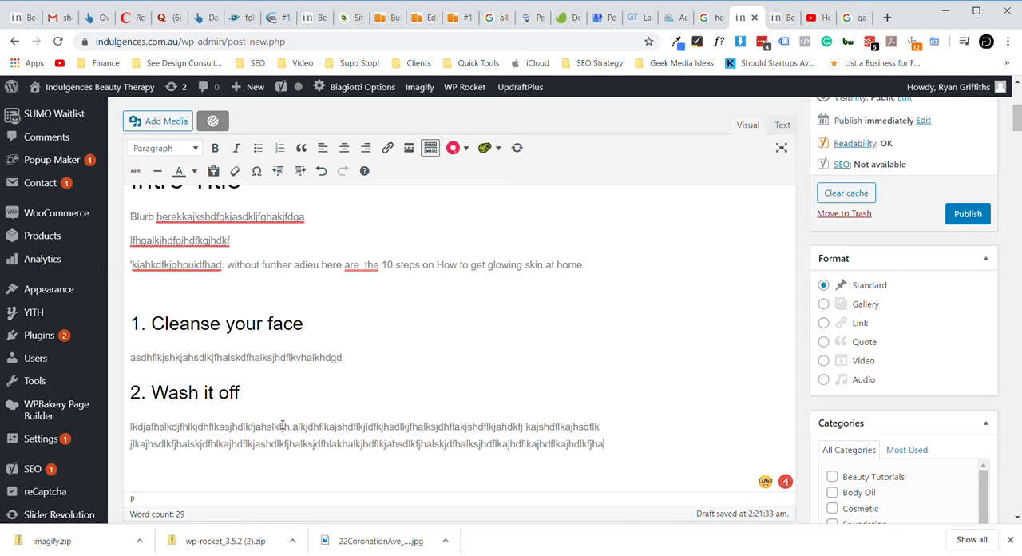
key("Return")
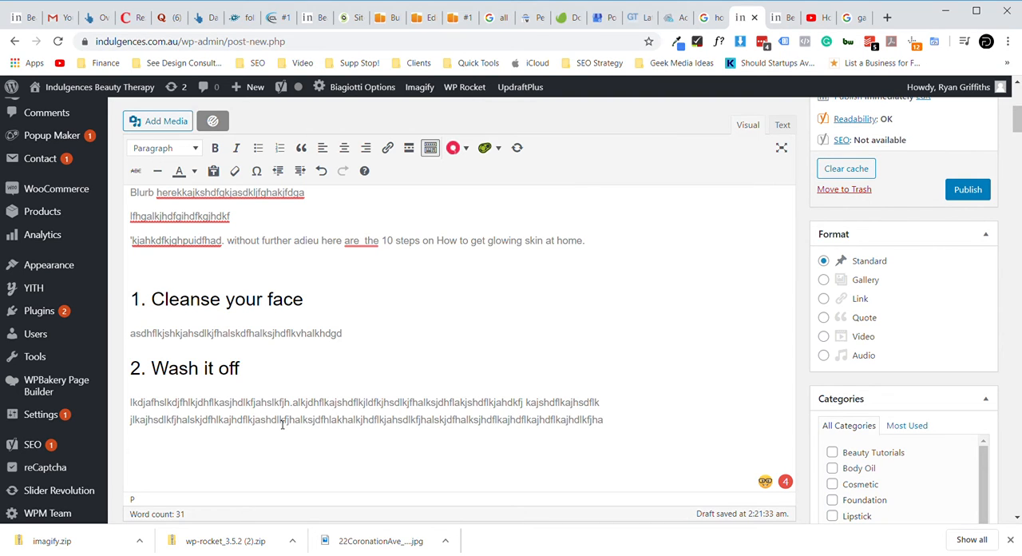
- Write "Watch the video on 10 steps on How to get glowing skin at home." below the placeholder text, reusing the title phrase from the intro
left_click_drag(382, 242, 593, 252)
key("ctrl+c")
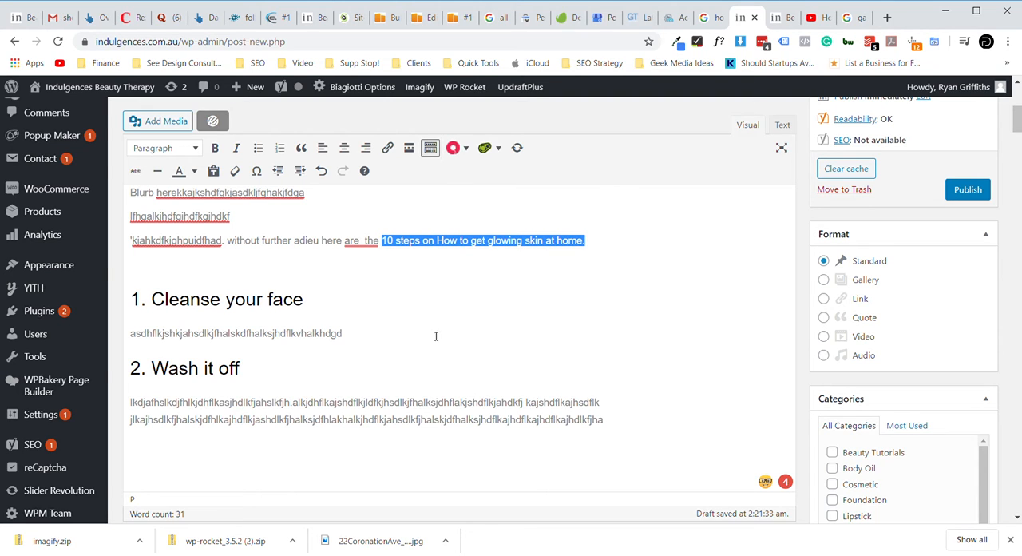
left_click(185, 450)
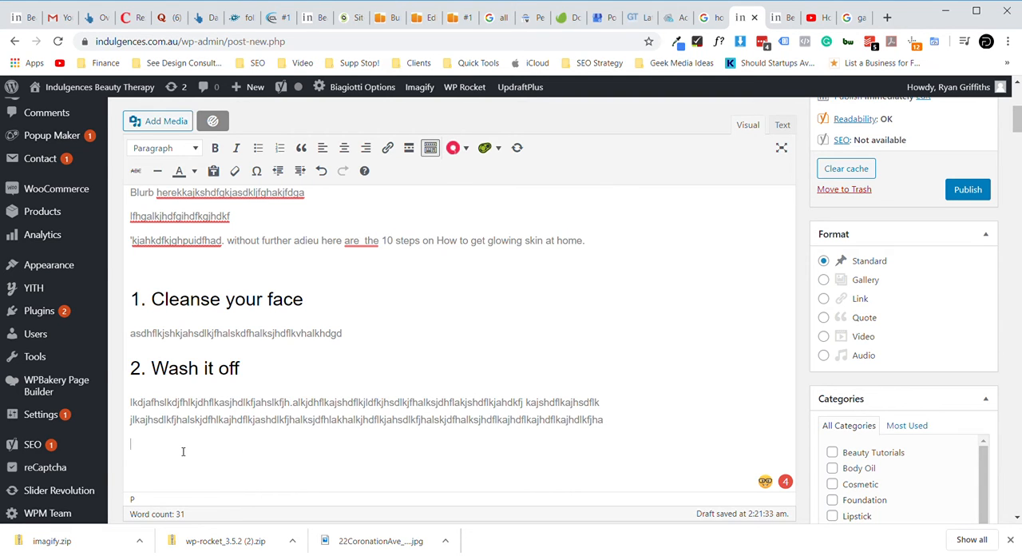
type("Watch the vide on")
key("ctrl+v")
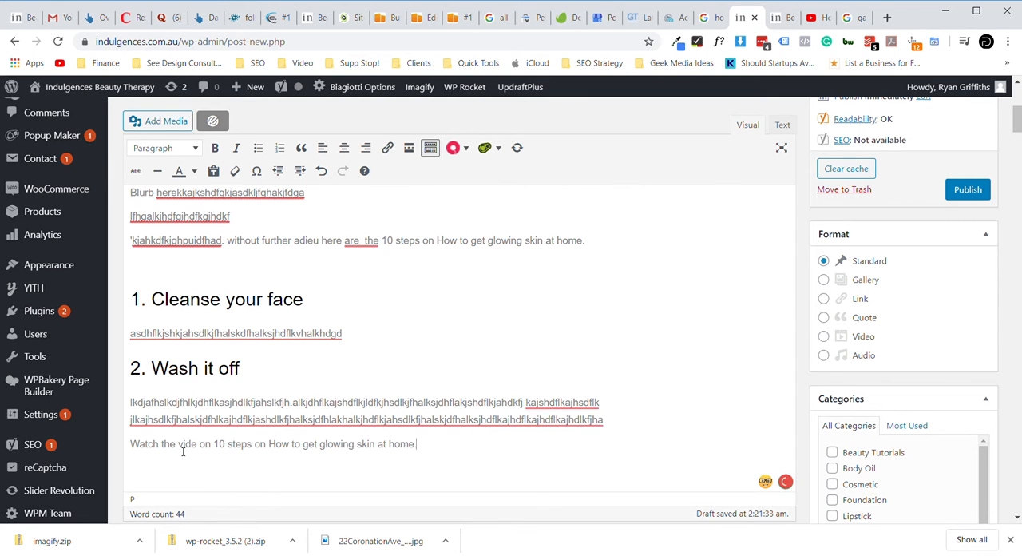
triple_click(166, 458)
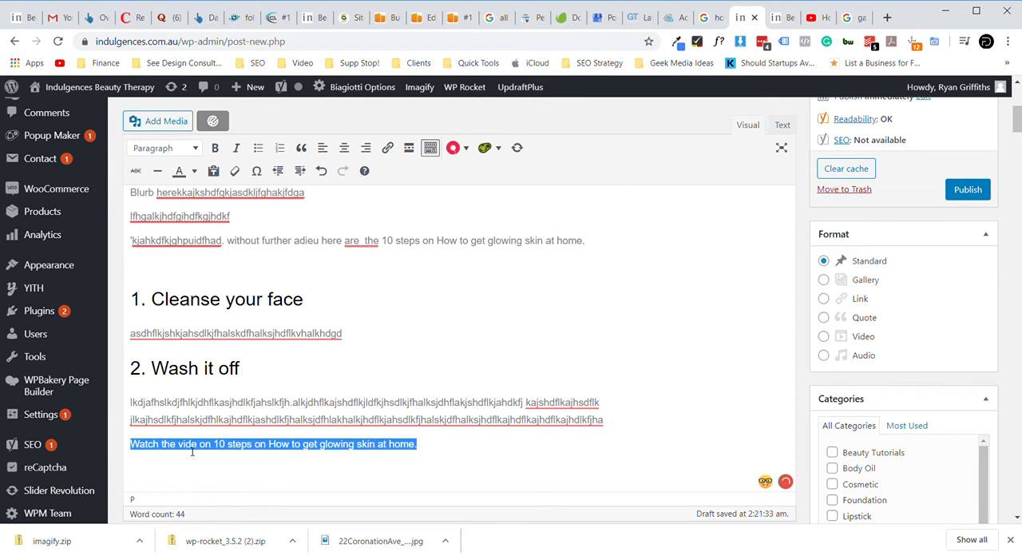
left_click(200, 451)
type("o")
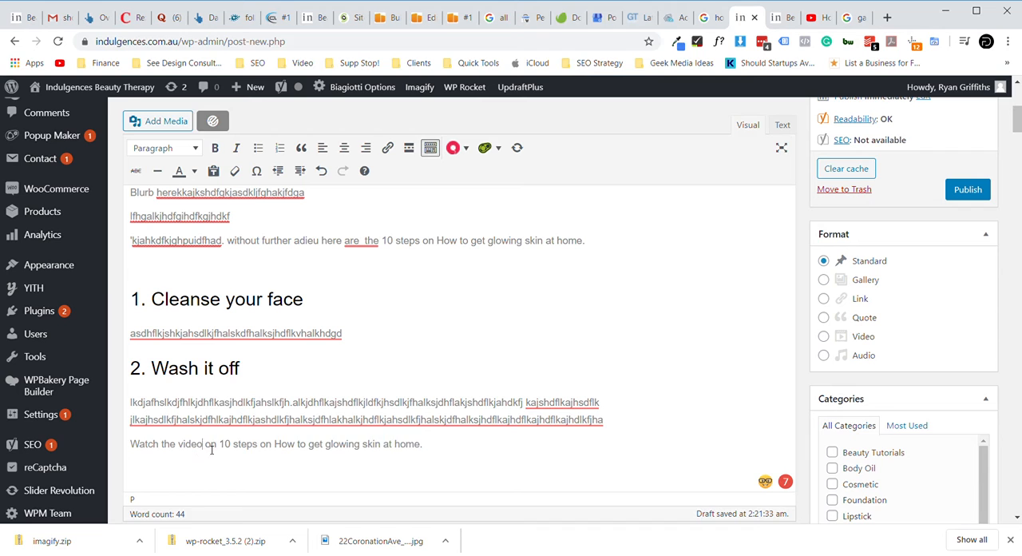
- Format the "Watch the video on 10 steps" line as Heading 4 and add an empty paragraph below it
left_click_drag(215, 448, 221, 449)
triple_click(221, 449)
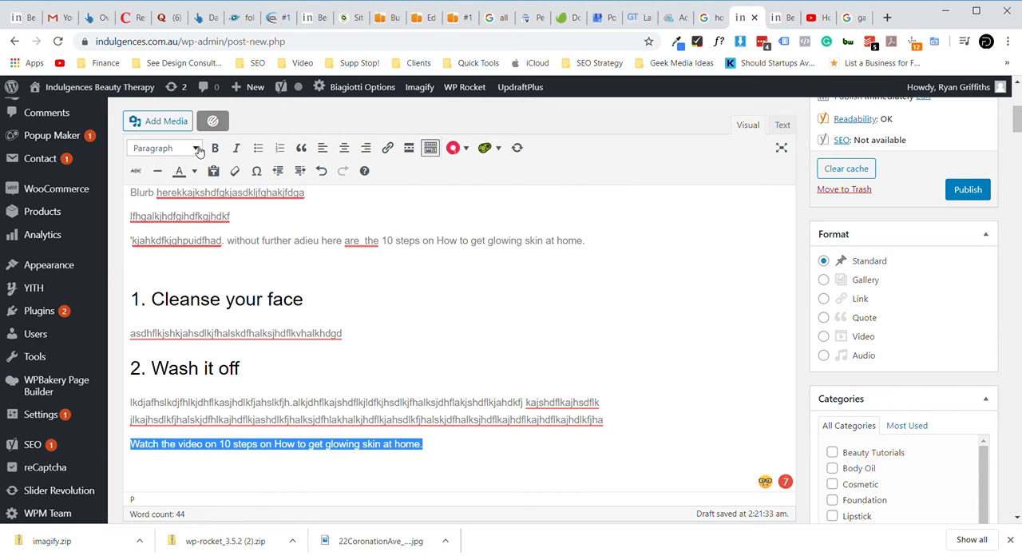
left_click(163, 148)
left_click(184, 308)
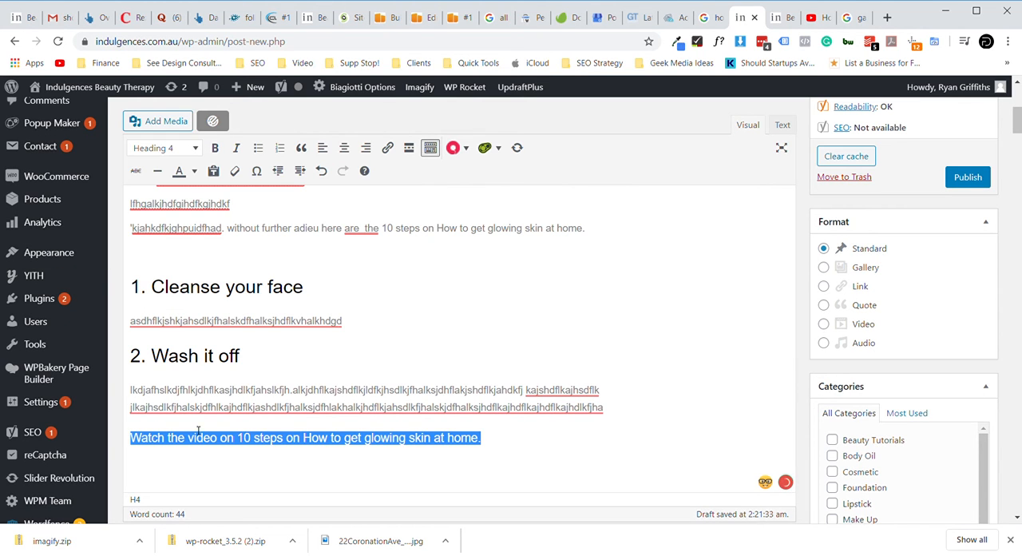
left_click(498, 442)
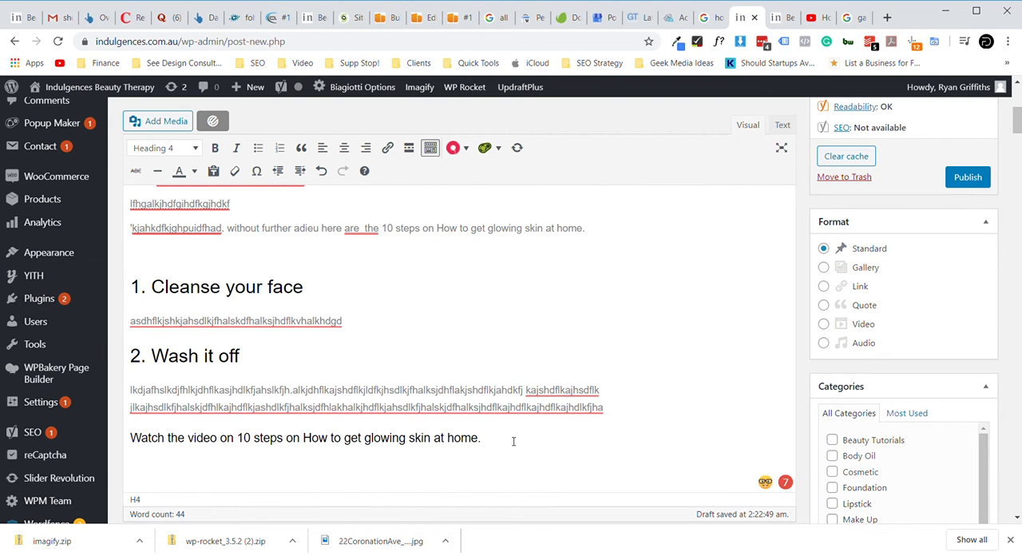
key("Return")
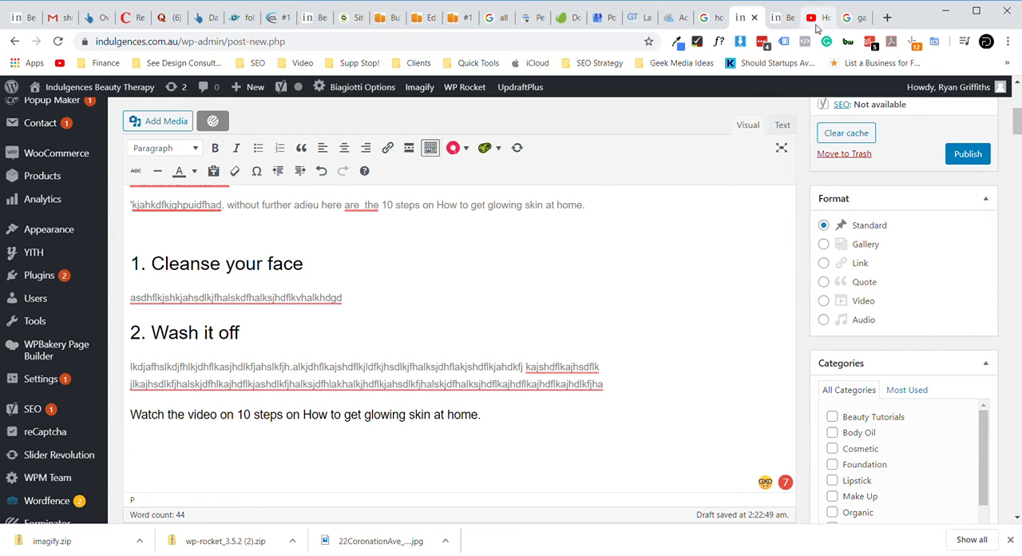
- Switch to the YouTube video "How to get glowing skin at home." and copy its iframe embed code from the sharing options
left_click(816, 28)
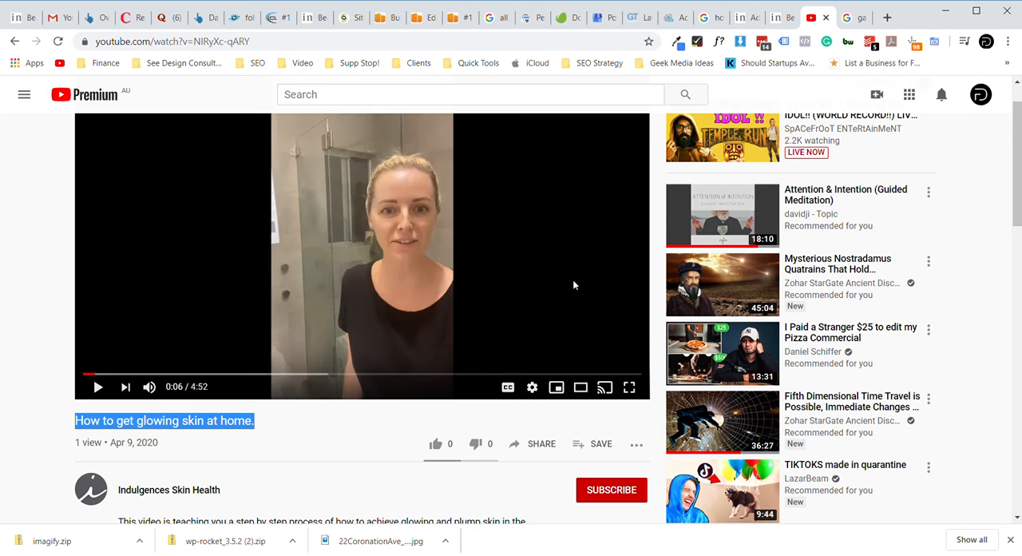
scroll(359, 441, "up", 1)
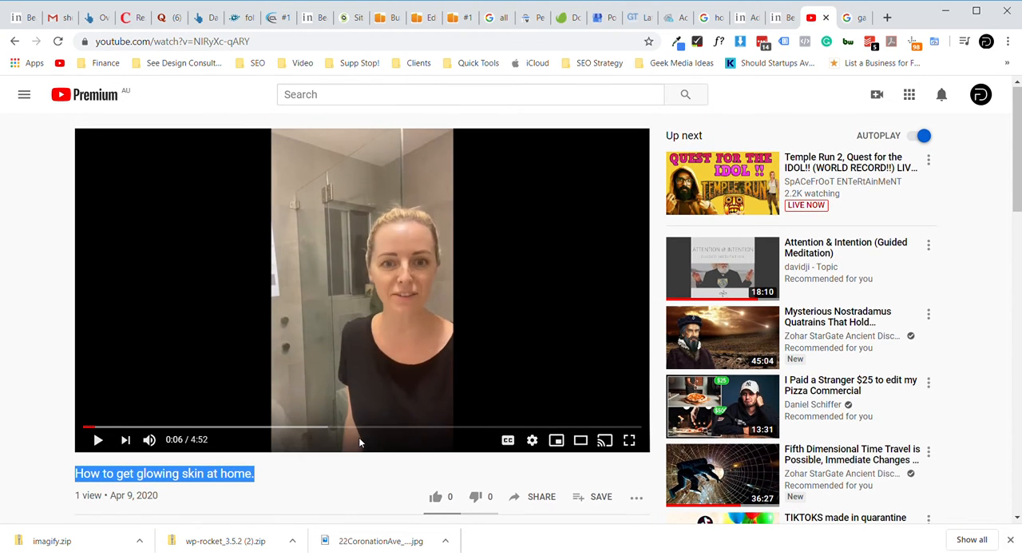
left_click(328, 481)
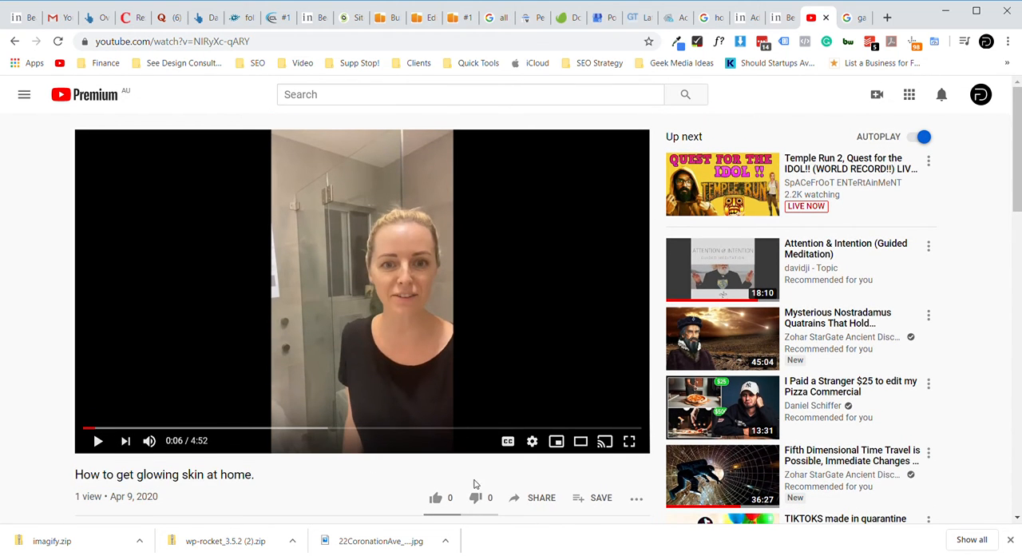
left_click(551, 500)
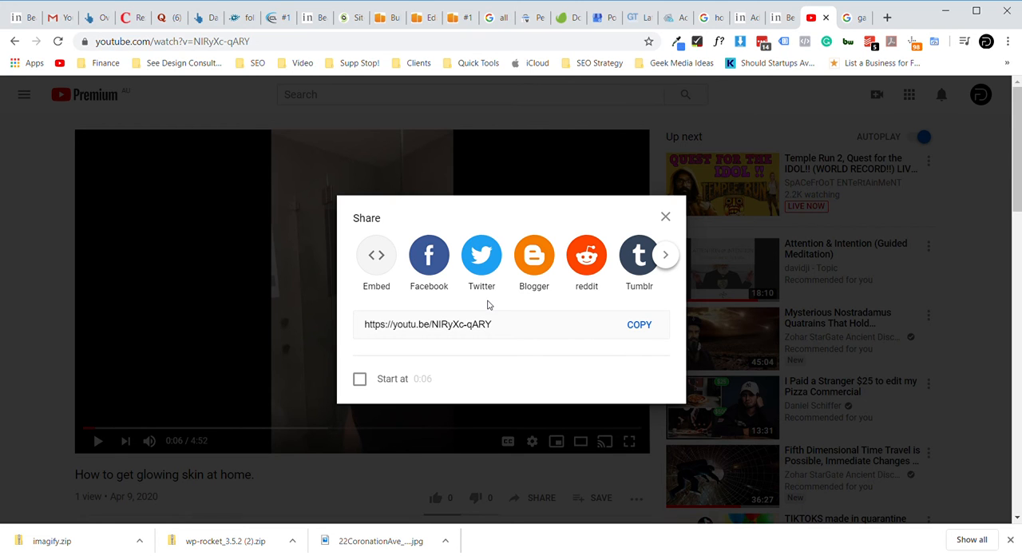
left_click(378, 259)
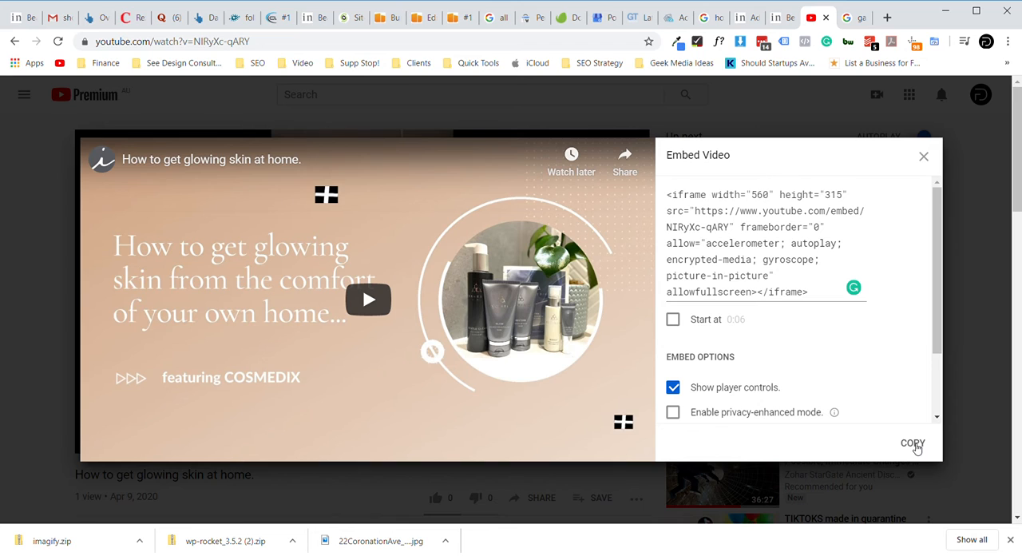
left_click(912, 444)
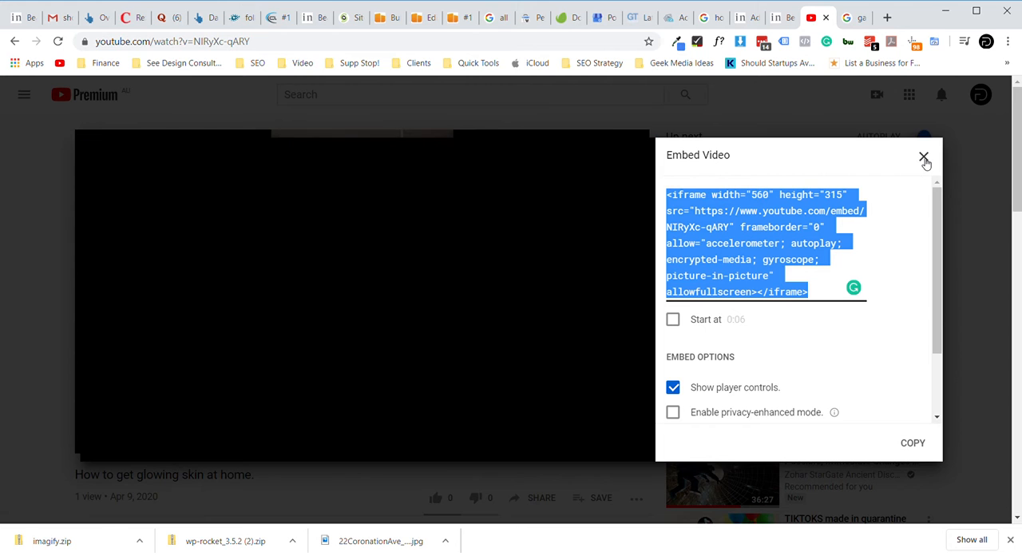
left_click(924, 158)
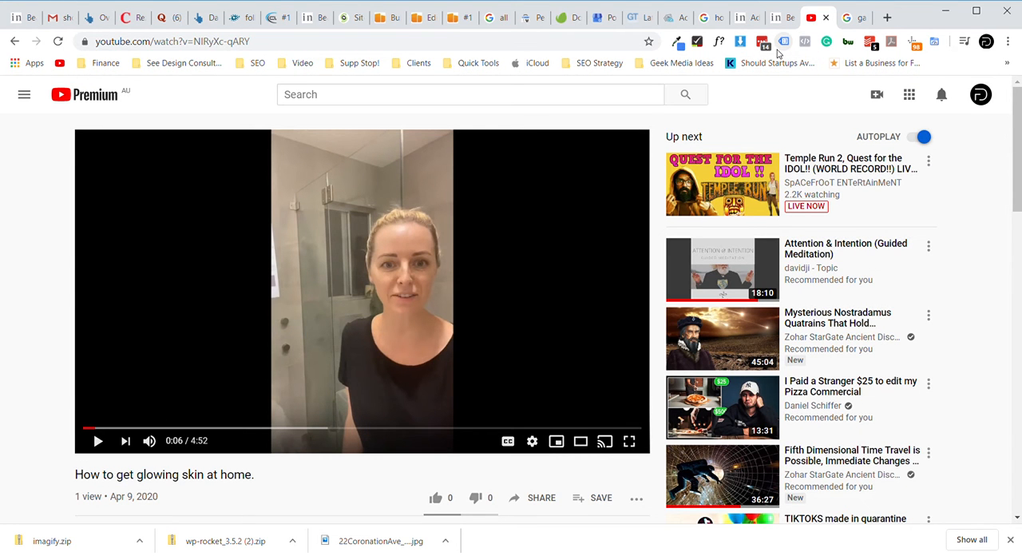
- Return to the WordPress post, insert the copied iframe code in its HTML source below the "Watch the video" heading, and show the visual editor
left_click(745, 19)
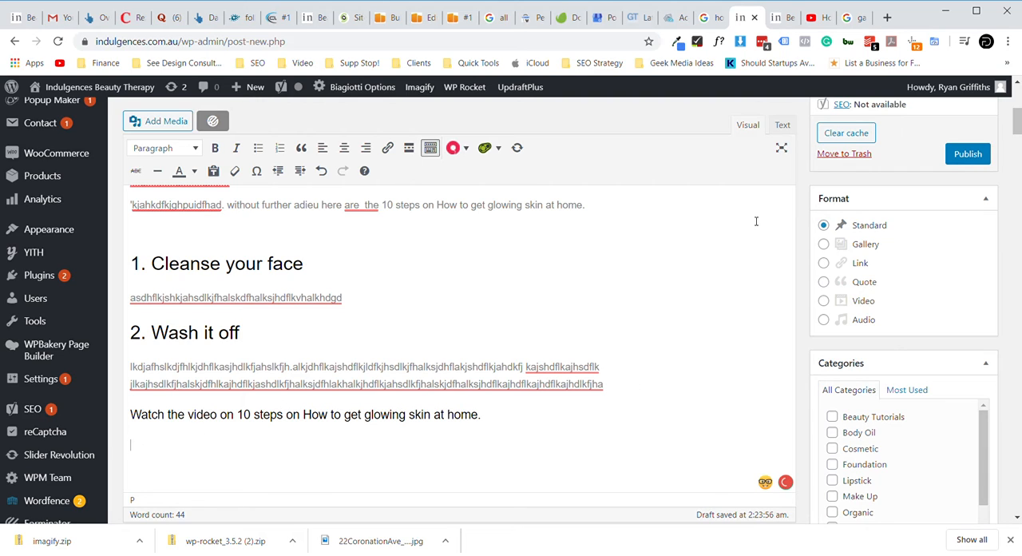
left_click(782, 126)
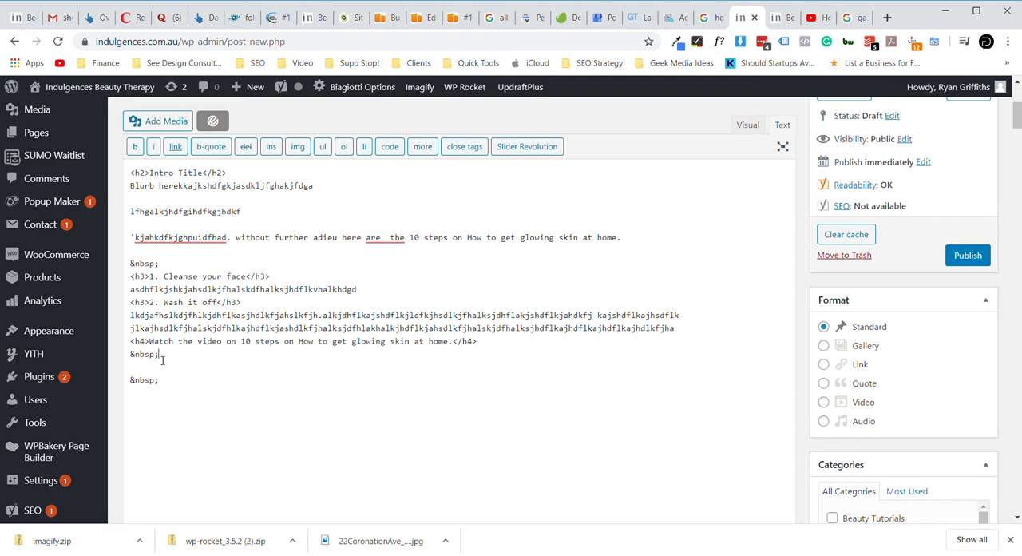
key("Return")
key("ctrl+v")
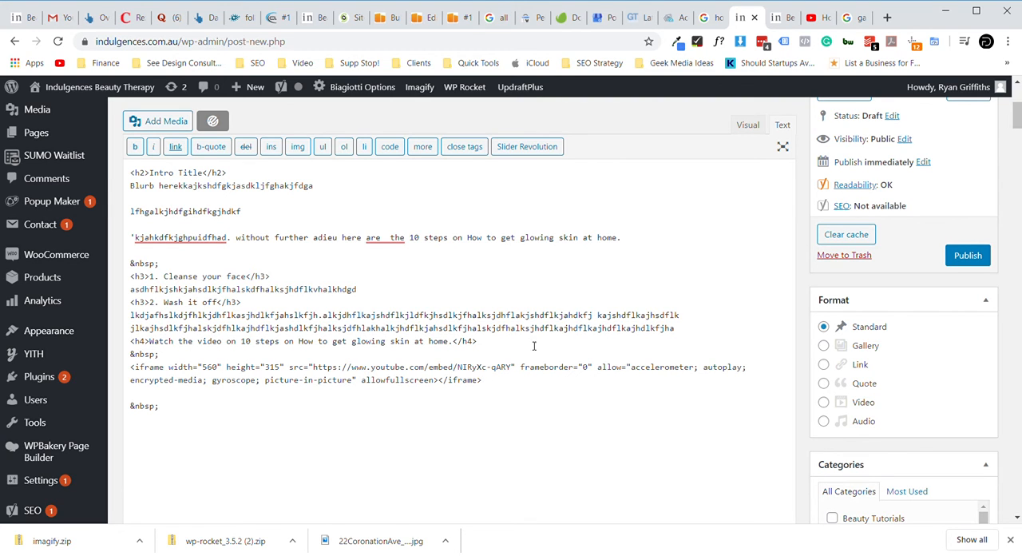
left_click(747, 126)
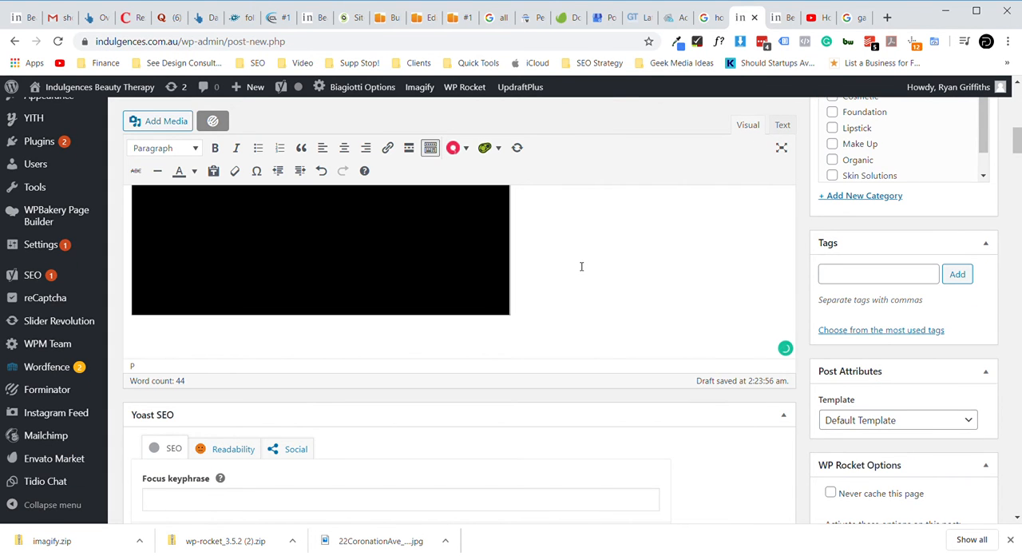
- Remove the blank line between the "Watch the video" heading and the YouTube iframe in the HTML source, and return to the visual editor
scroll(586, 260, "up", 2)
scroll(581, 267, "up", 1)
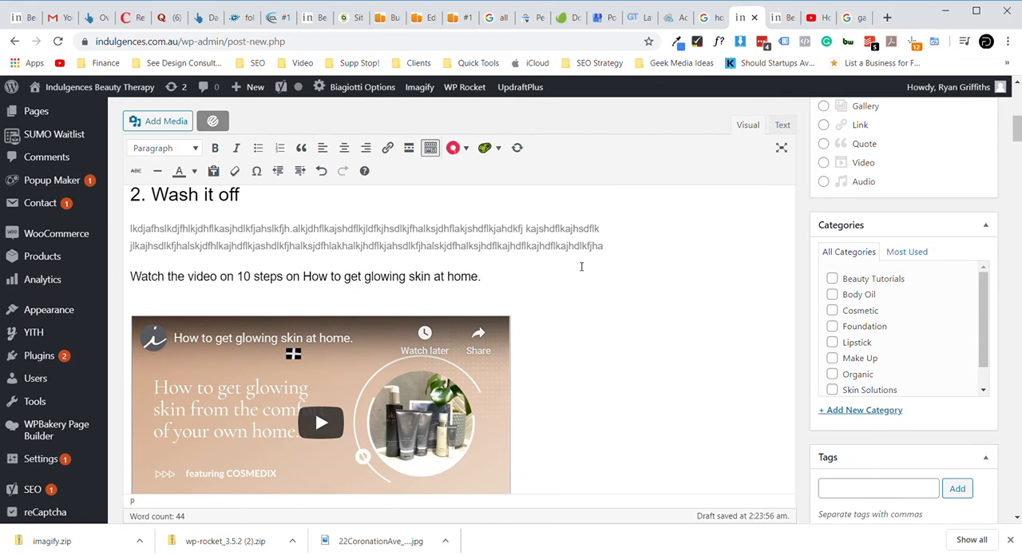
scroll(581, 266, "down", 1)
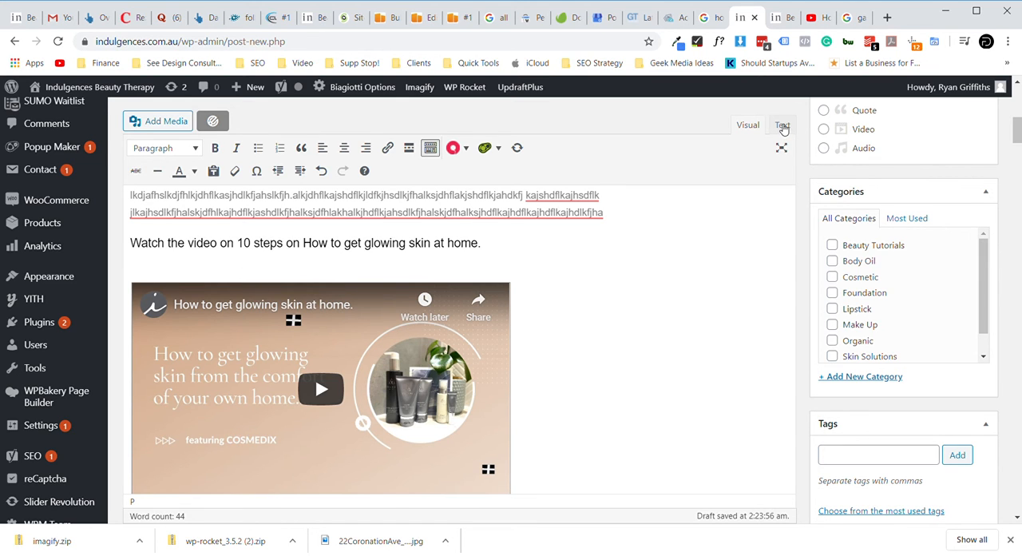
left_click(782, 126)
left_click(232, 366)
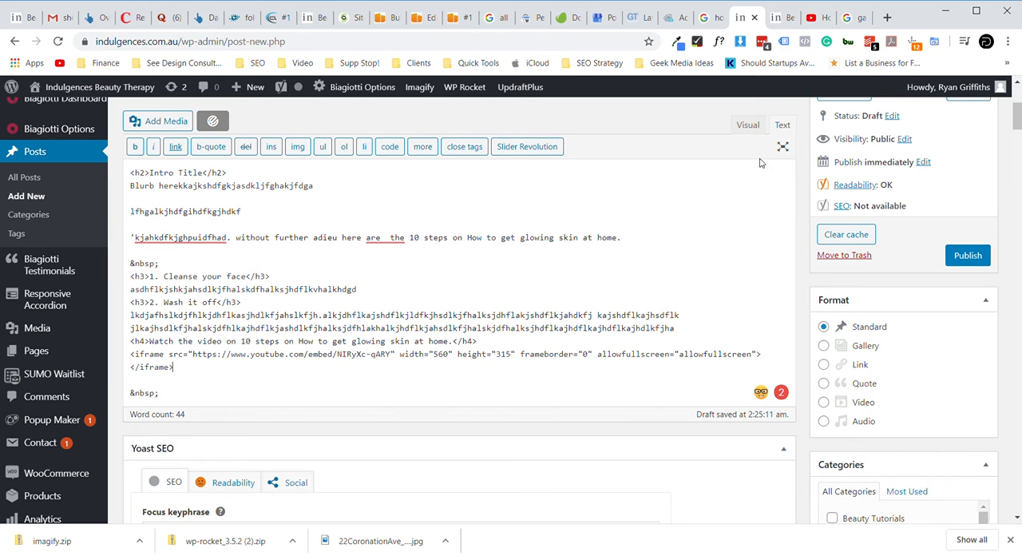
left_click(747, 125)
- Close the remaining gap so that the embedded video sits directly below the "Watch the video" heading
scroll(413, 293, "up", 3)
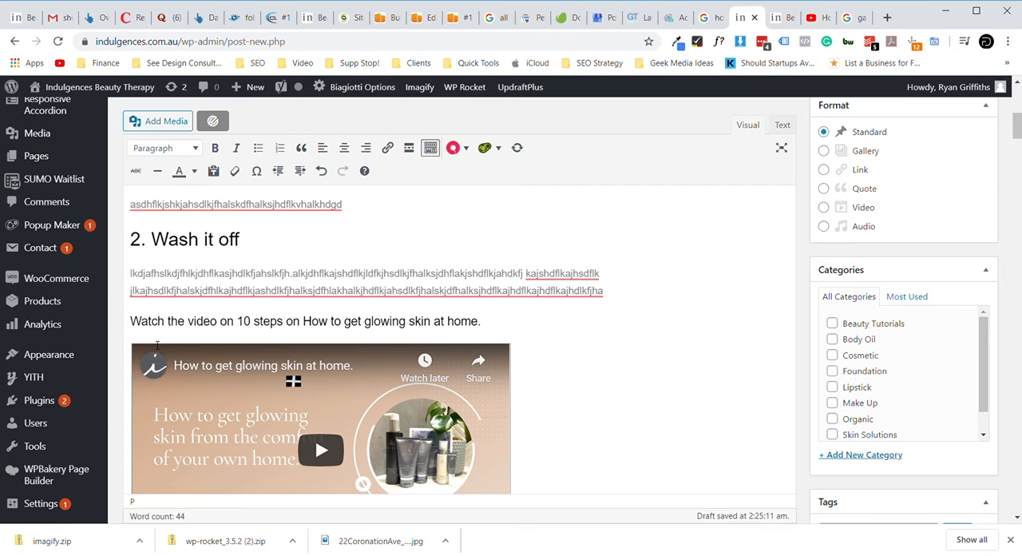
left_click(487, 322)
key("Return")
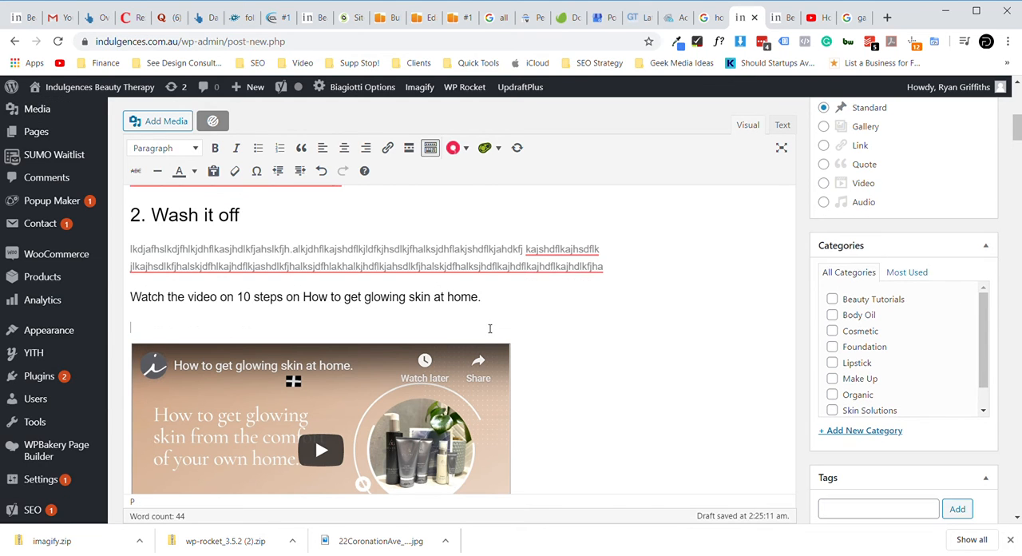
key("BackSpace")
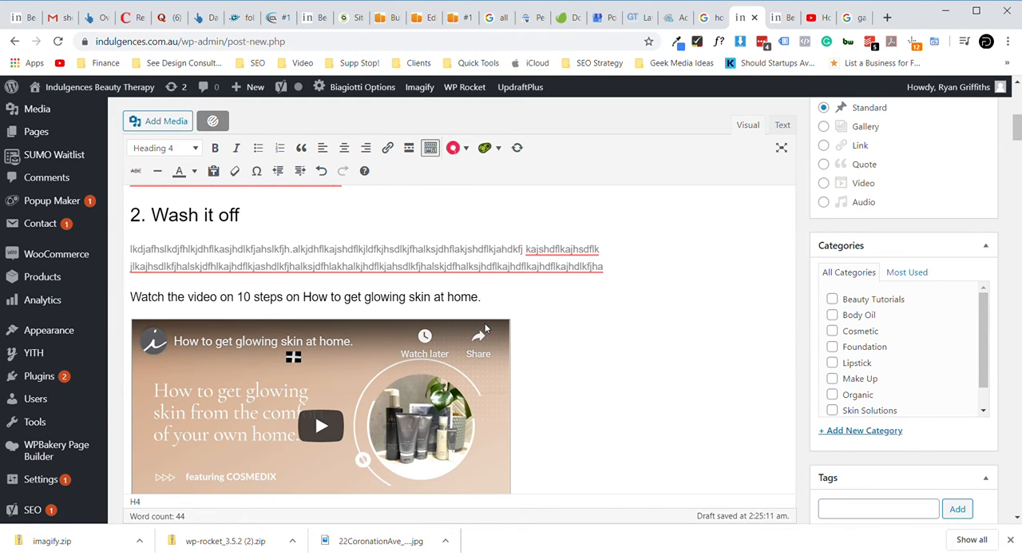
left_click(134, 339)
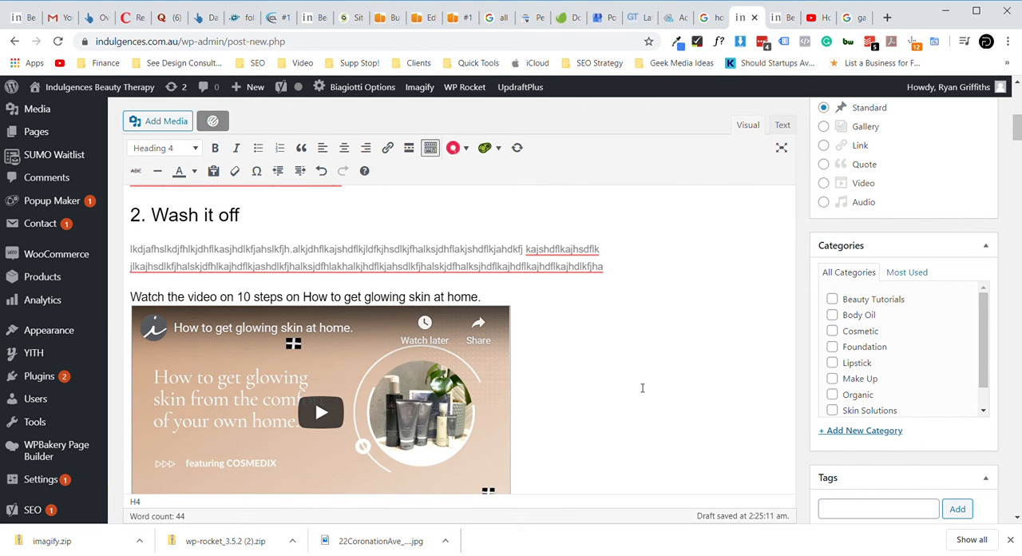
- Add "First you put on the cosmedix" after the placeholder text under the "1. Cleanse your face" heading
scroll(642, 389, "down", 1)
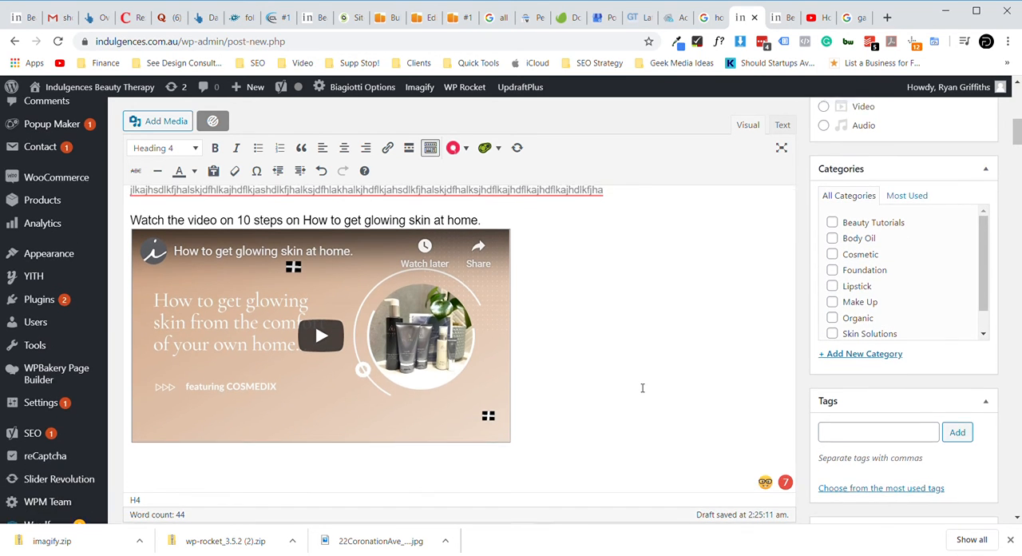
scroll(642, 387, "up", 1)
scroll(642, 387, "up", 1)
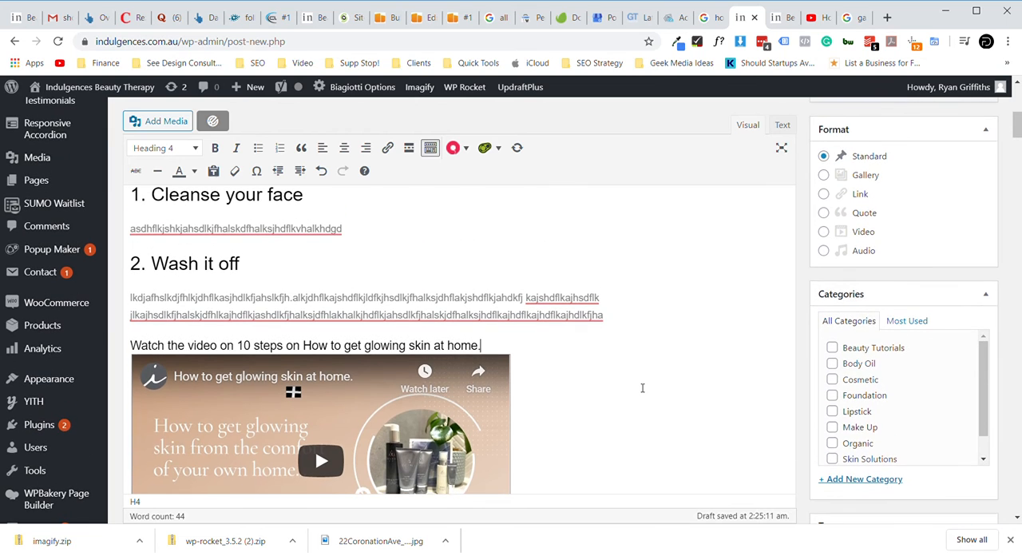
scroll(641, 388, "up", 1)
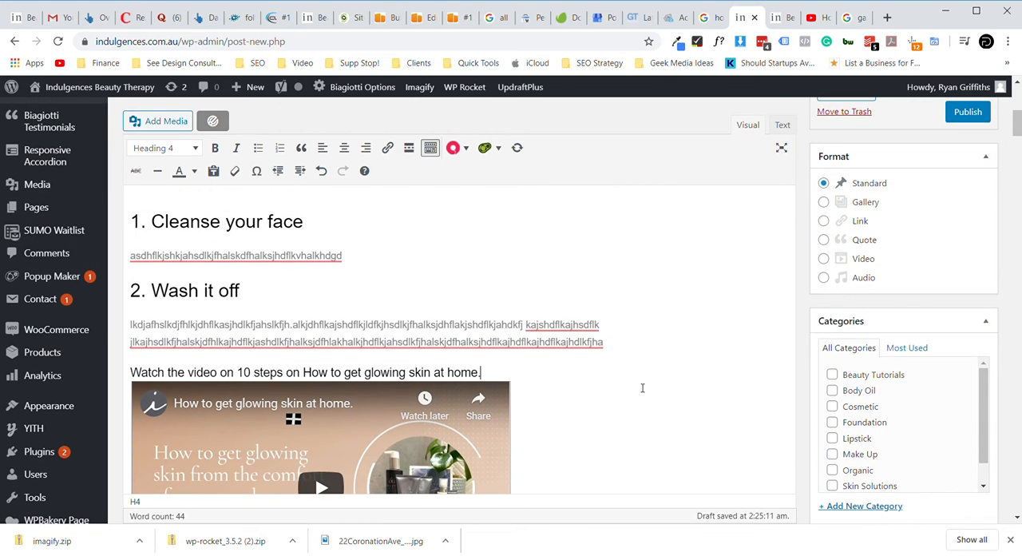
left_click(362, 261)
type("First you put on t")
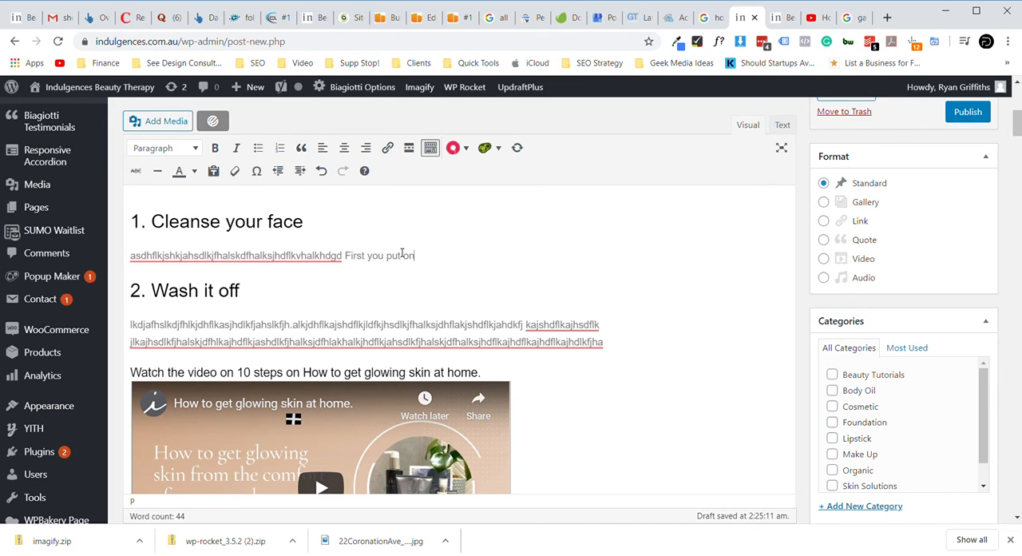
type("he cosmedidix")
key("BackSpace")
key("BackSpace")
key("BackSpace")
key("BackSpace")
type("dix")
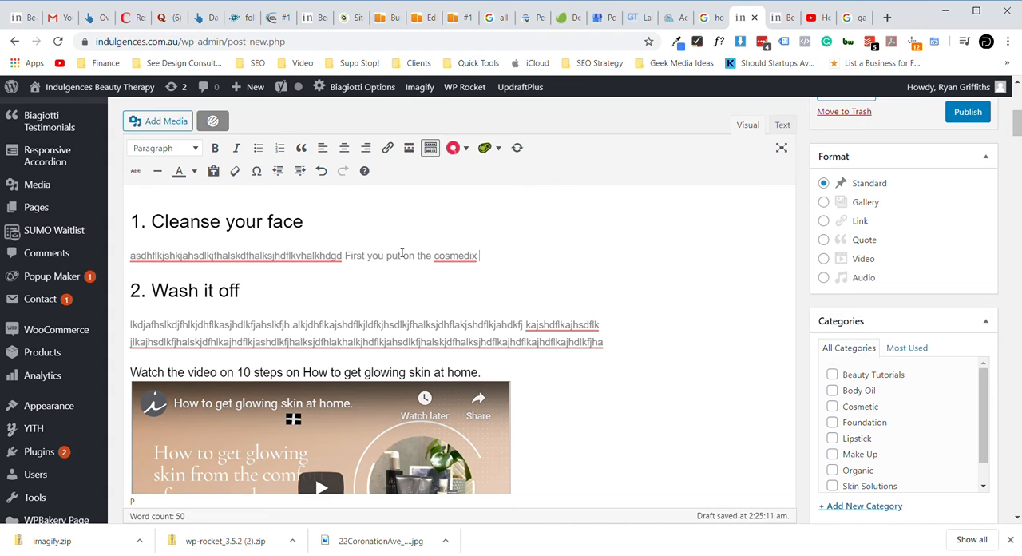
- Link the word "cosmedix" to the Cosmedix Clarify Foaming Cleanser product, found by searching the site for "cosmedix"
triple_click(454, 260)
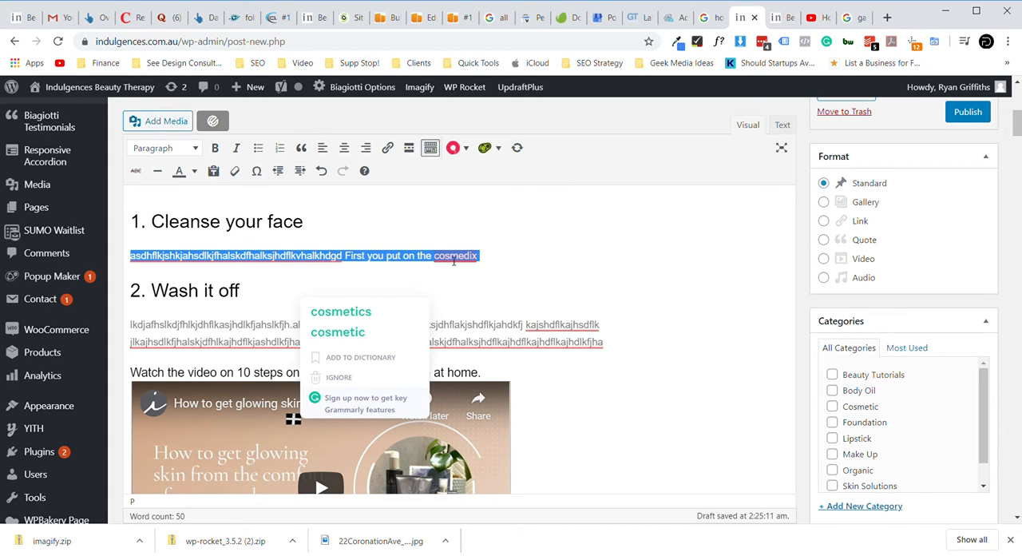
left_click(453, 260)
double_click(453, 260)
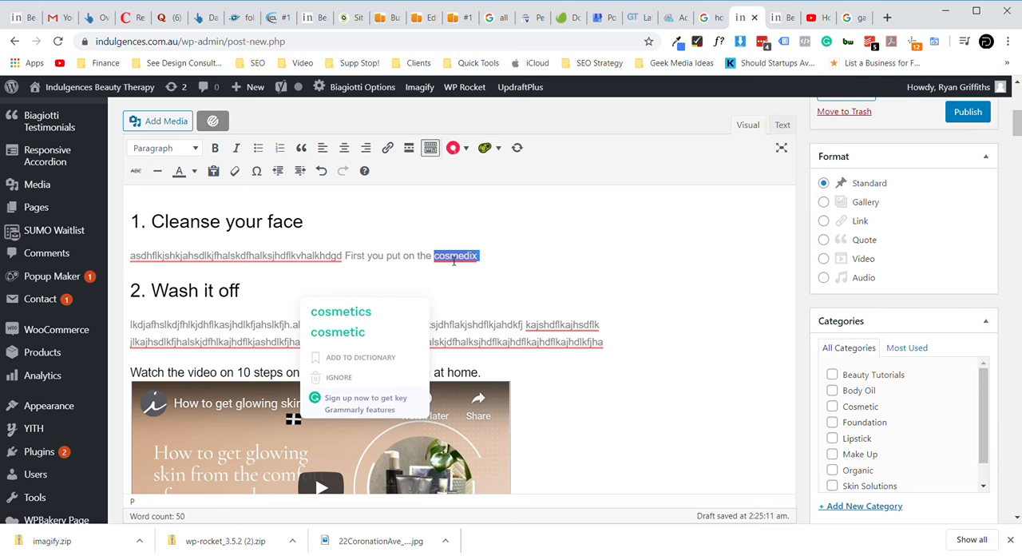
left_click(504, 264)
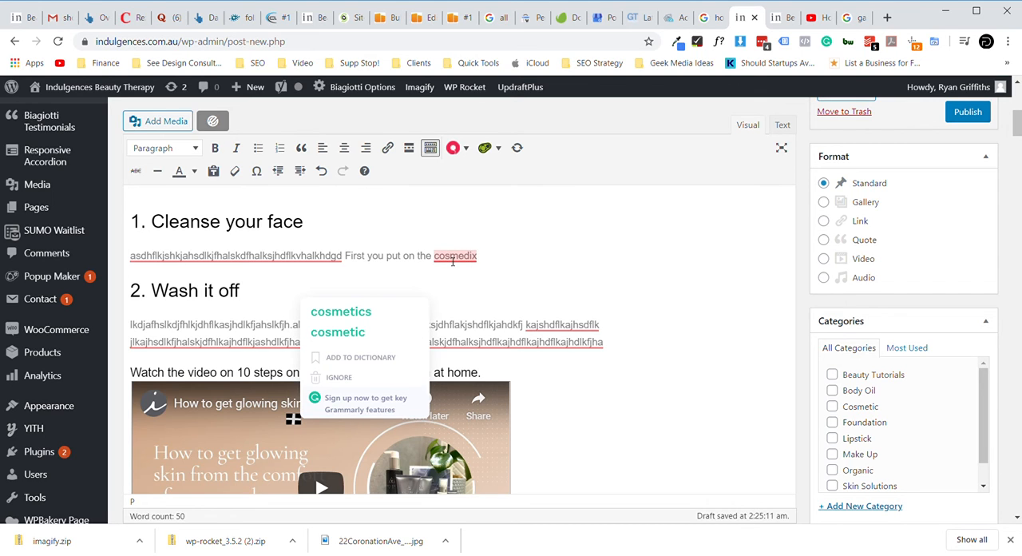
double_click(452, 261)
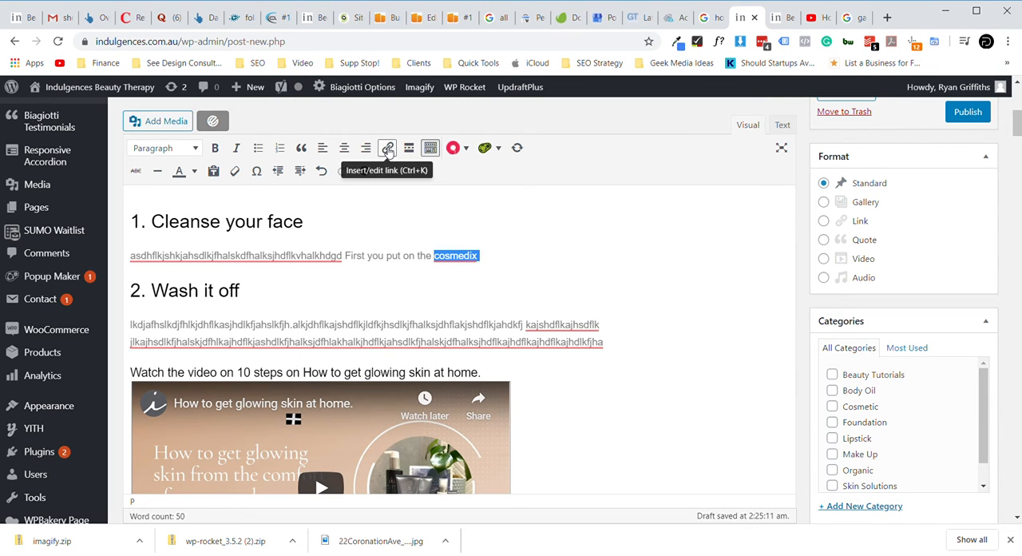
left_click(387, 150)
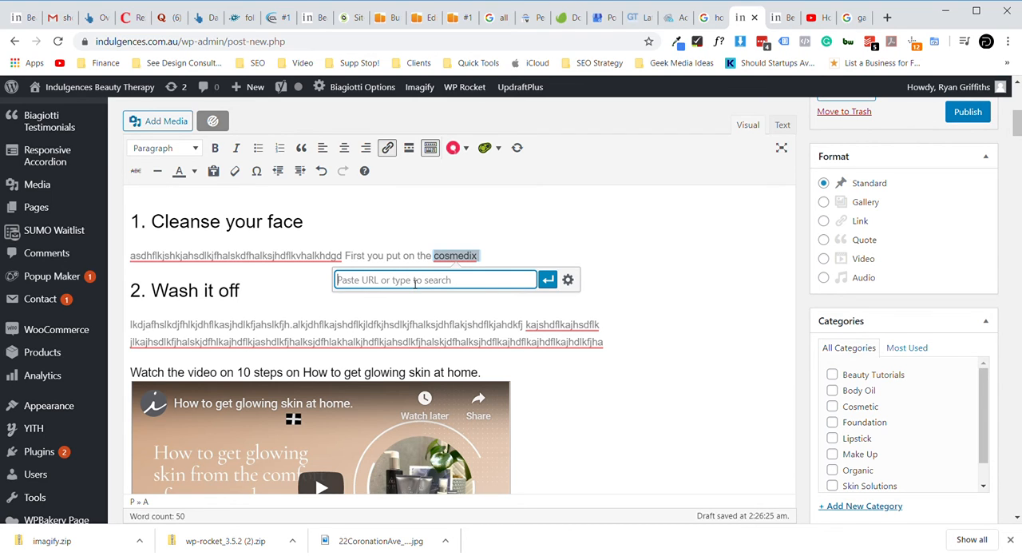
type("cosmedix")
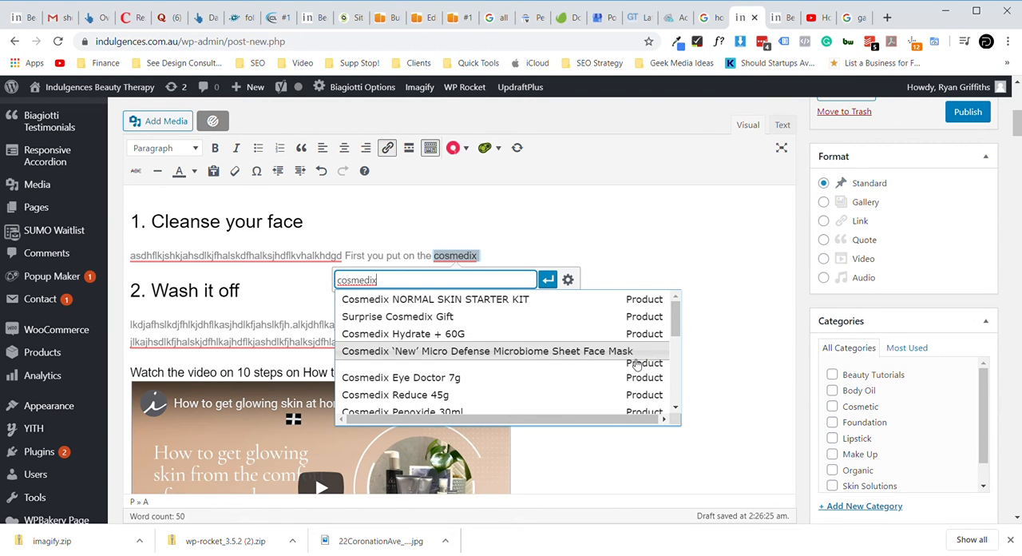
scroll(597, 382, "down", 3)
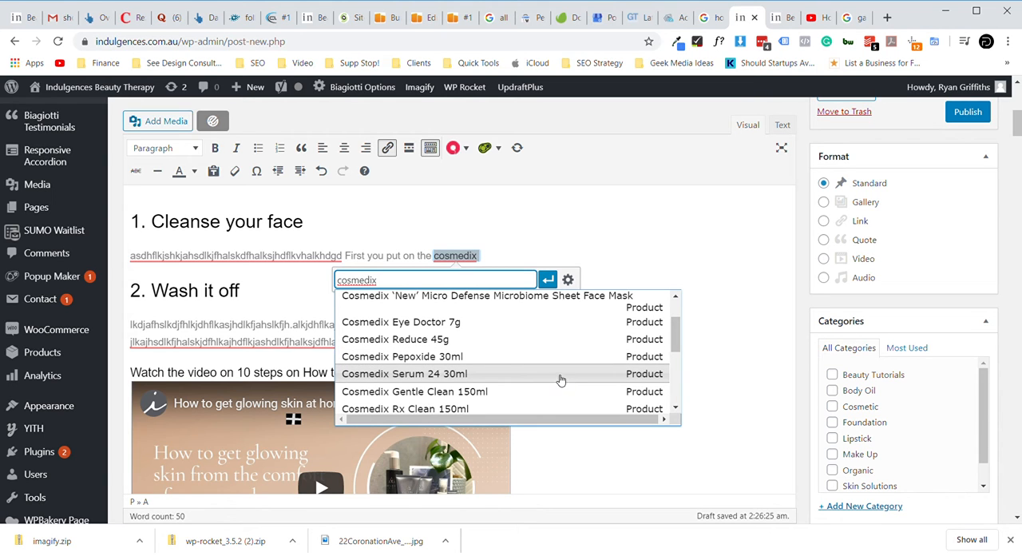
scroll(561, 380, "down", 1)
scroll(561, 379, "down", 2)
scroll(561, 380, "down", 2)
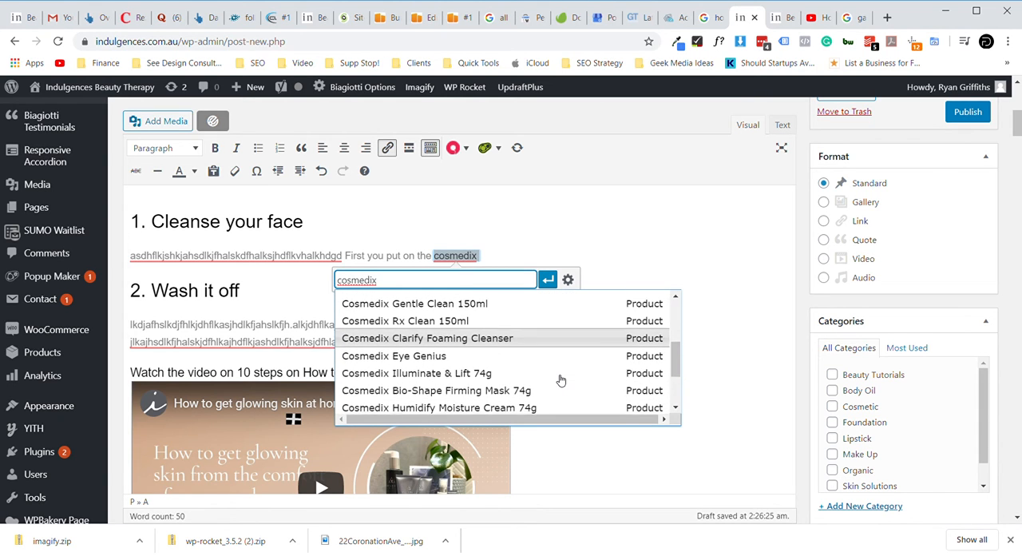
scroll(561, 380, "down", 1)
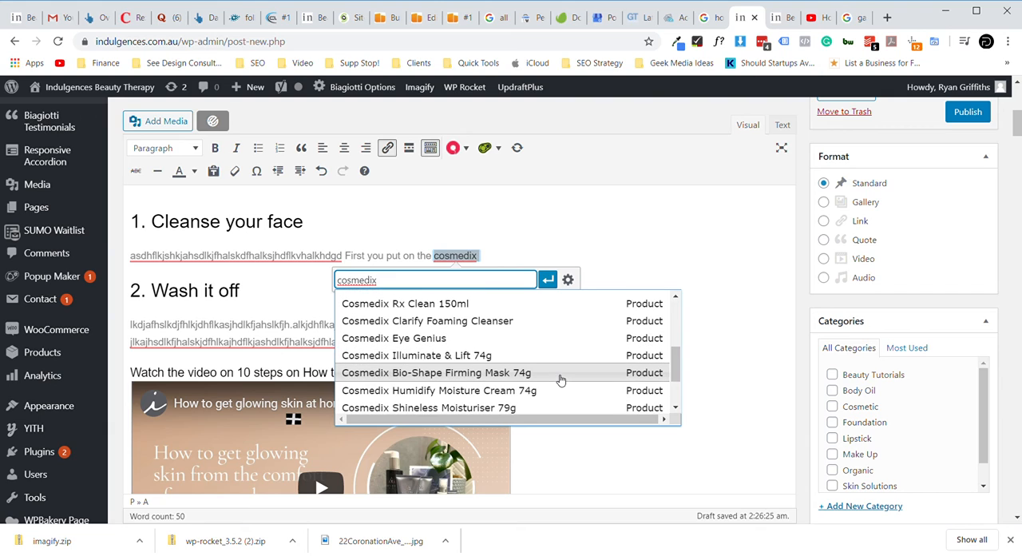
left_click(480, 321)
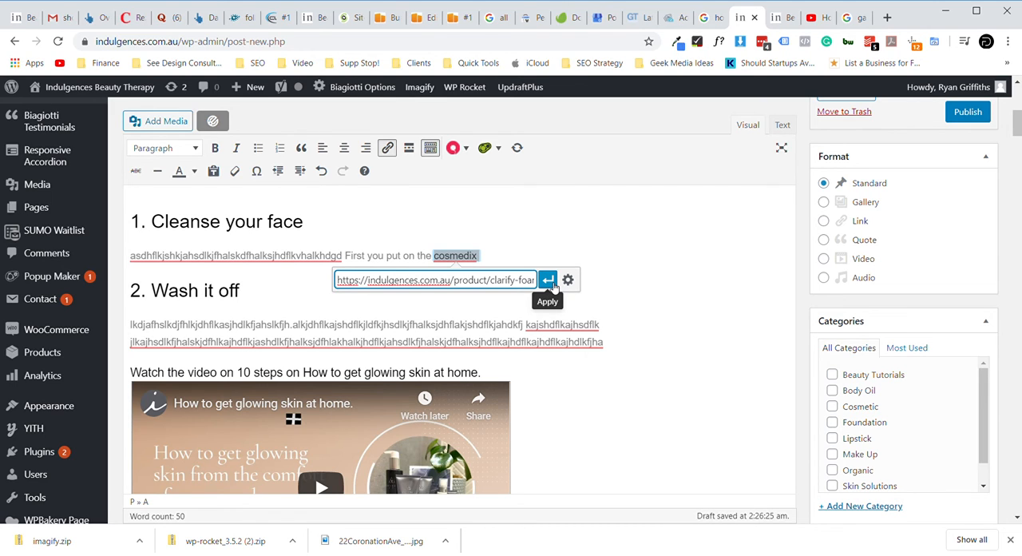
left_click(549, 281)
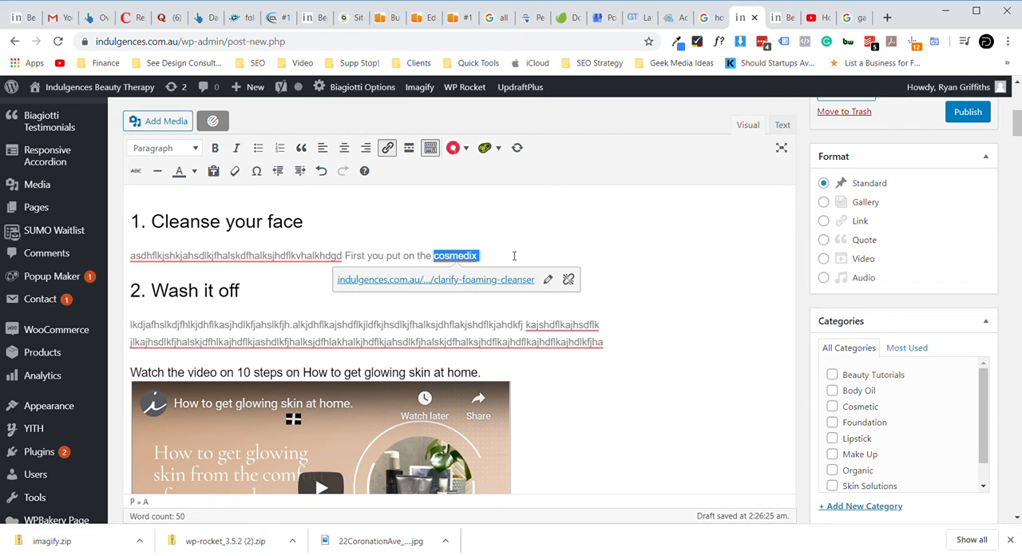
- Extend the linked word with "foaming cleanser" so the link text reads "cosmedix foaming cleanser"
left_click(528, 249)
type("foa")
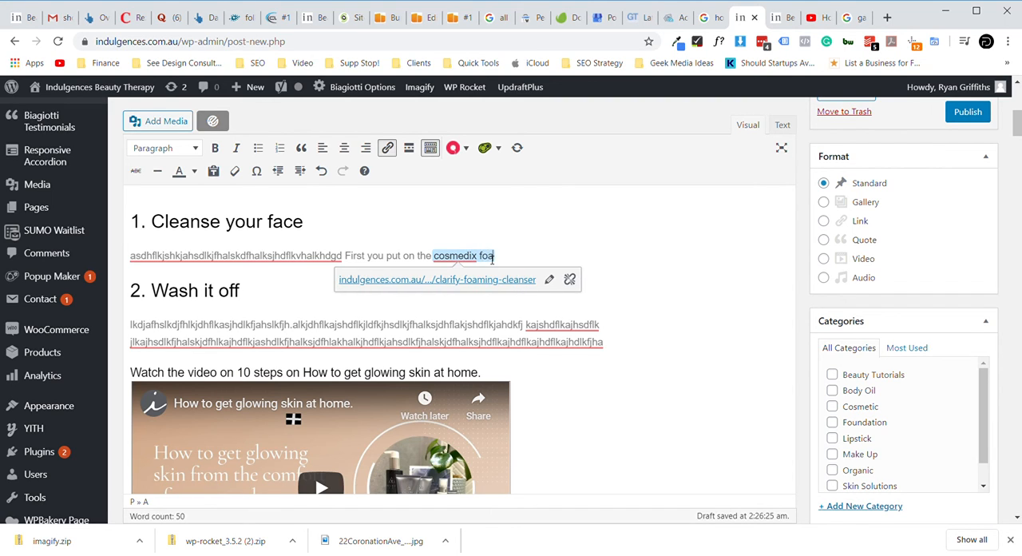
type("ming cleanser")
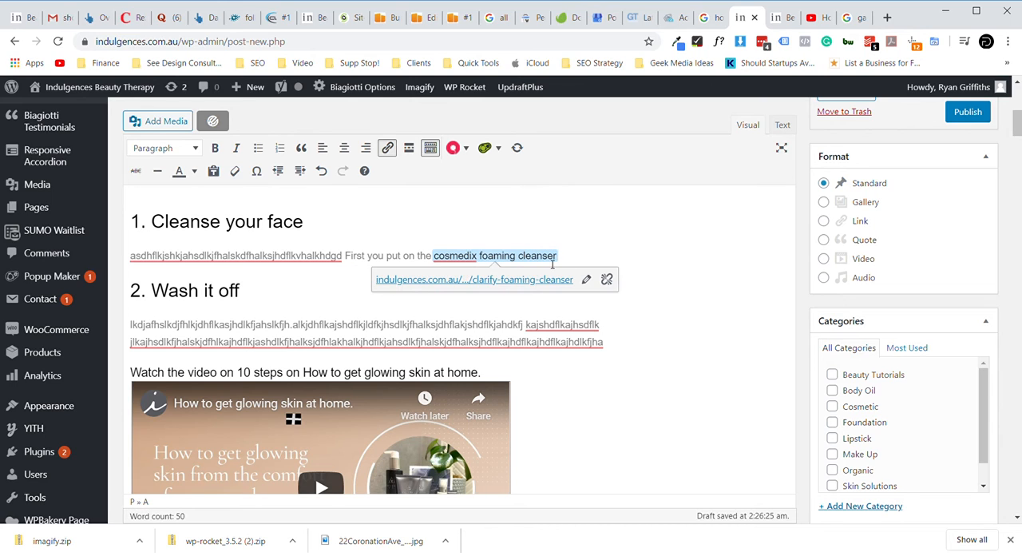
- Re-enter the link of "cosmedix foaming cleanser" by searching for "cosmedix foaming" and applying the Cosmedix Clarify Foaming Cleanser product
left_click_drag(562, 257, 435, 257)
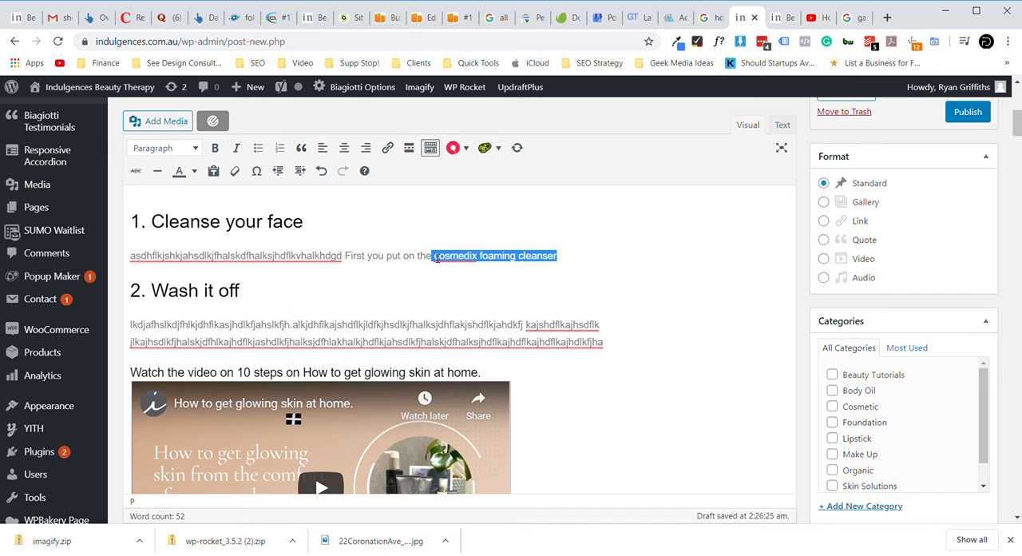
left_click(587, 278)
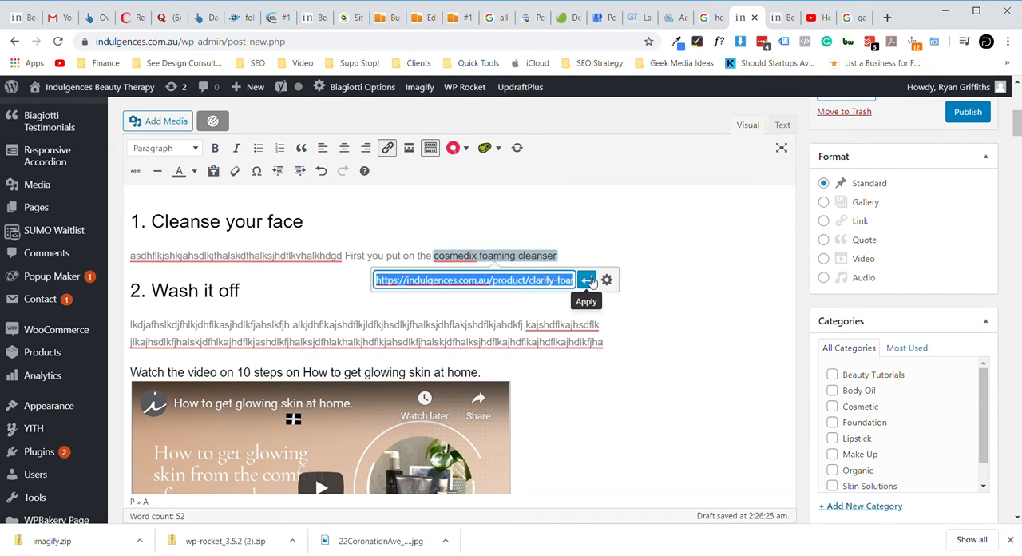
key("BackSpace")
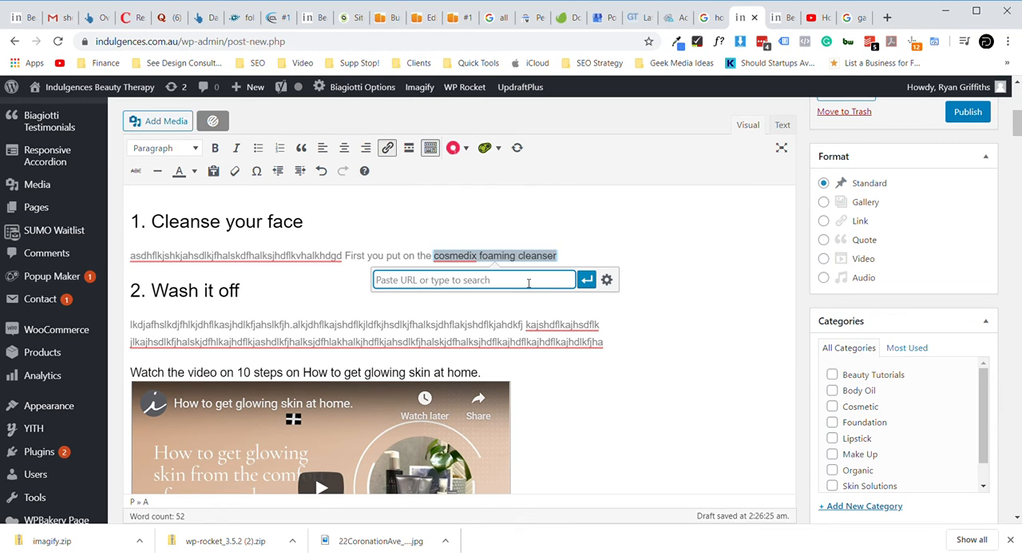
type("cos")
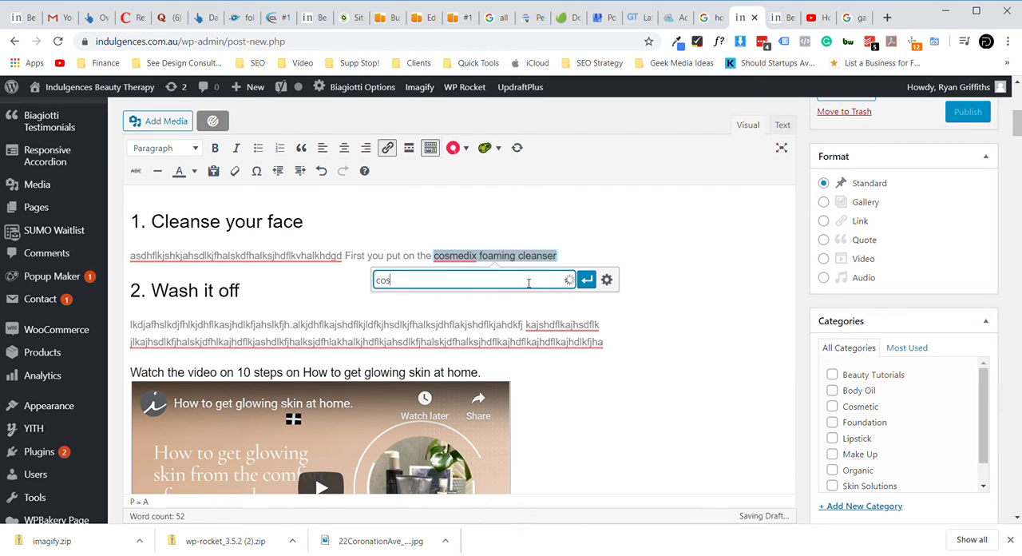
type("medix ")
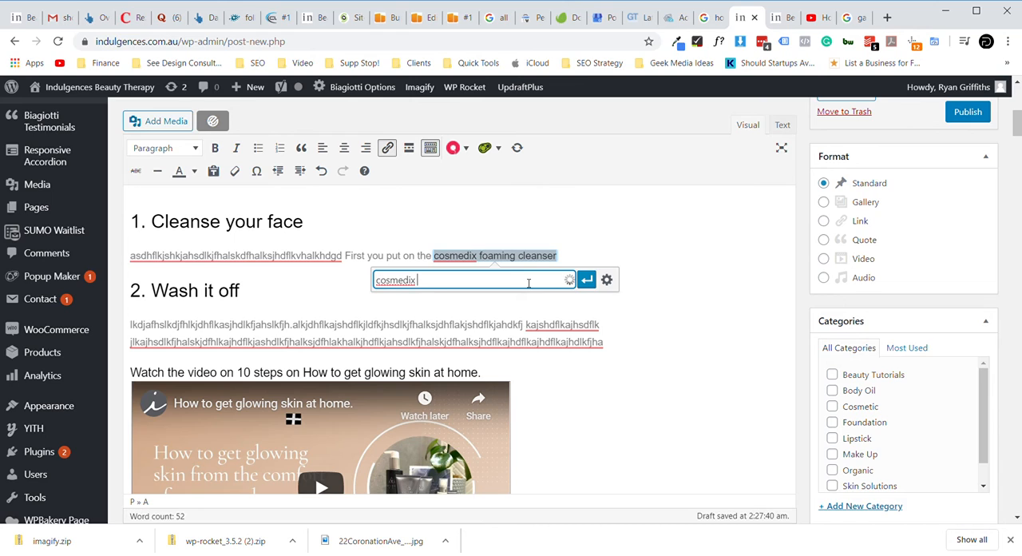
type("foaming")
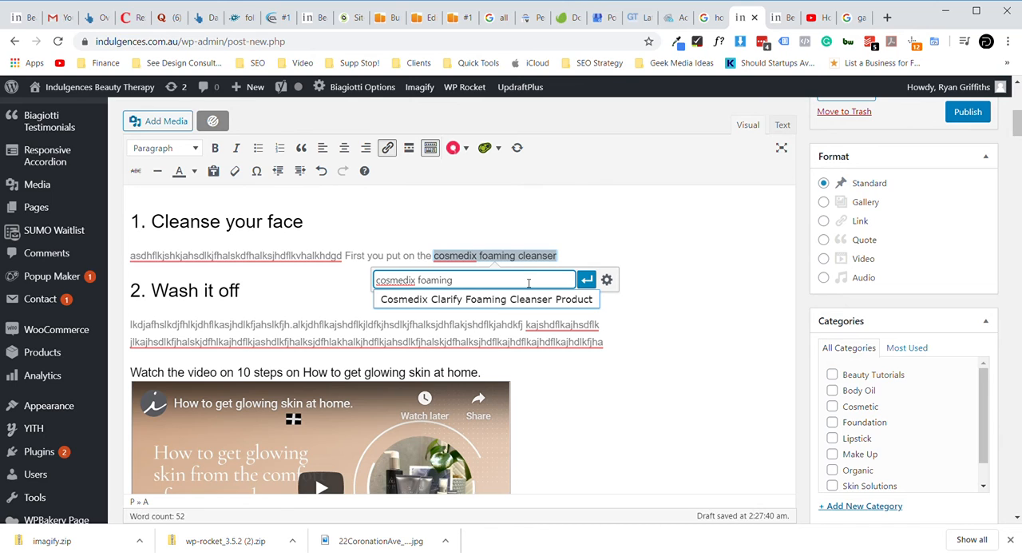
left_click(467, 301)
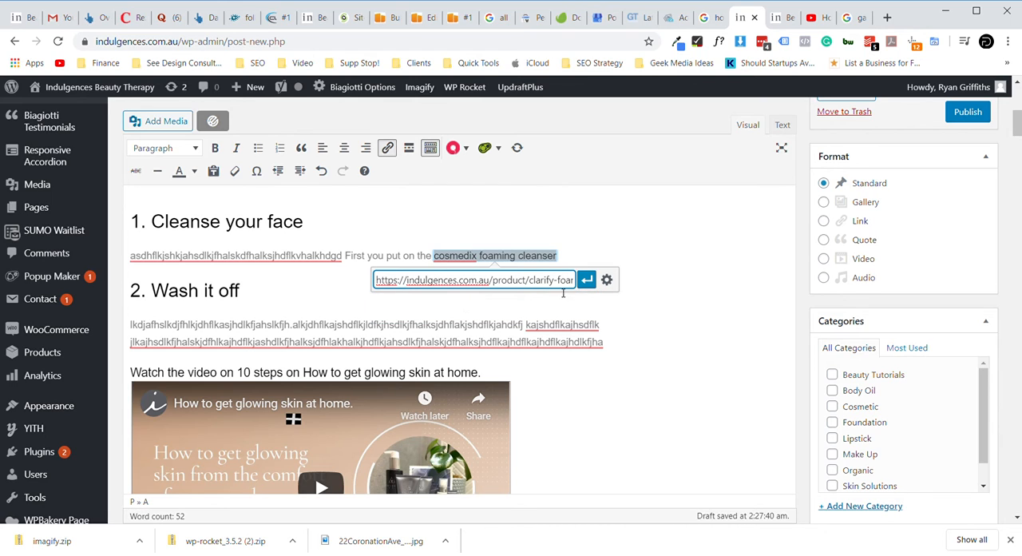
left_click(586, 280)
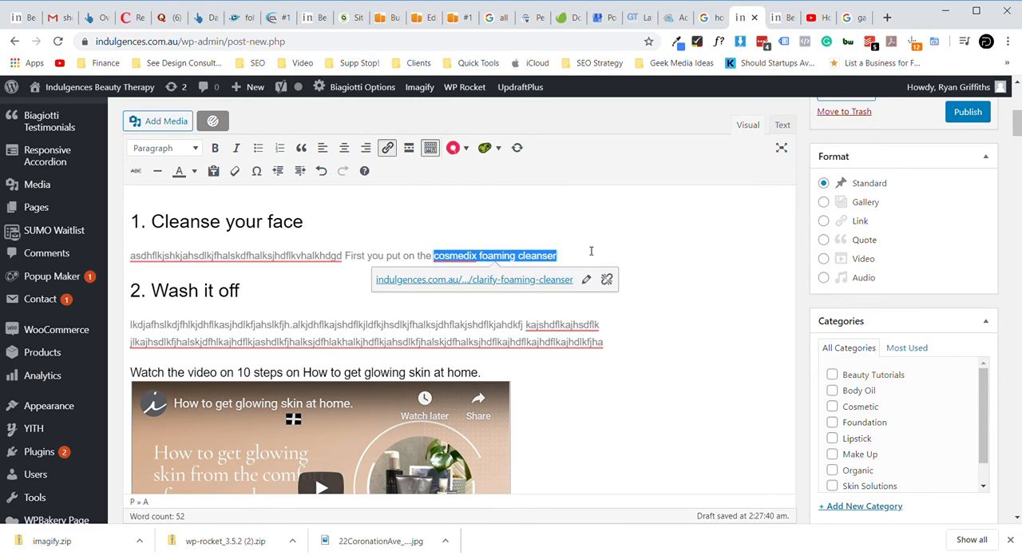
left_click(590, 252)
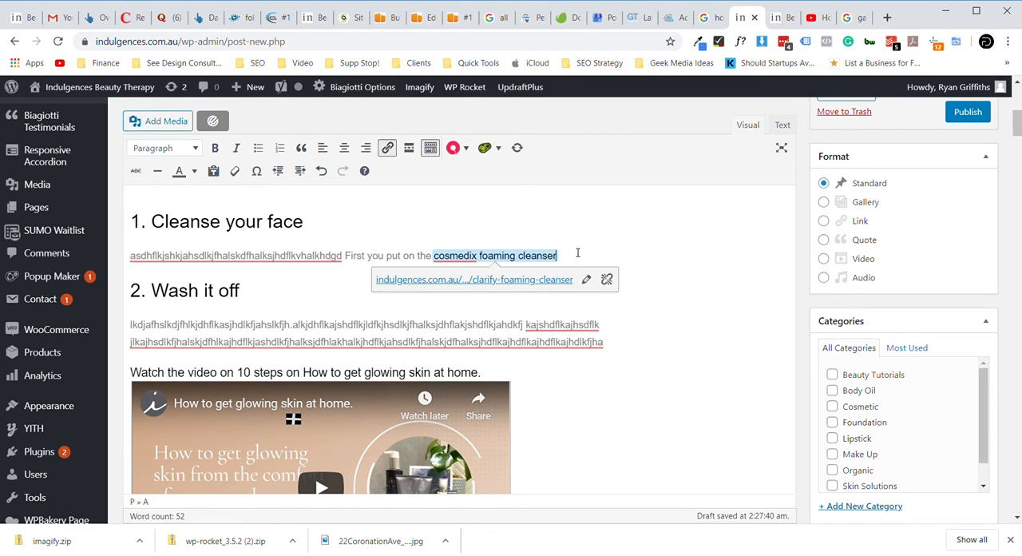
left_click(229, 44)
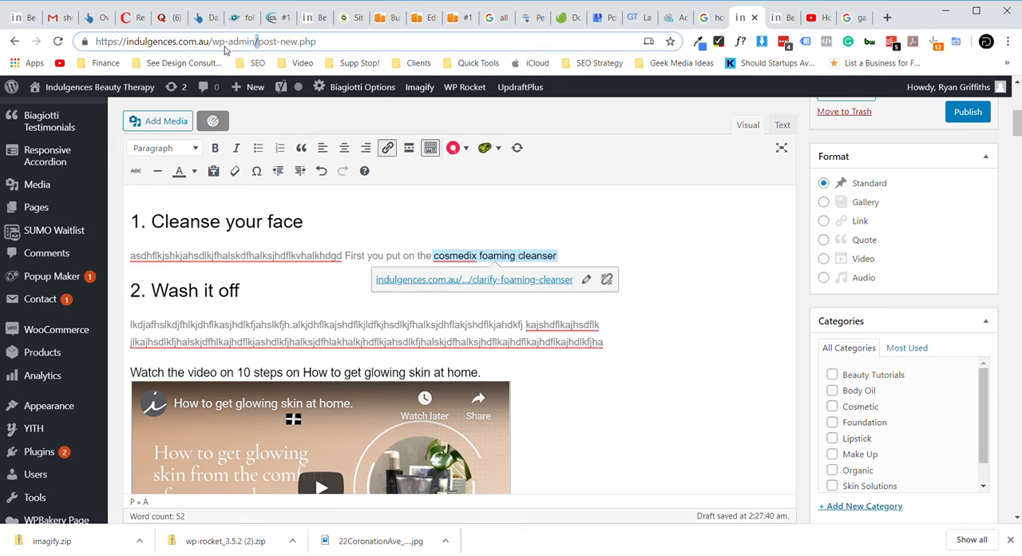
triple_click(222, 45)
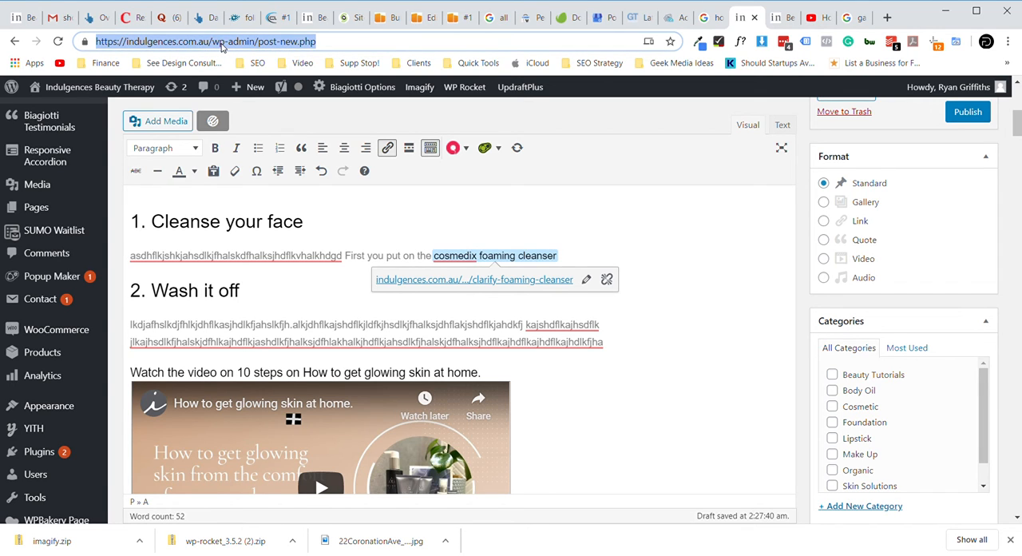
left_click(645, 251)
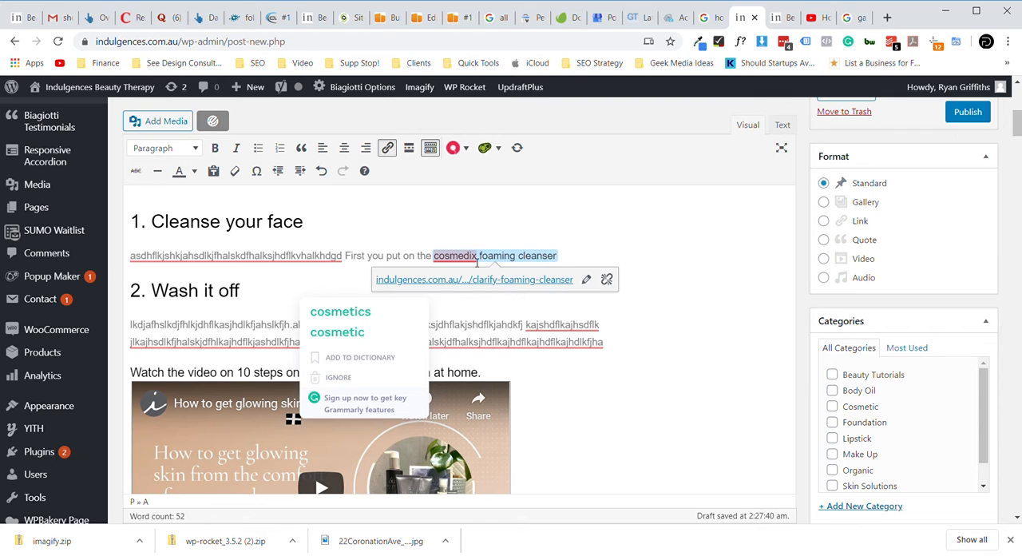
left_click(691, 278)
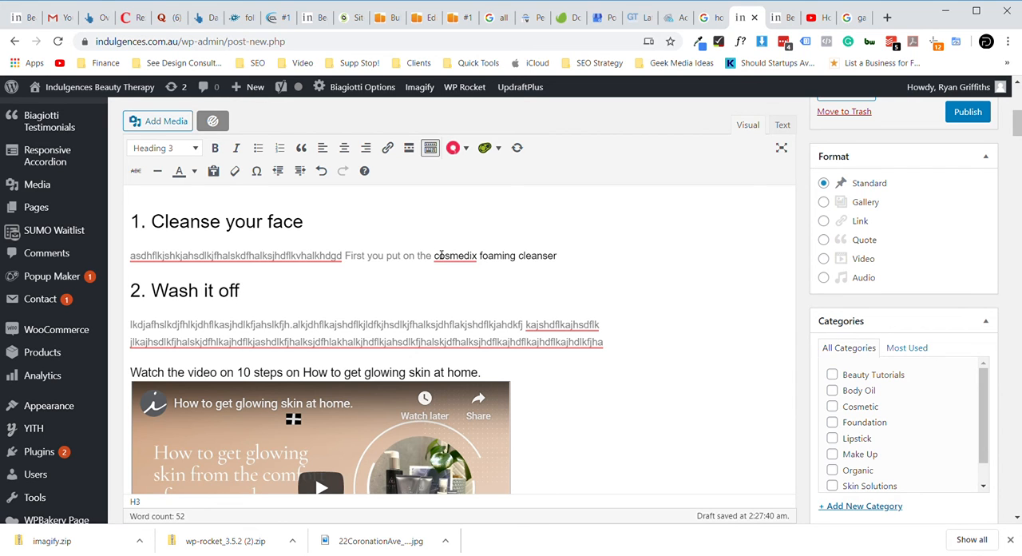
scroll(613, 310, "down", 1)
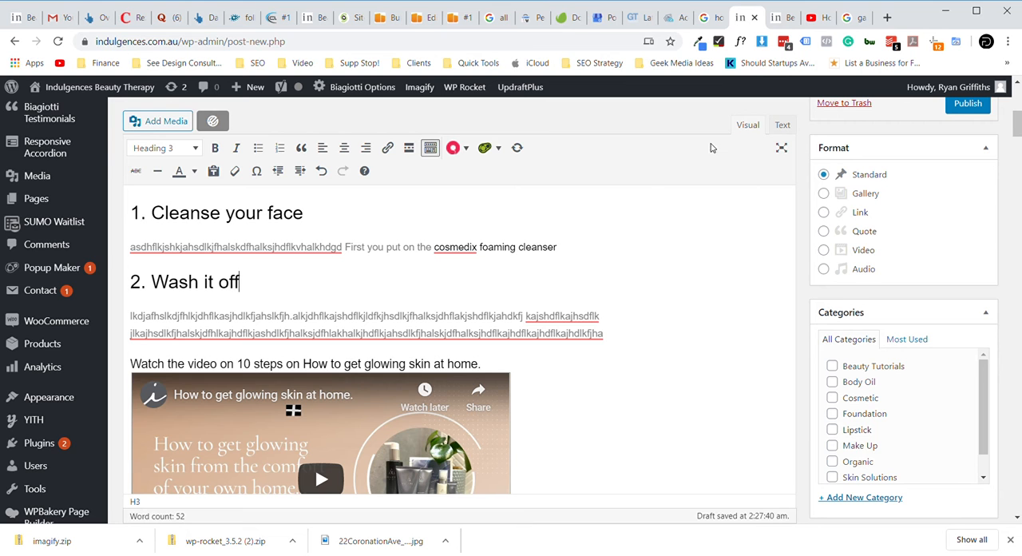
- Shorten the post's permalink slug to "how-to-get-glowing-skin-at-home" by removing the leading "10-steps-on-"
scroll(636, 200, "up", 3)
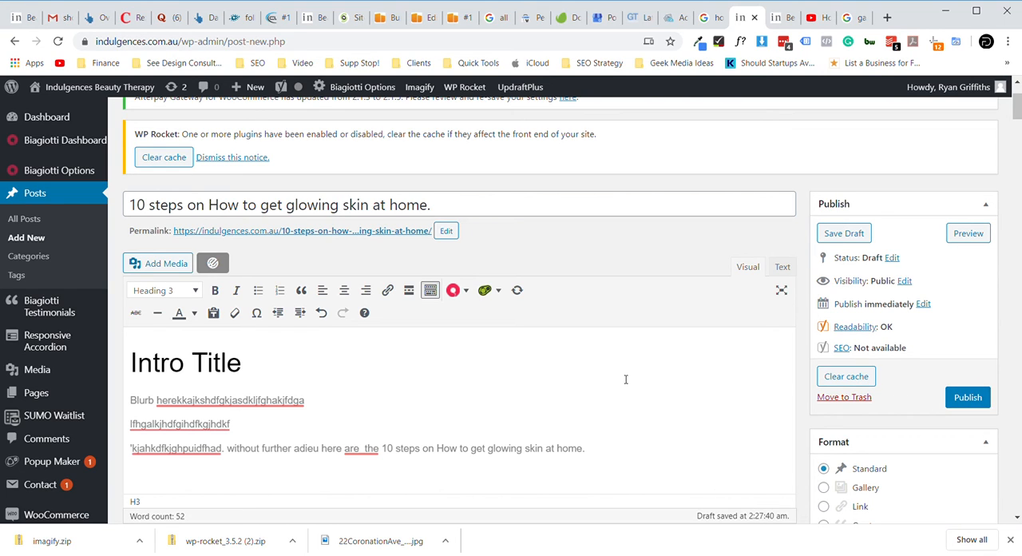
left_click(447, 231)
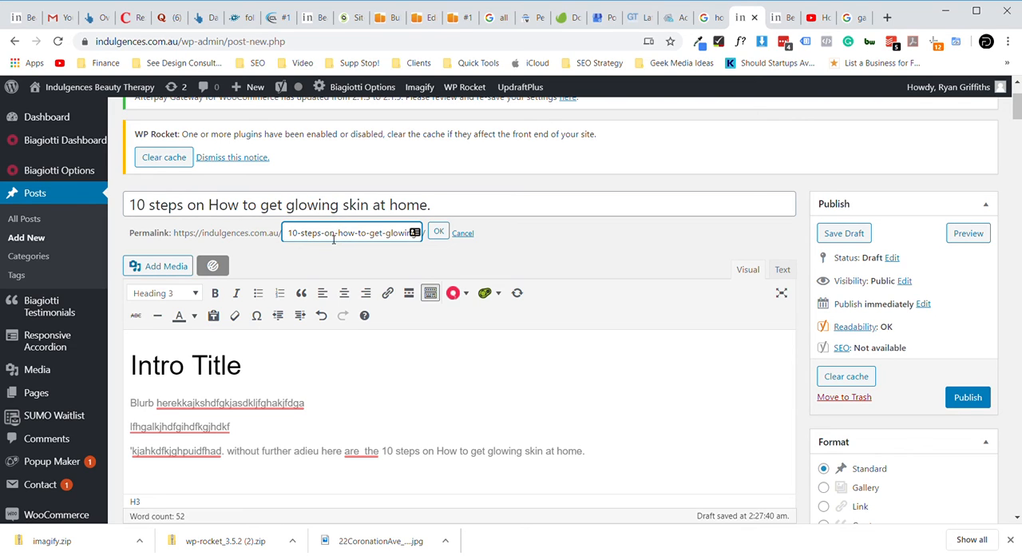
left_click(339, 232)
key("BackSpace")
key("BackSpace")
key("BackSpace")
key("BackSpace")
key("BackSpace")
key("BackSpace")
key("BackSpace")
key("BackSpace")
key("BackSpace")
key("BackSpace")
key("BackSpace")
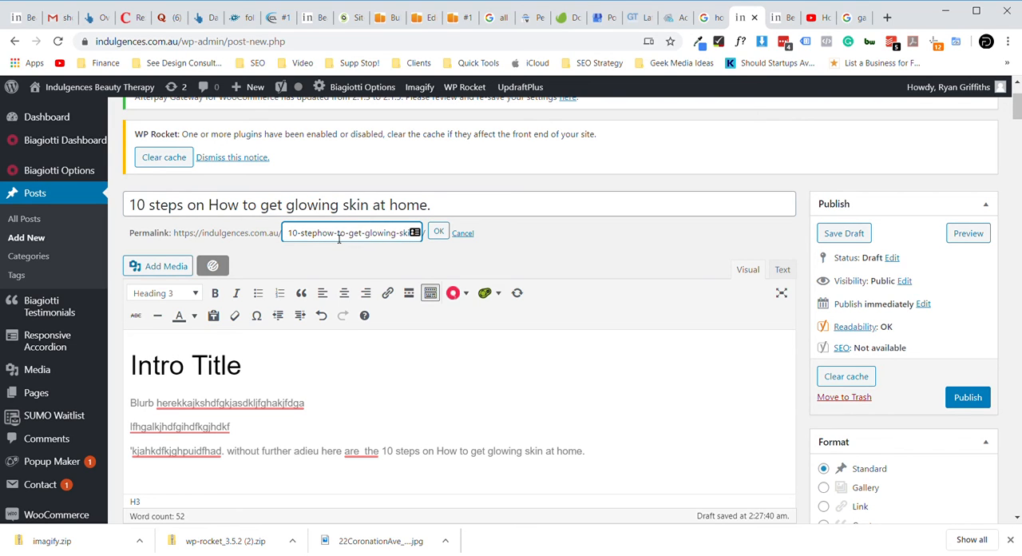
key("BackSpace")
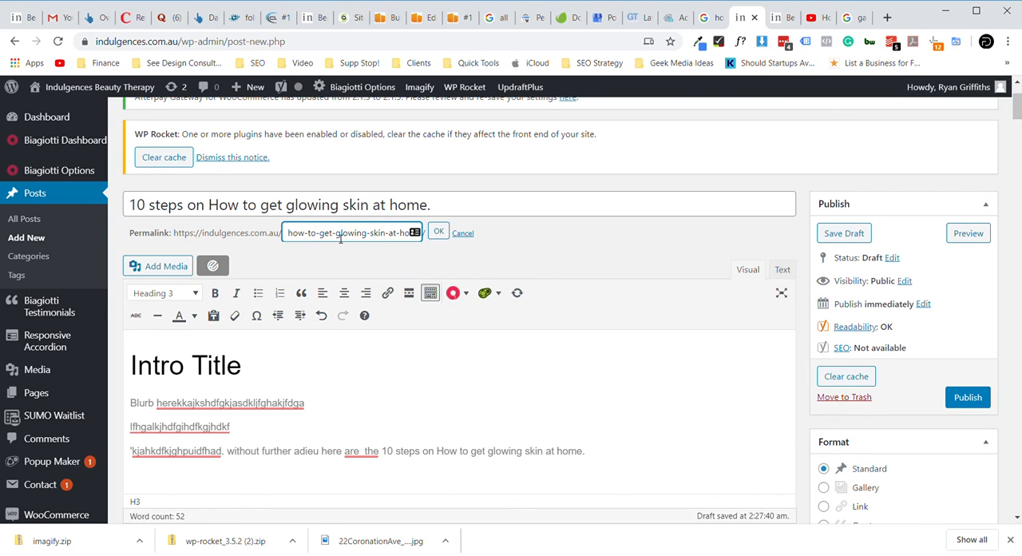
left_click_drag(320, 237, 415, 233)
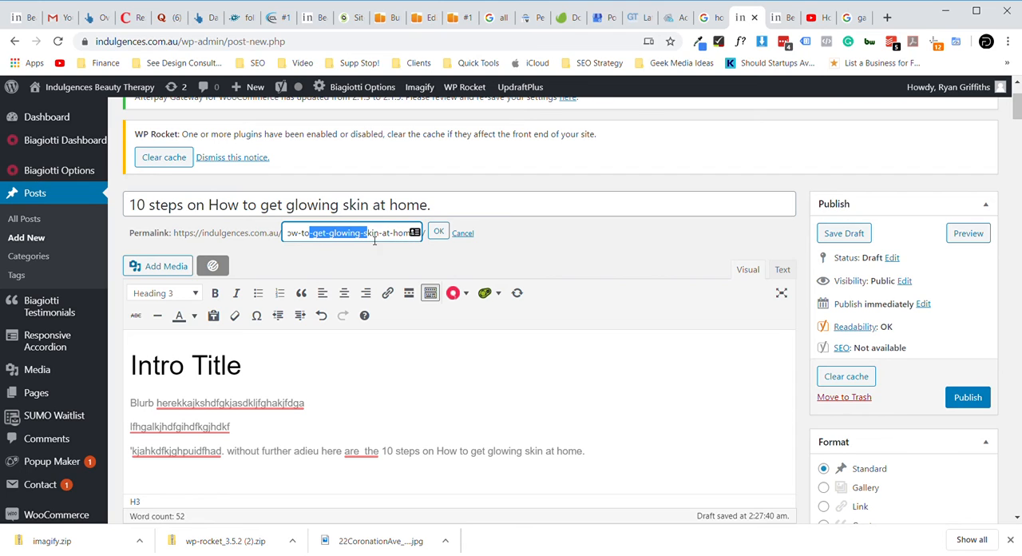
left_click(378, 233)
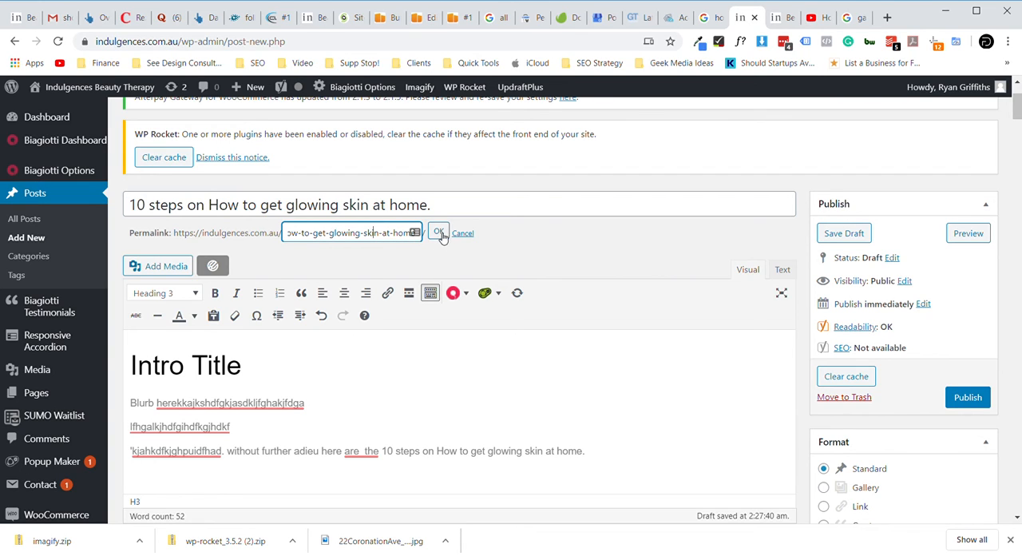
left_click(441, 232)
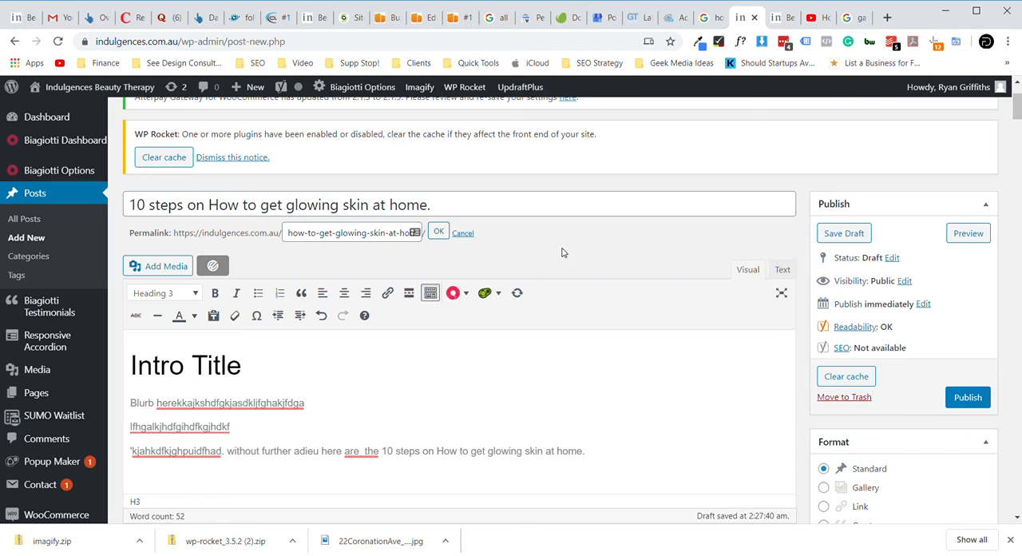
left_click(505, 203)
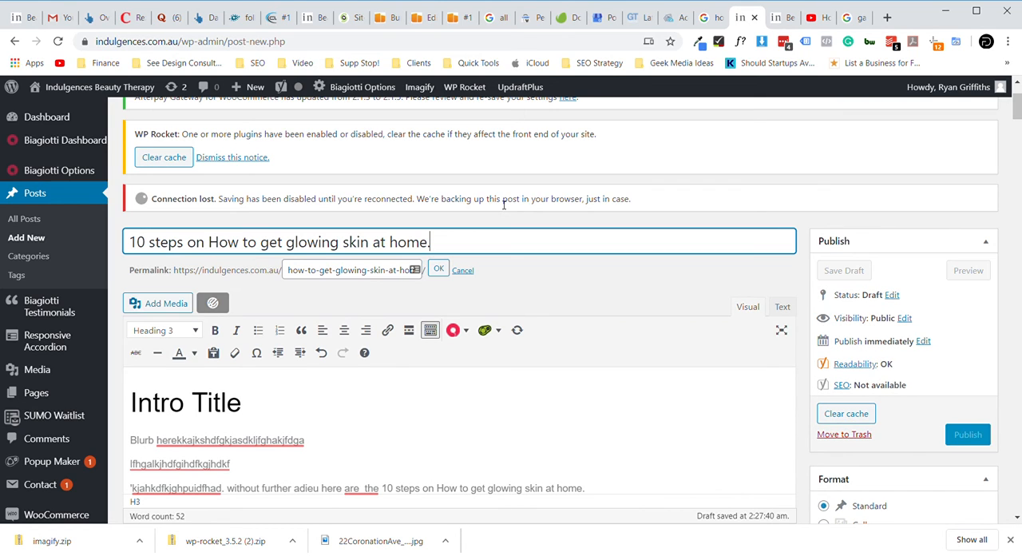
left_click(555, 292)
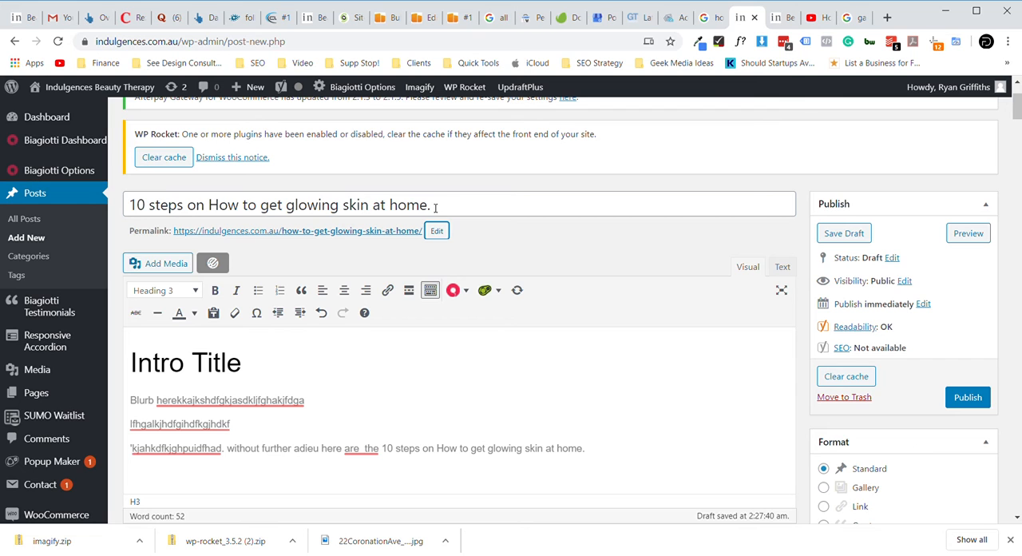
- Check the YouTube video page and the Beauty Tutorials category page, and publish the post
left_click(816, 18)
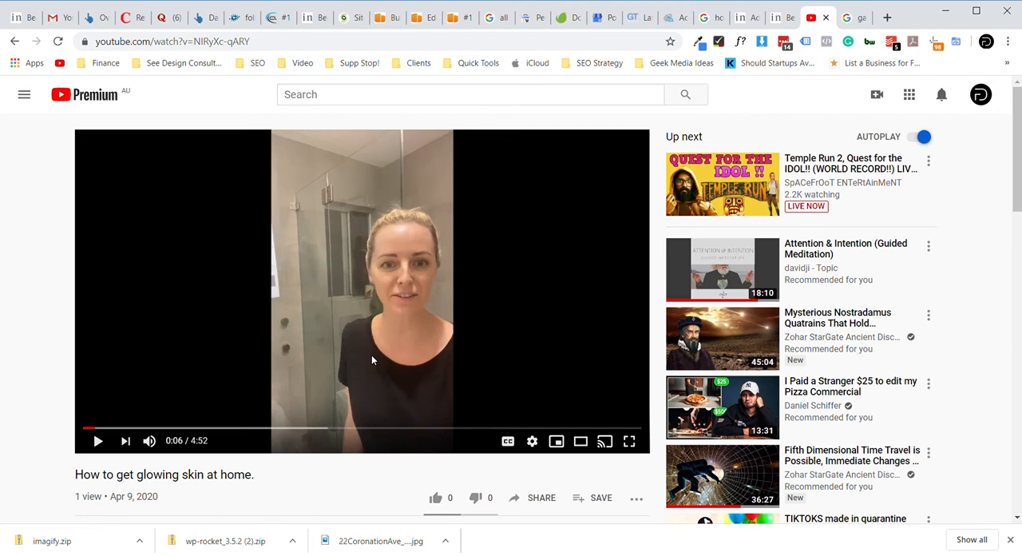
left_click(787, 22)
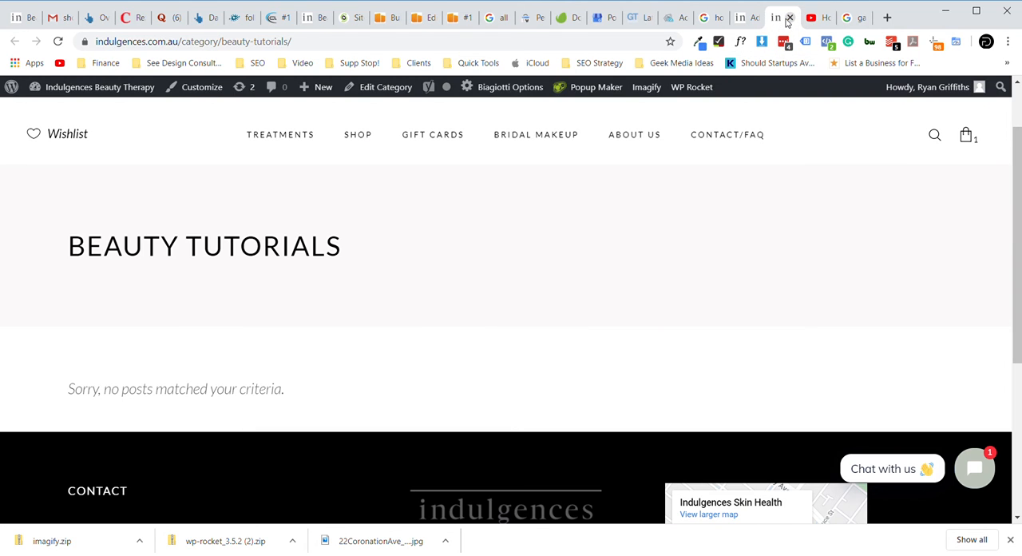
left_click(749, 20)
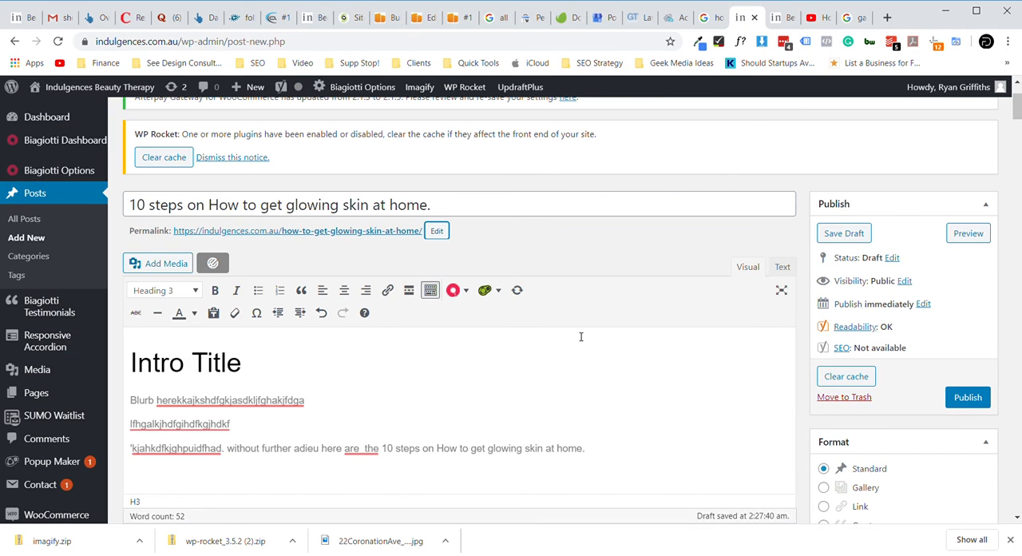
left_click(967, 398)
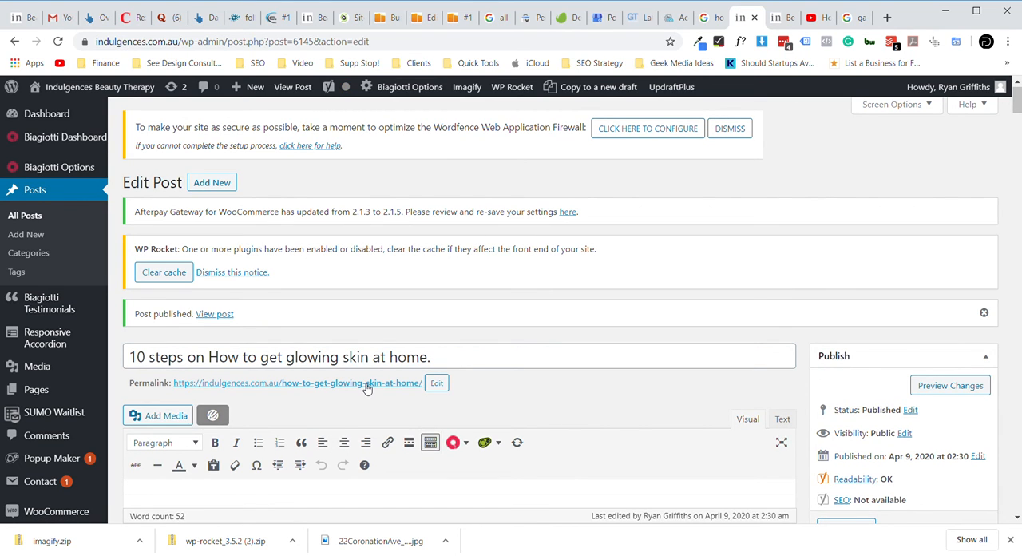
- Examine the "How to get glowing skin at home." YouTube page and the Beauty Tutorials category page, and return to the post editor
left_click(817, 18)
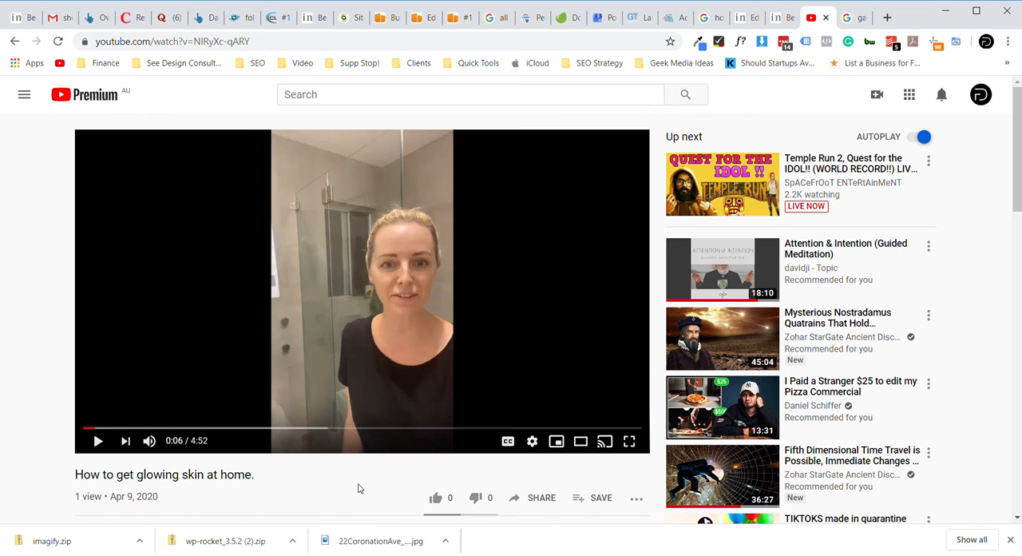
scroll(358, 488, "down", 1)
scroll(358, 488, "down", 1)
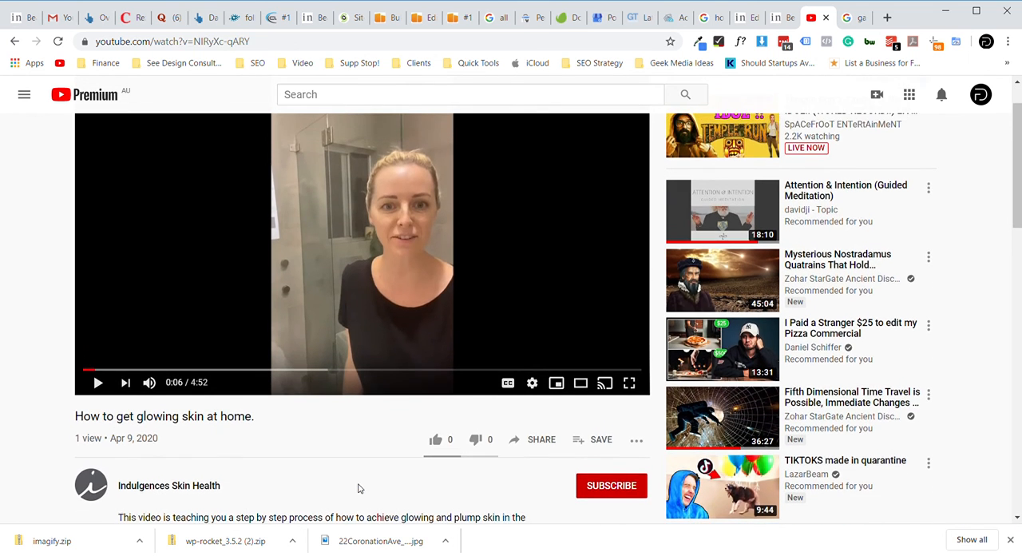
scroll(358, 488, "up", 2)
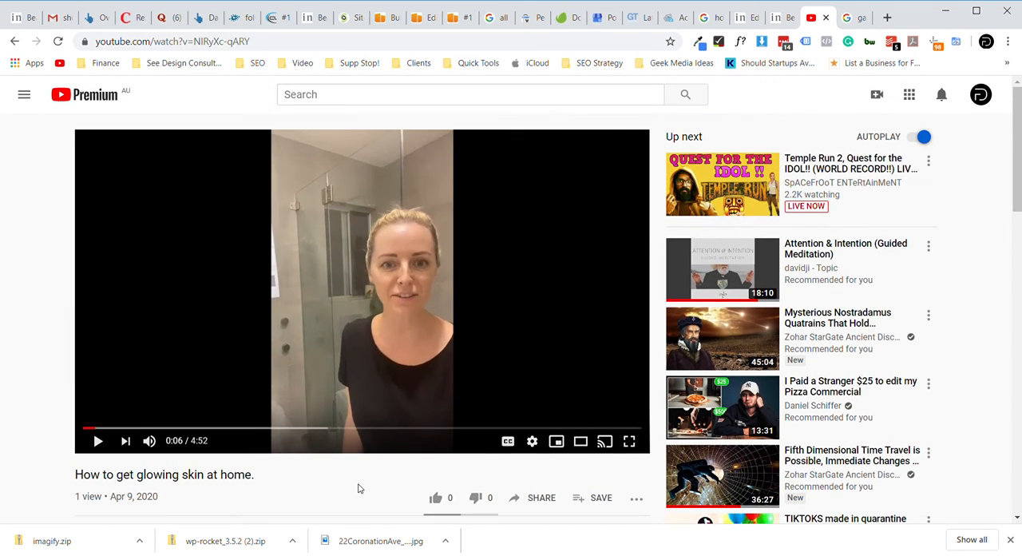
left_click(784, 23)
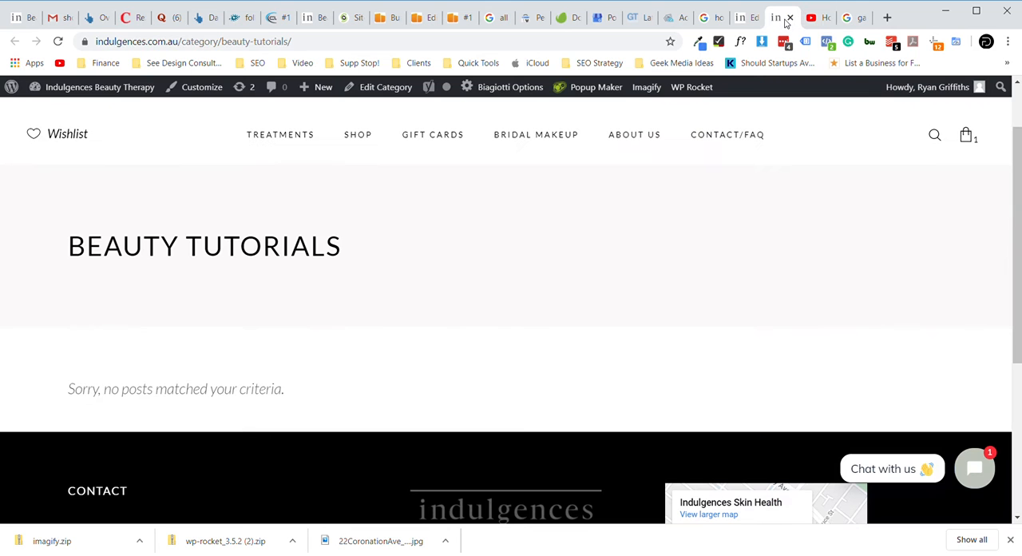
left_click(748, 22)
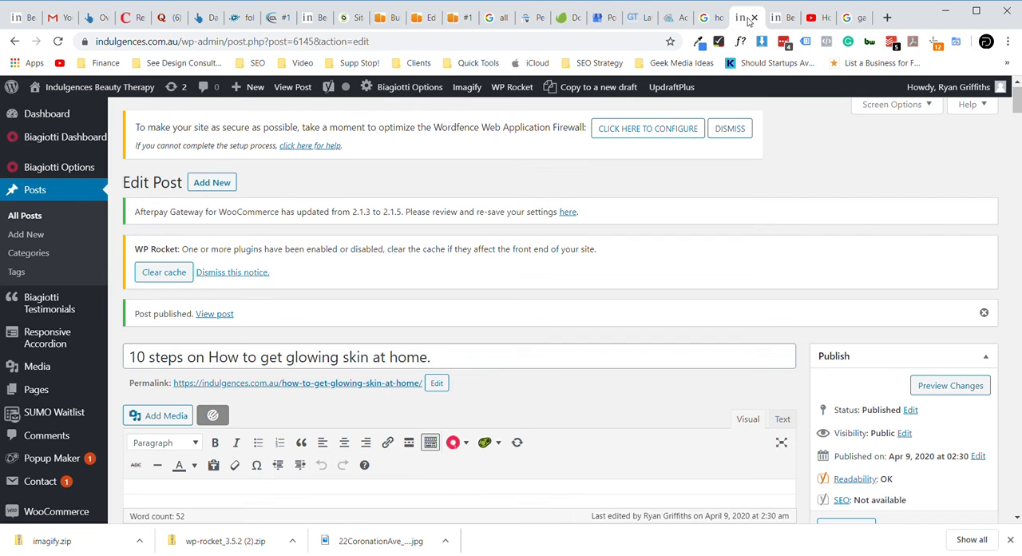
- Switch to the YouTube video page and expand the video's description to read it in full
left_click(814, 22)
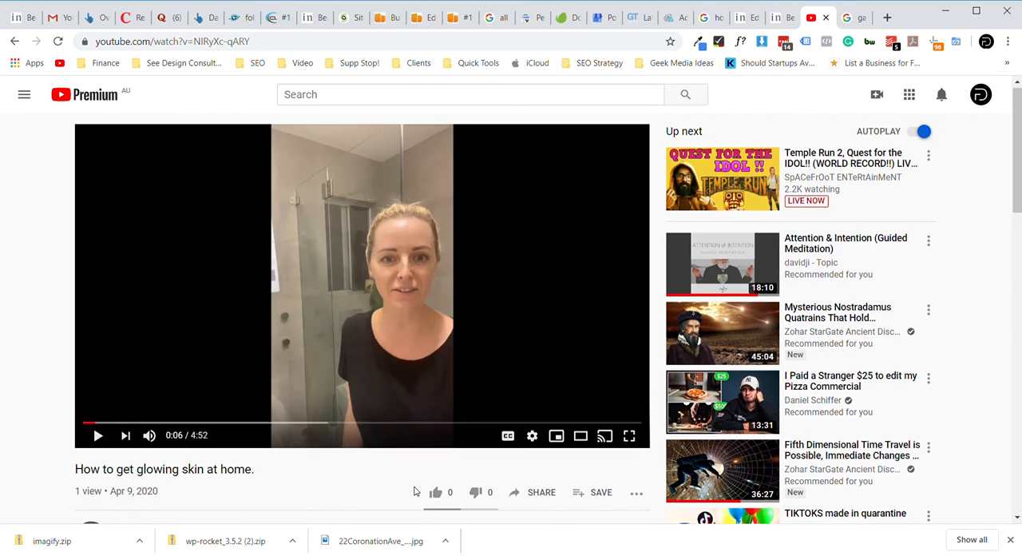
scroll(414, 489, "down", 1)
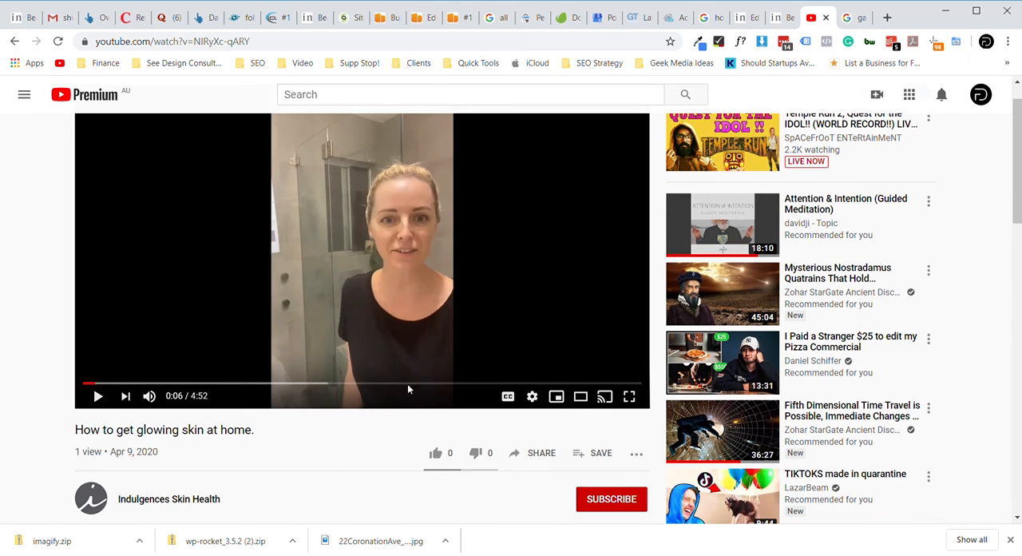
scroll(386, 464, "up", 1)
scroll(387, 464, "down", 2)
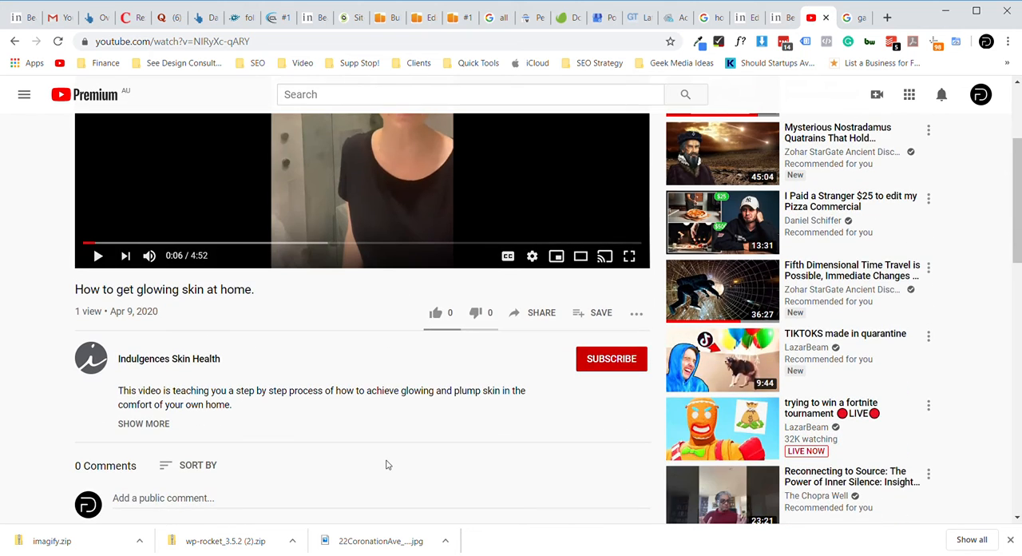
scroll(361, 462, "down", 1)
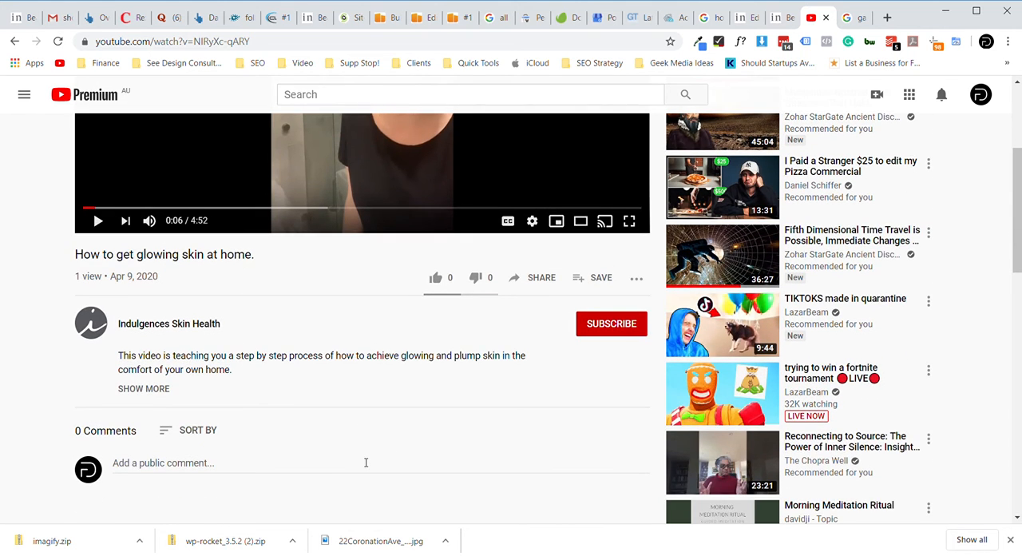
left_click(162, 391)
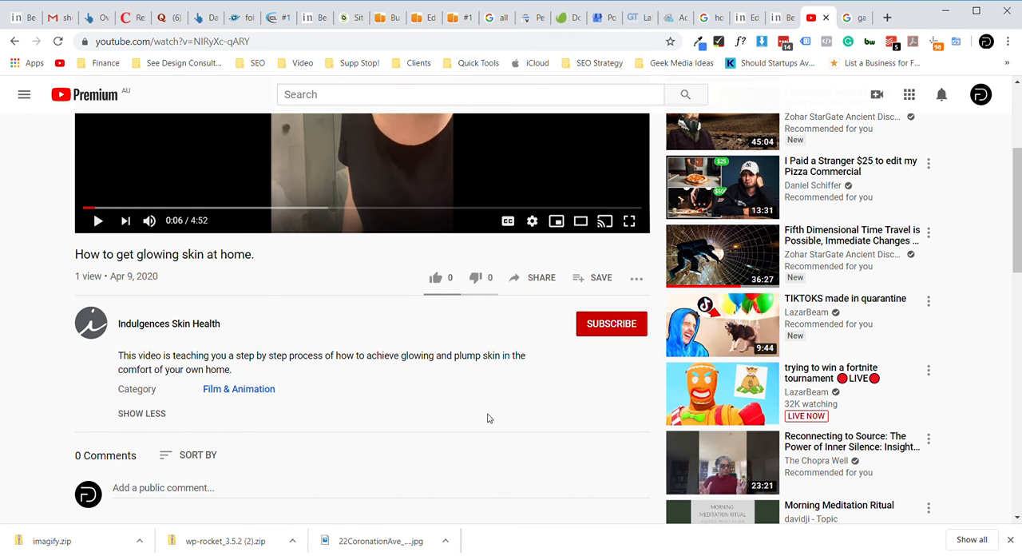
scroll(479, 399, "up", 3)
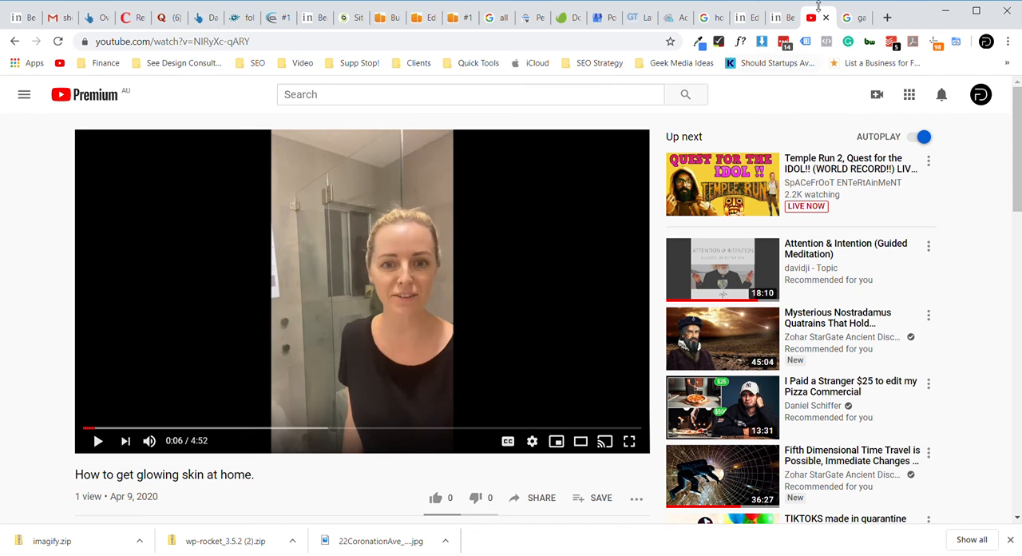
- Return to the post editor and change the post's category from Uncategorized to Beauty Tutorials
left_click(782, 16)
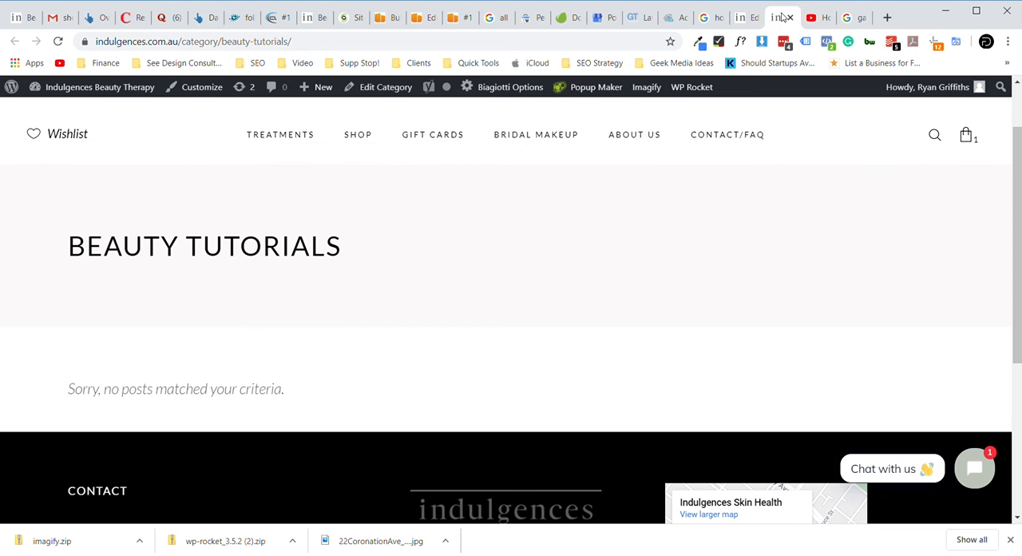
left_click(747, 17)
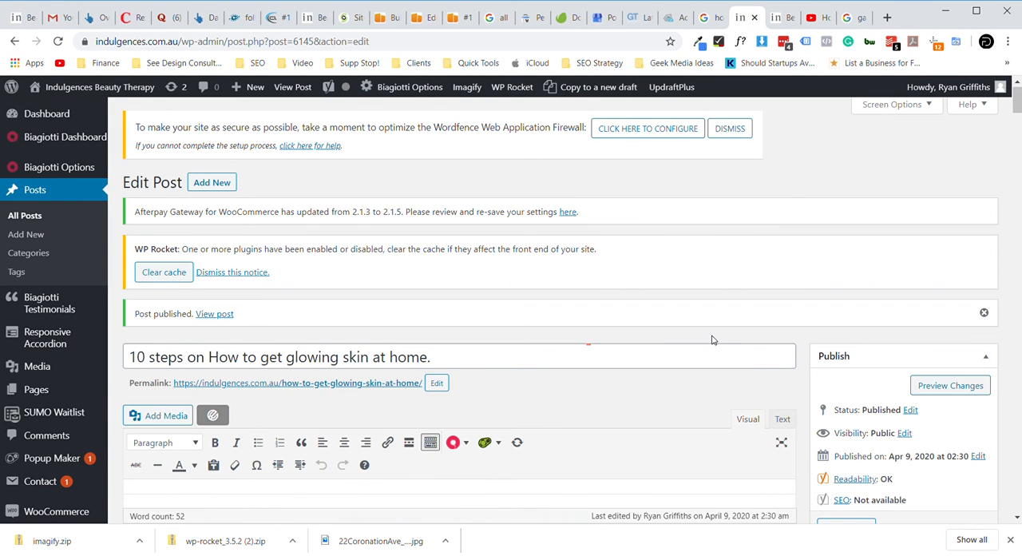
scroll(713, 340, "down", 2)
scroll(697, 333, "down", 3)
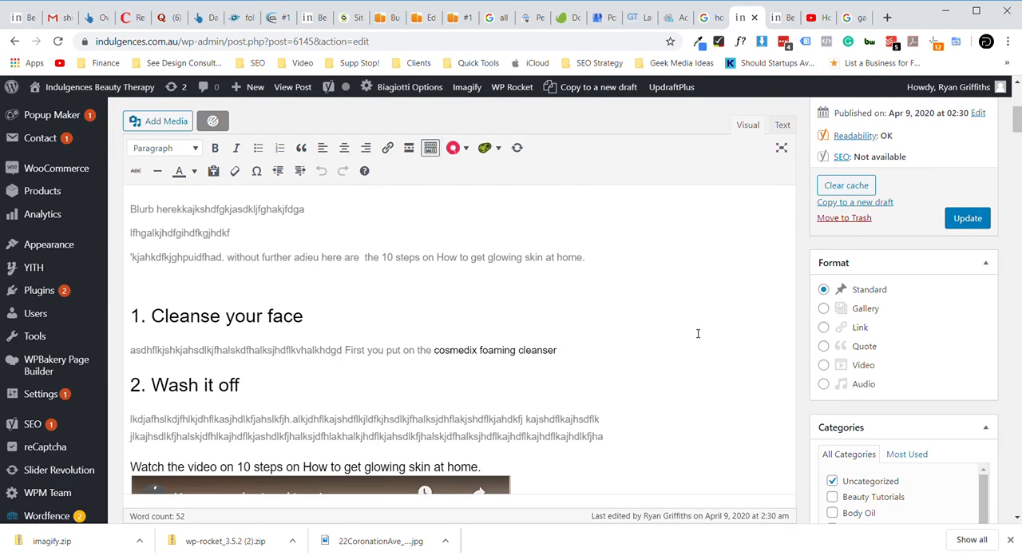
scroll(697, 333, "down", 3)
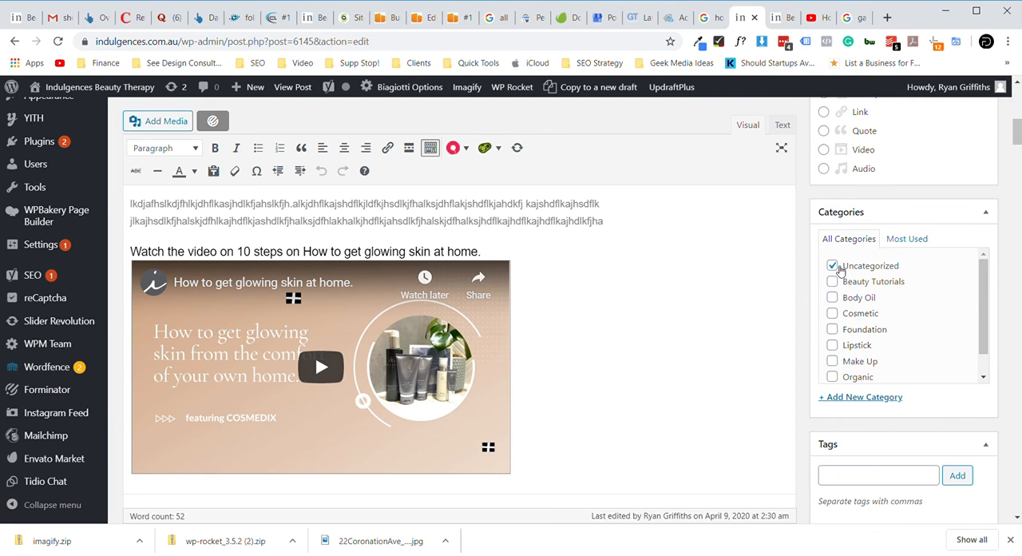
left_click(833, 265)
scroll(880, 314, "down", 1)
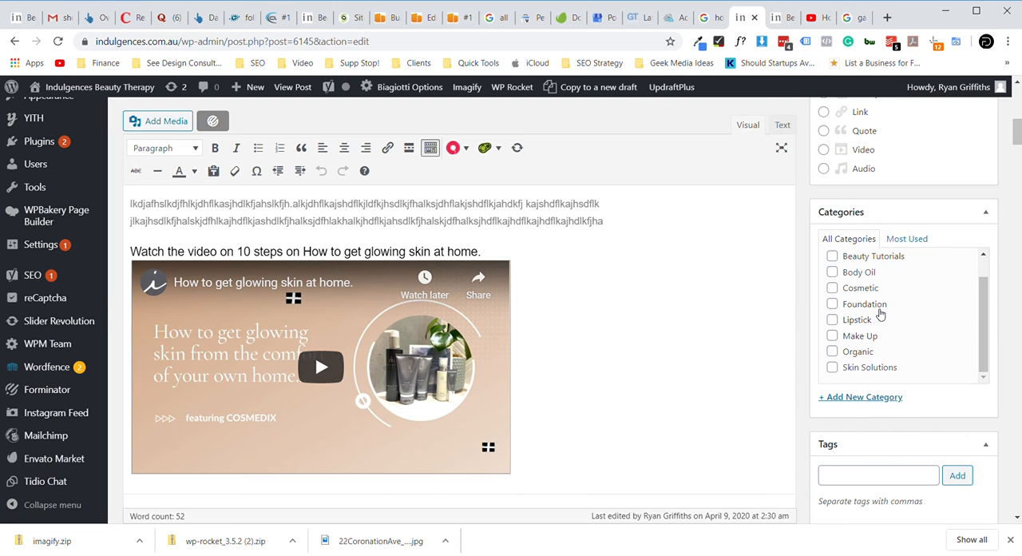
scroll(880, 313, "up", 1)
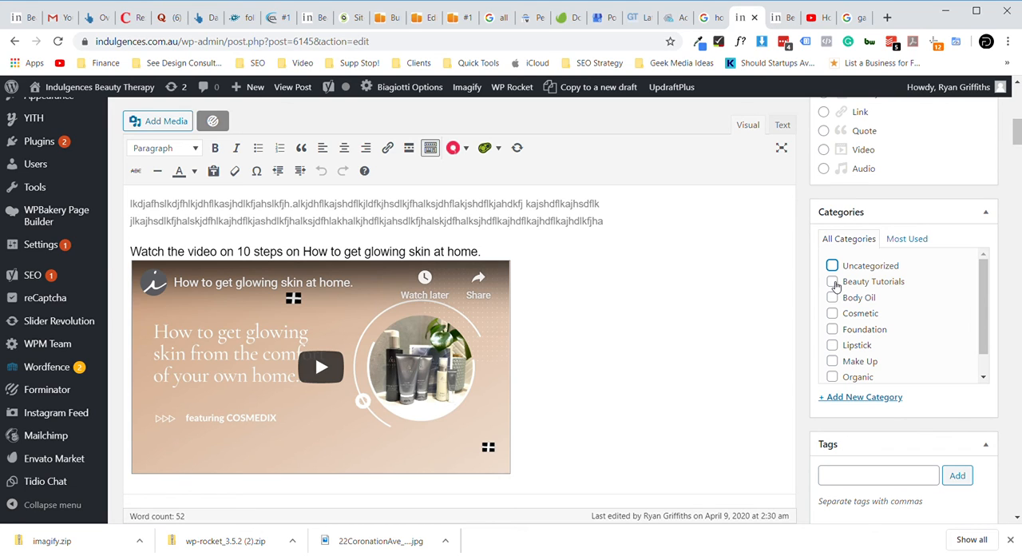
left_click(832, 285)
scroll(824, 375, "down", 1)
scroll(815, 393, "down", 2)
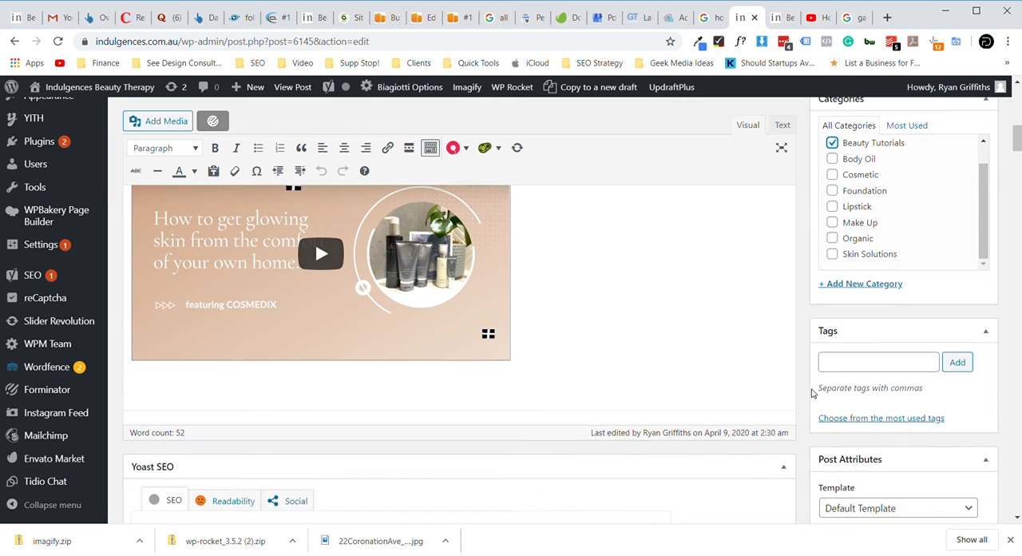
scroll(814, 392, "down", 3)
scroll(814, 392, "up", 3)
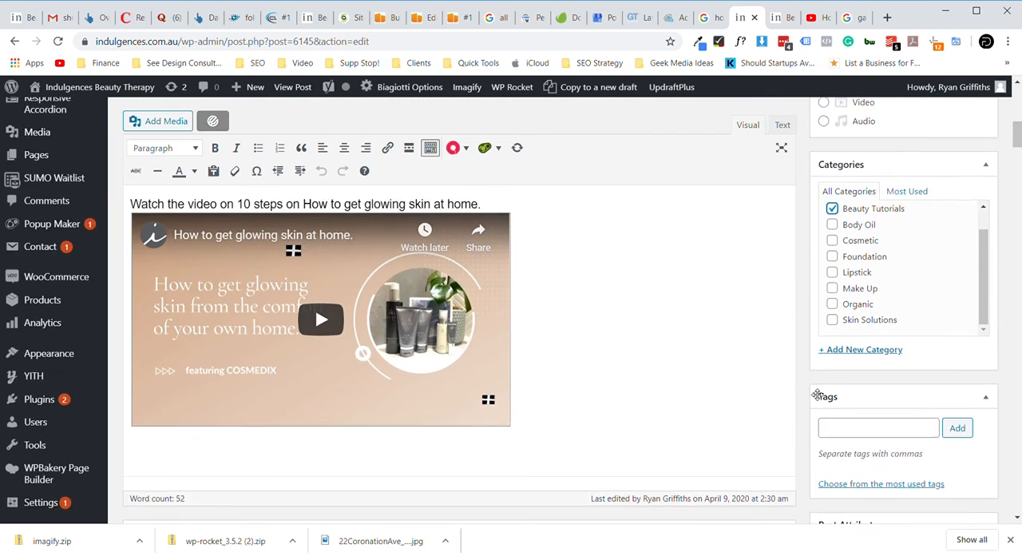
- Update the post with its new category and reload the Beauty Tutorials category page to check the post's listing
scroll(814, 394, "up", 4)
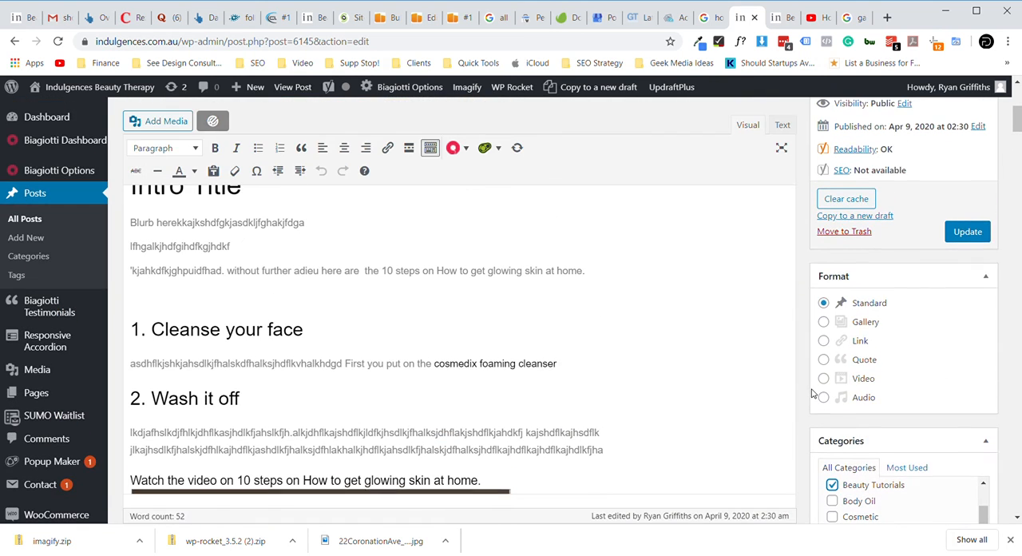
left_click(967, 240)
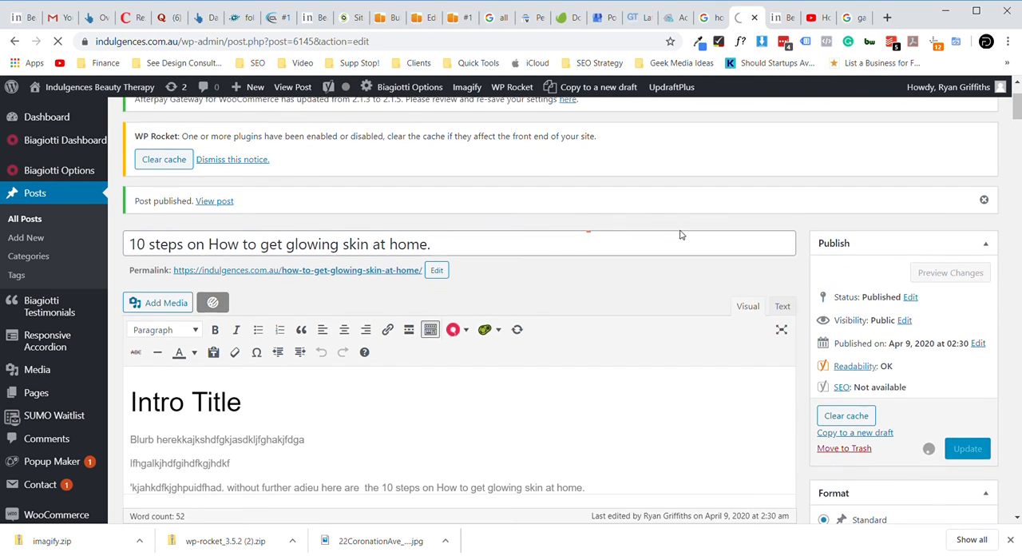
left_click(778, 19)
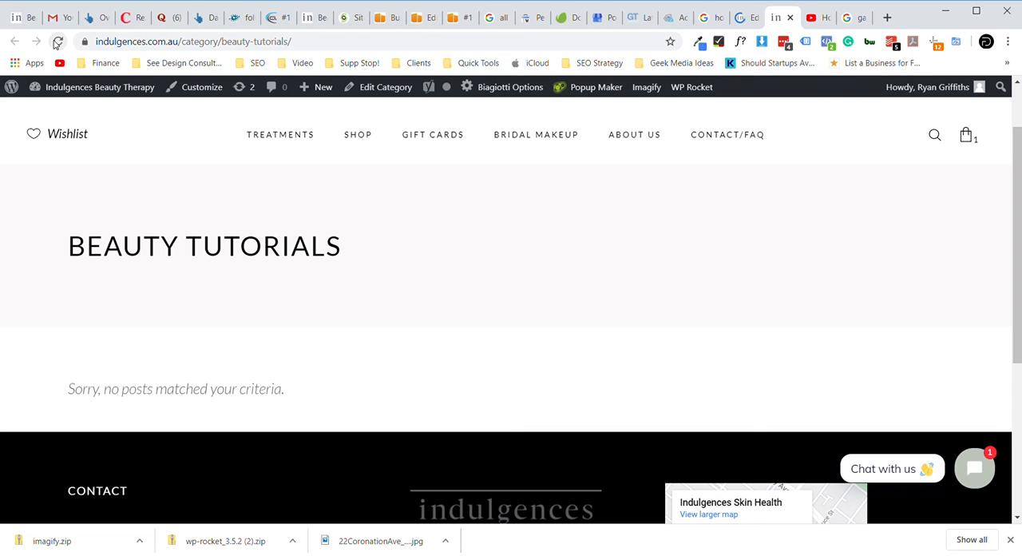
left_click(56, 43)
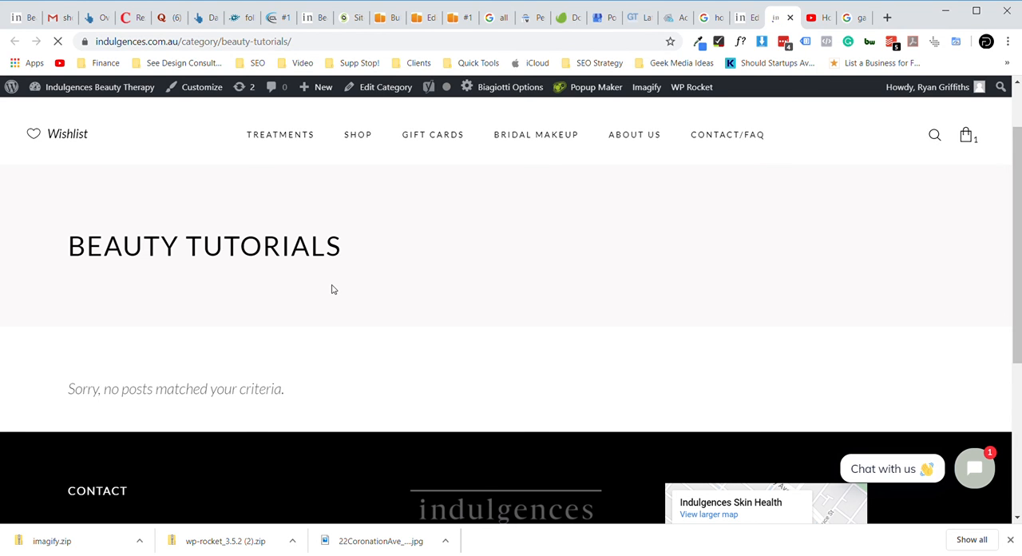
scroll(389, 357, "down", 1)
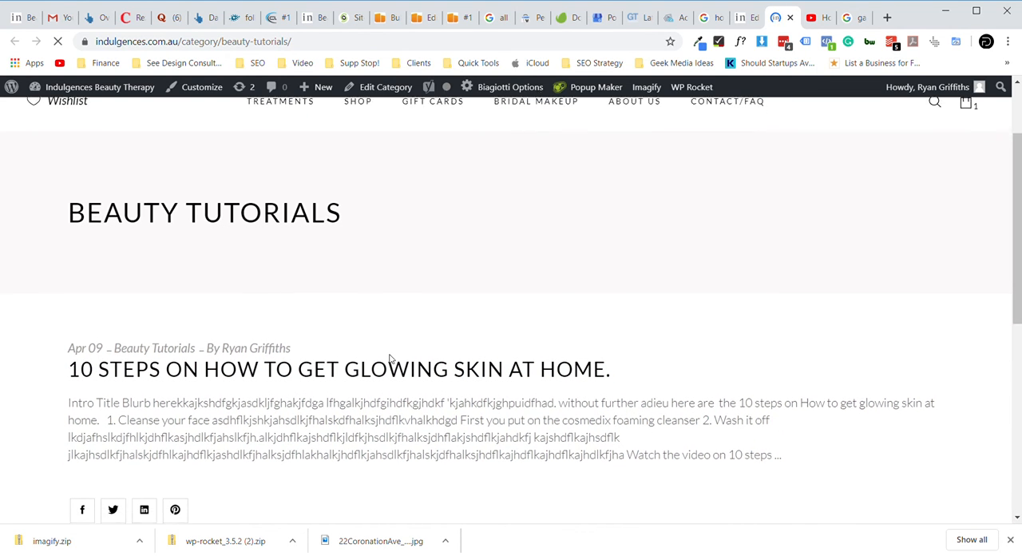
scroll(389, 357, "down", 1)
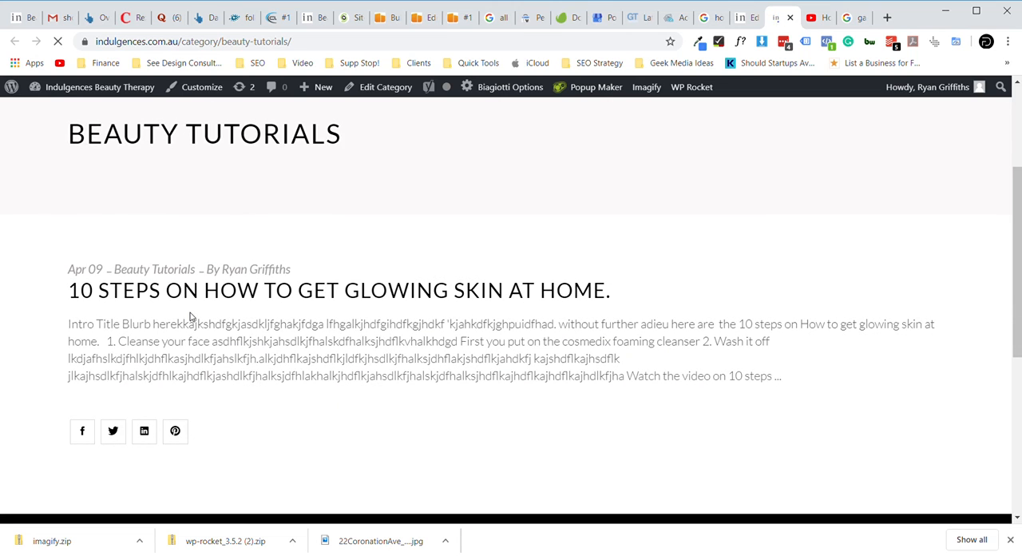
scroll(190, 317, "down", 1)
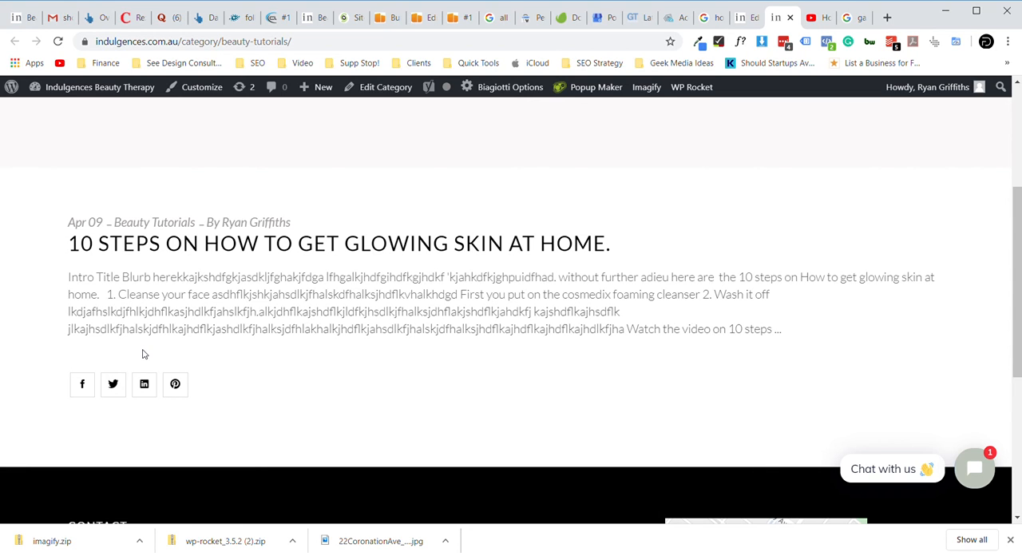
- Try the Facebook share link under the post's listing and look over the Beauty Tutorials category page
left_click(83, 385)
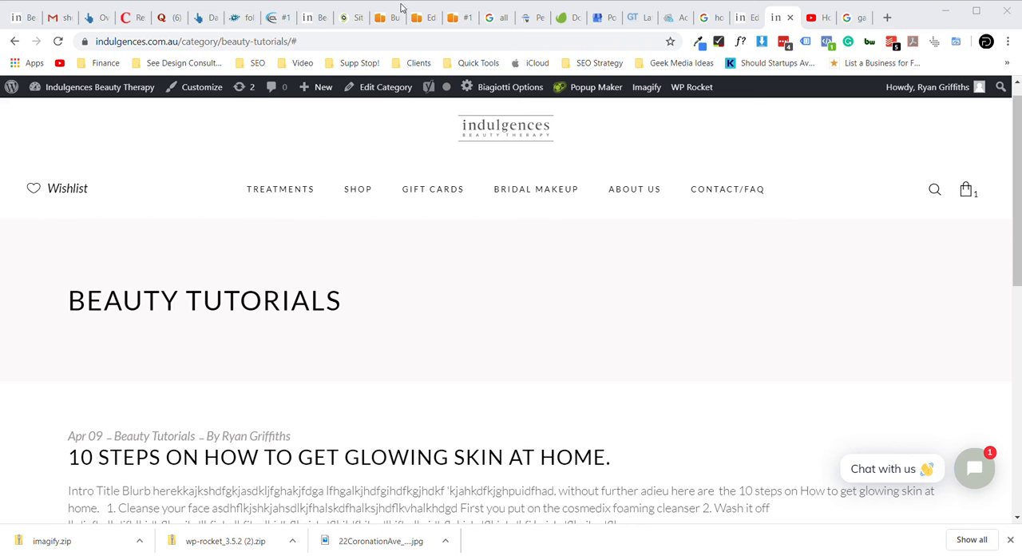
scroll(503, 393, "down", 2)
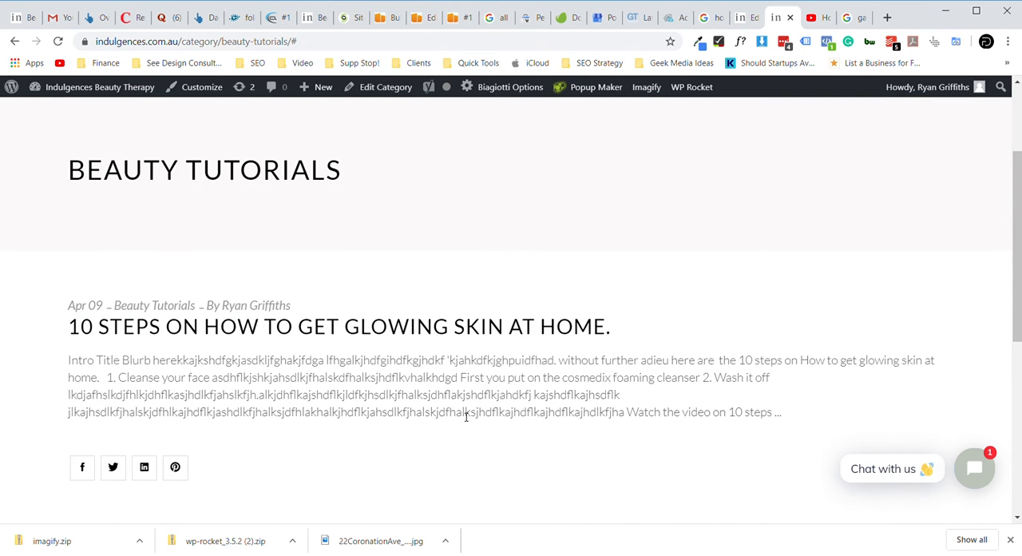
scroll(467, 415, "up", 2)
mouse_move(707, 98)
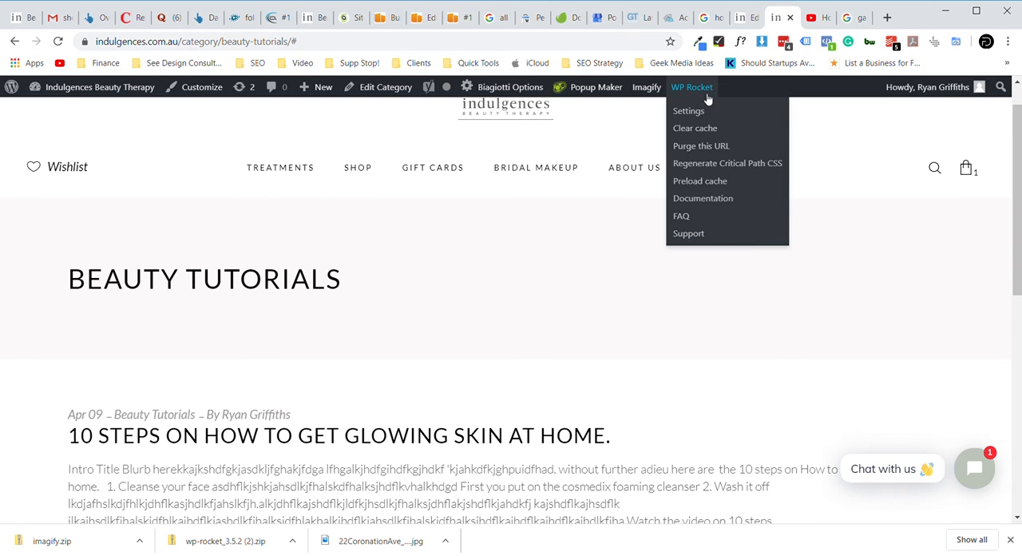
- Return to the post editor, open the post's permalink in a new browser tab and switch to that tab
left_click(748, 20)
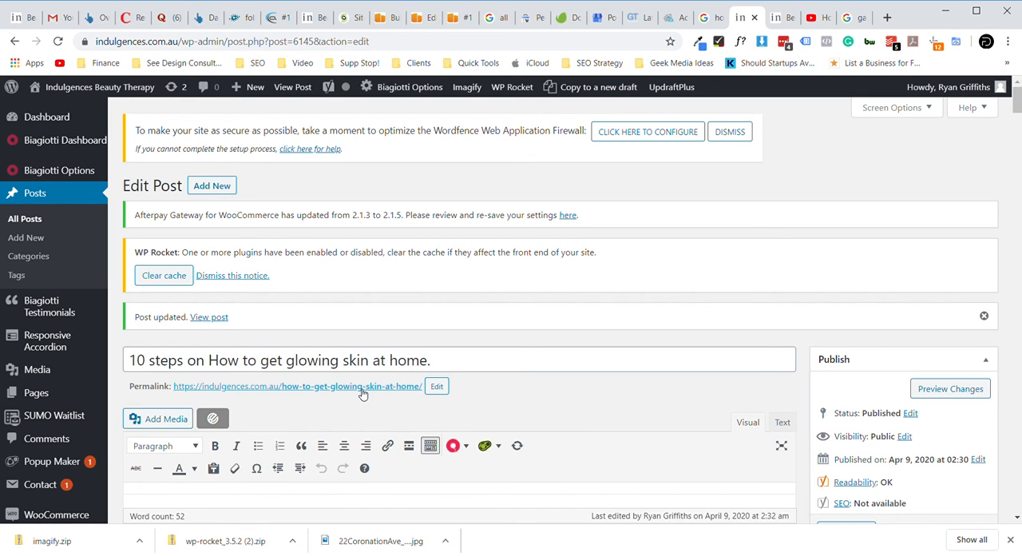
scroll(495, 412, "down", 1)
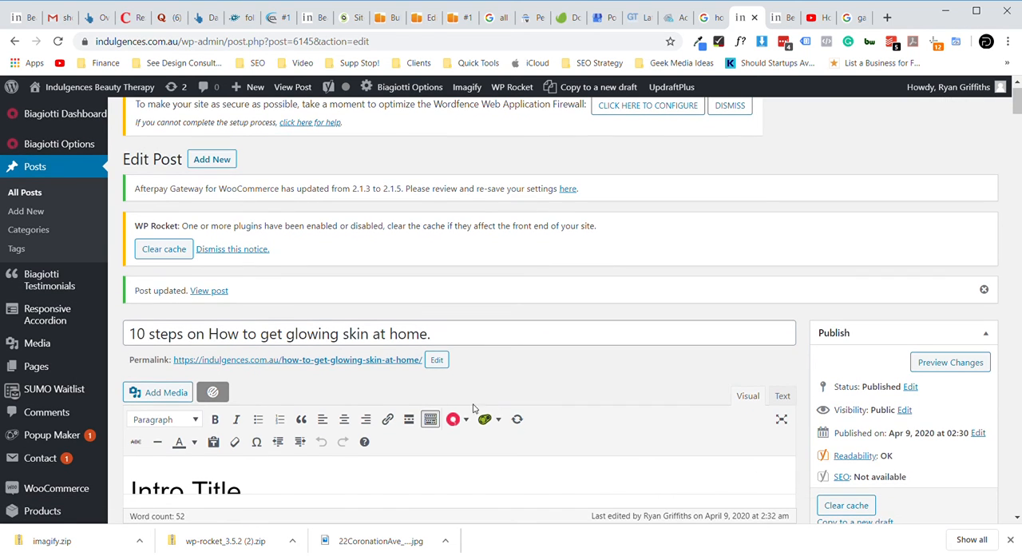
right_click(322, 362)
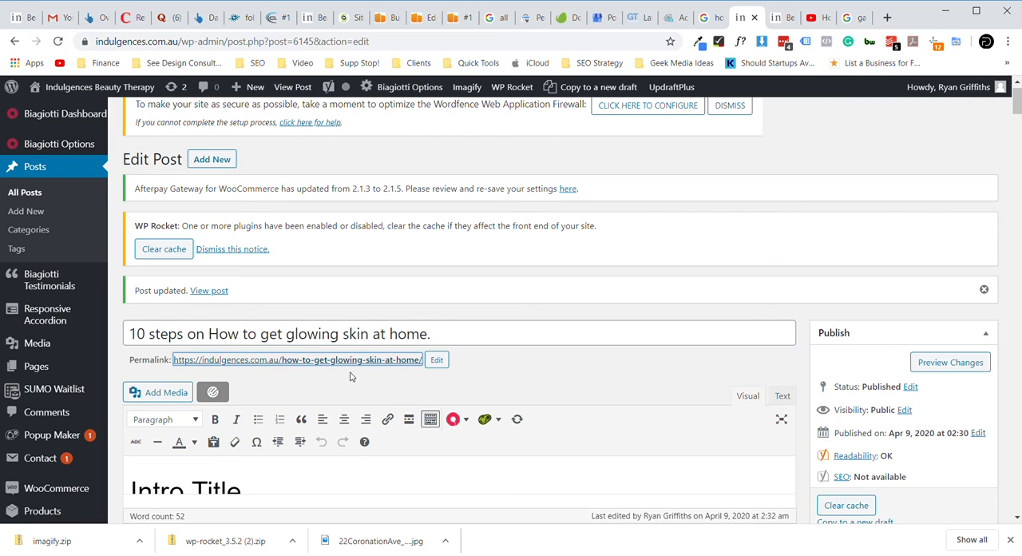
left_click(350, 376)
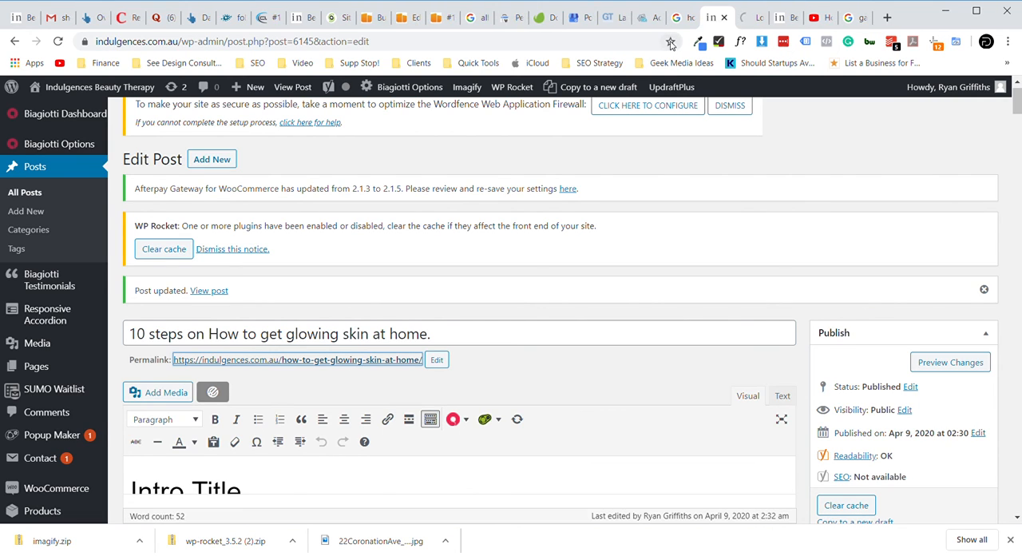
left_click(750, 19)
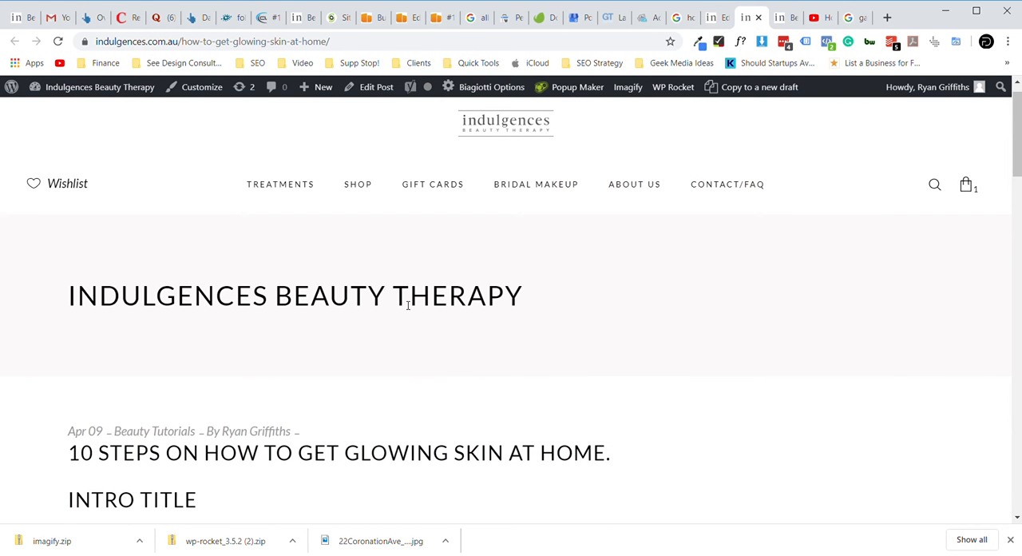
- Examine the page header, post title and Intro Title section on the live post page
scroll(402, 299, "down", 1)
scroll(404, 304, "down", 1)
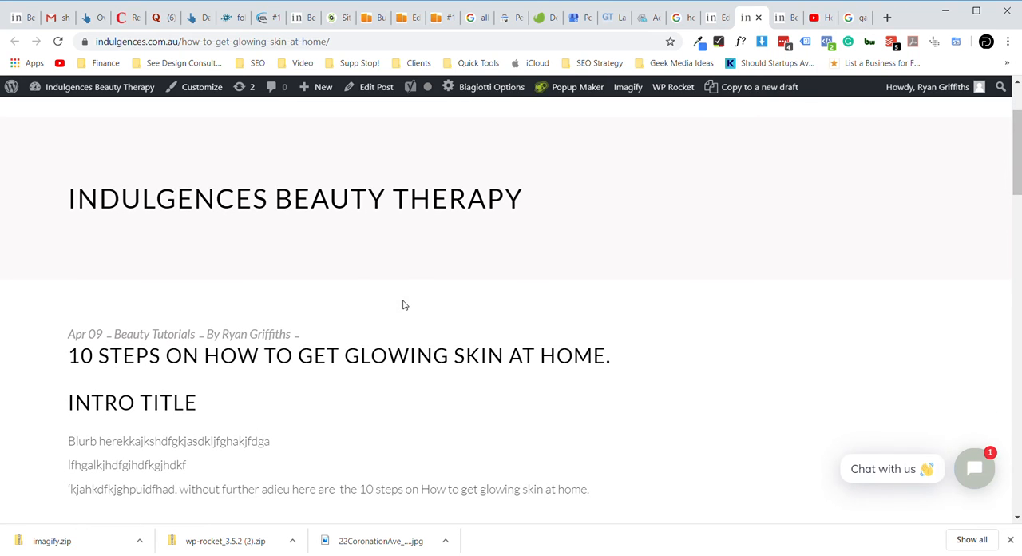
scroll(404, 304, "up", 2)
scroll(417, 325, "down", 3)
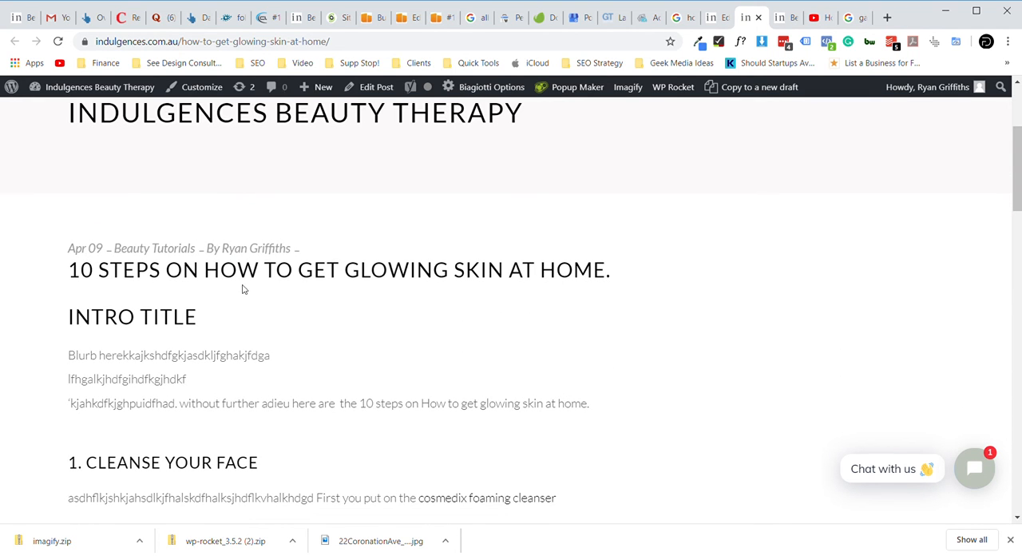
scroll(368, 312, "down", 1)
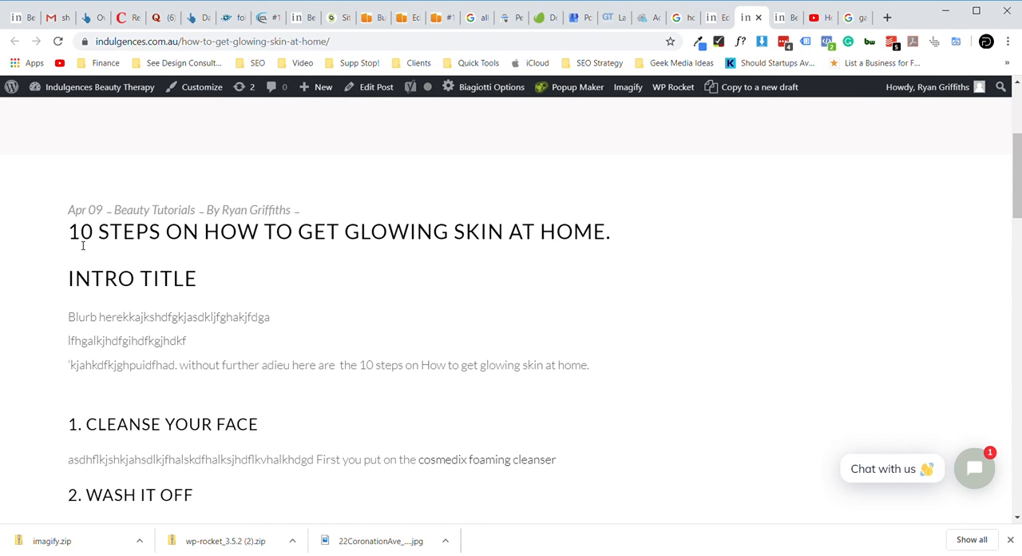
- Return to the post editor and delete the "Intro Title" heading along with its empty line above the blurb
left_click(719, 18)
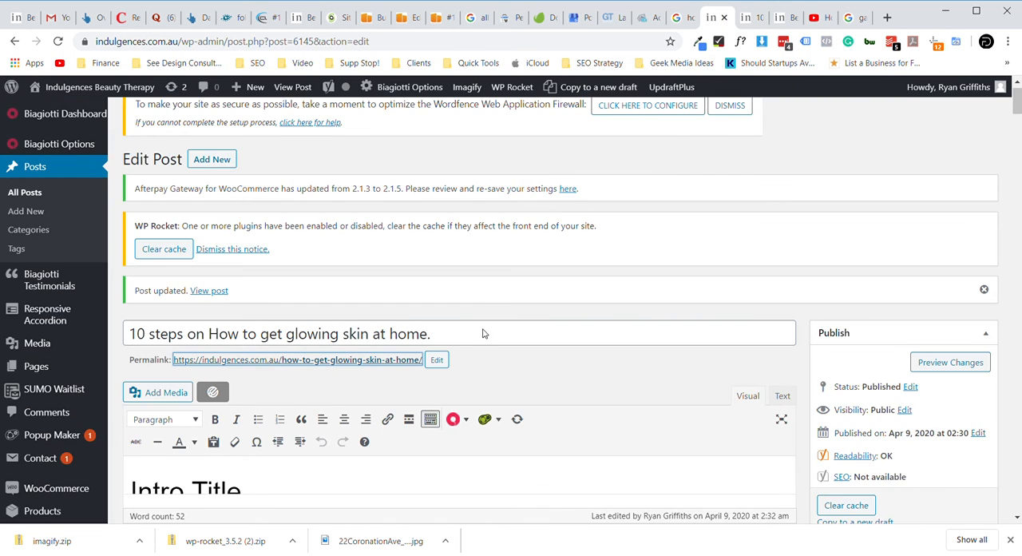
scroll(526, 375, "down", 2)
left_click_drag(255, 324, 128, 322)
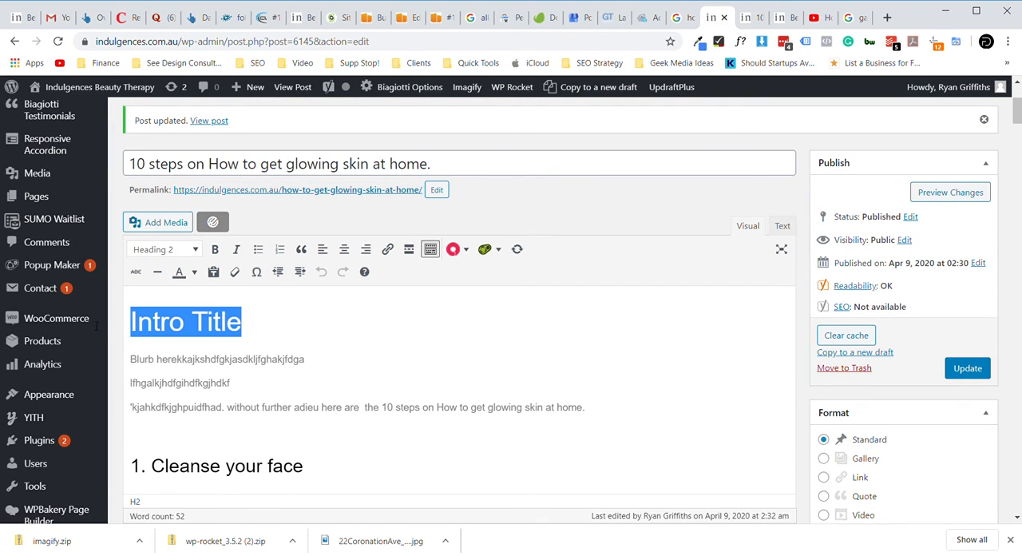
mouse_move(94, 324)
key("BackSpace")
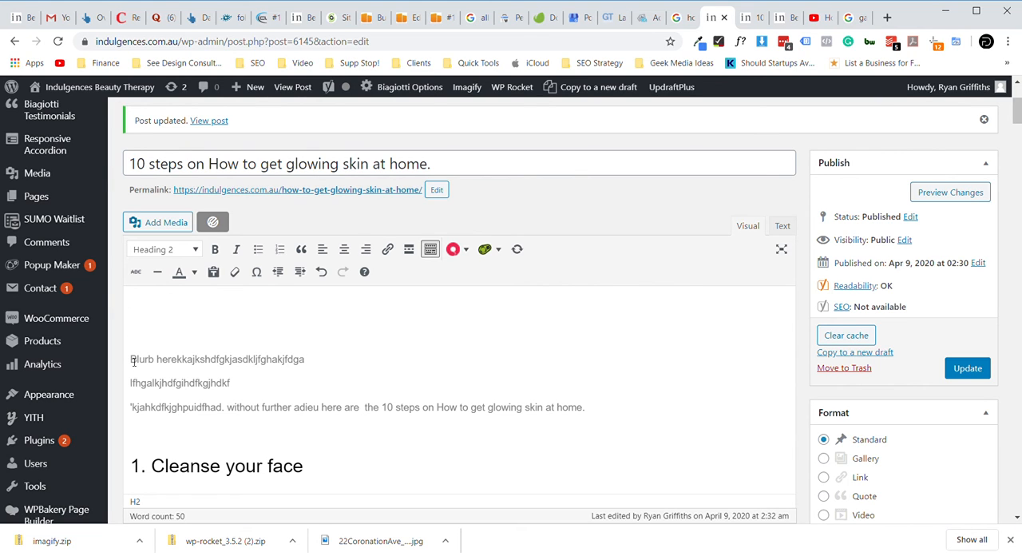
left_click(131, 359)
key("BackSpace")
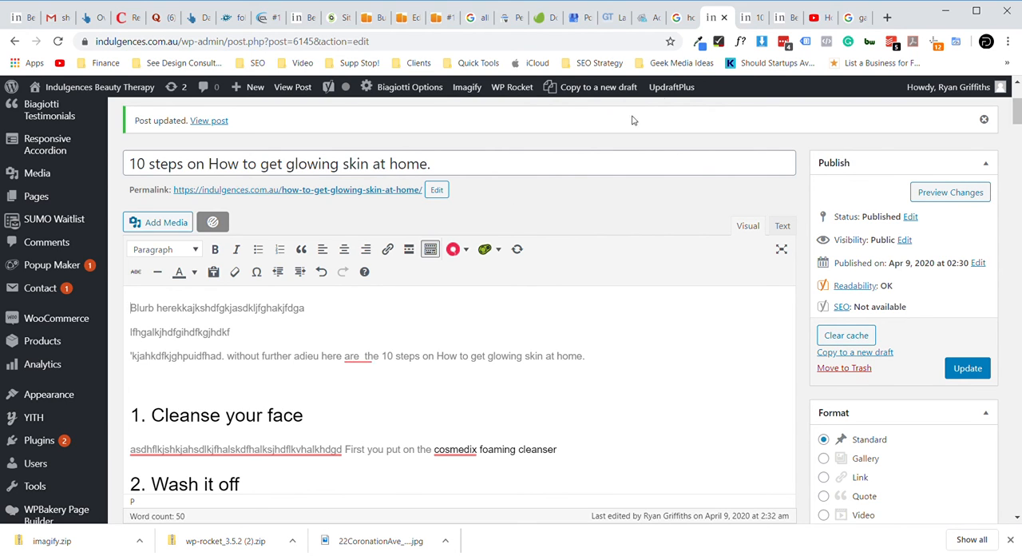
- Switch to the live post page and examine its title, intro, numbered step sections and embedded video
left_click(748, 18)
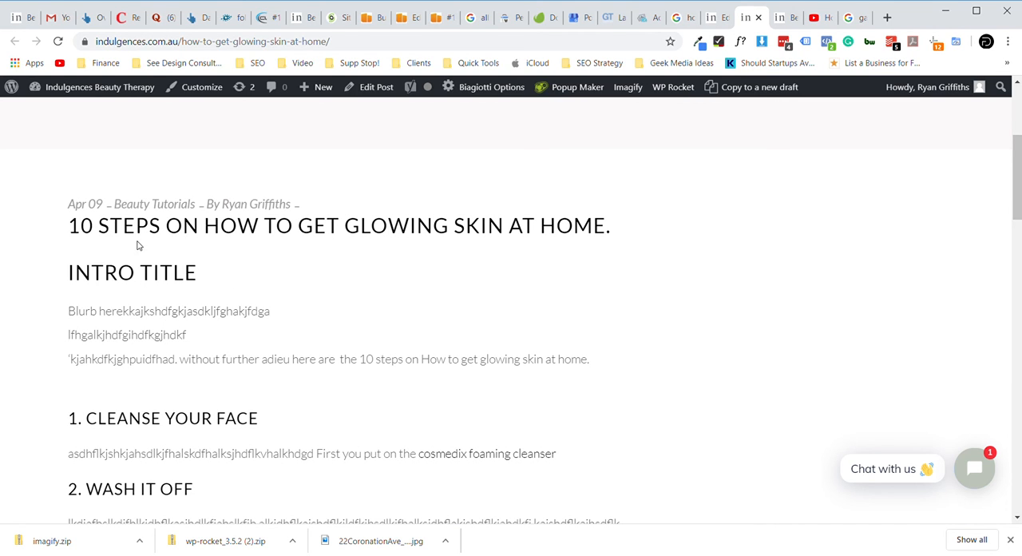
scroll(450, 306, "down", 1)
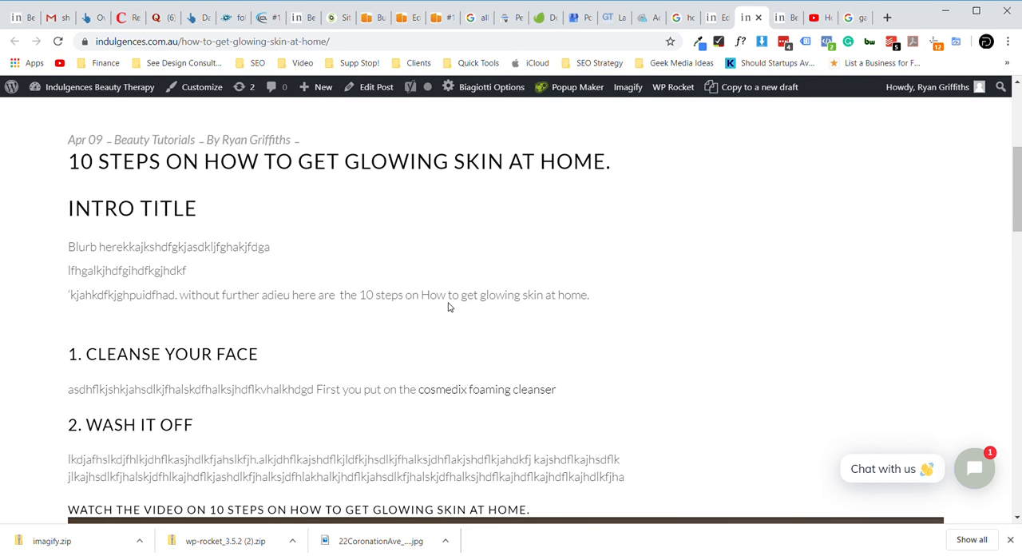
scroll(449, 306, "down", 4)
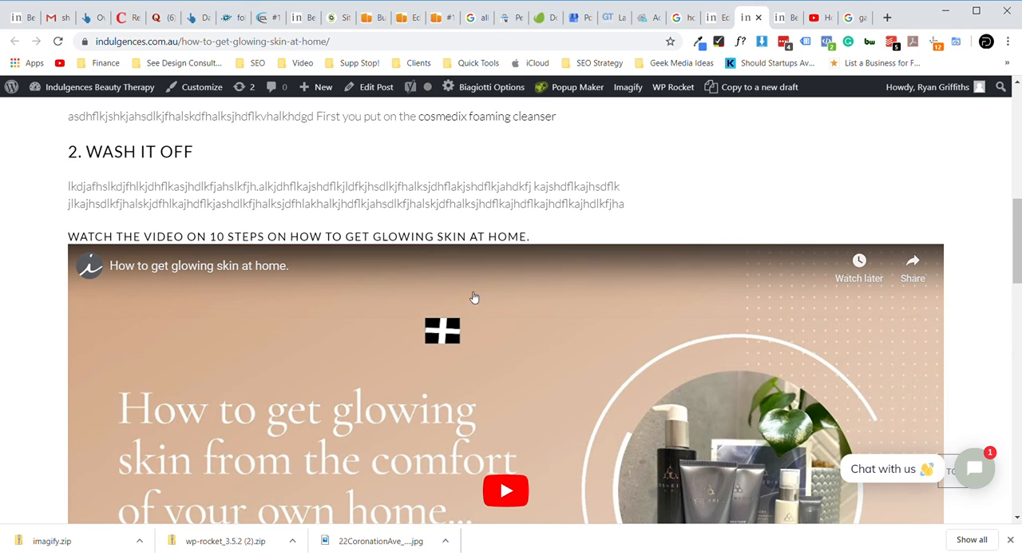
scroll(512, 335, "down", 2)
scroll(512, 335, "up", 7)
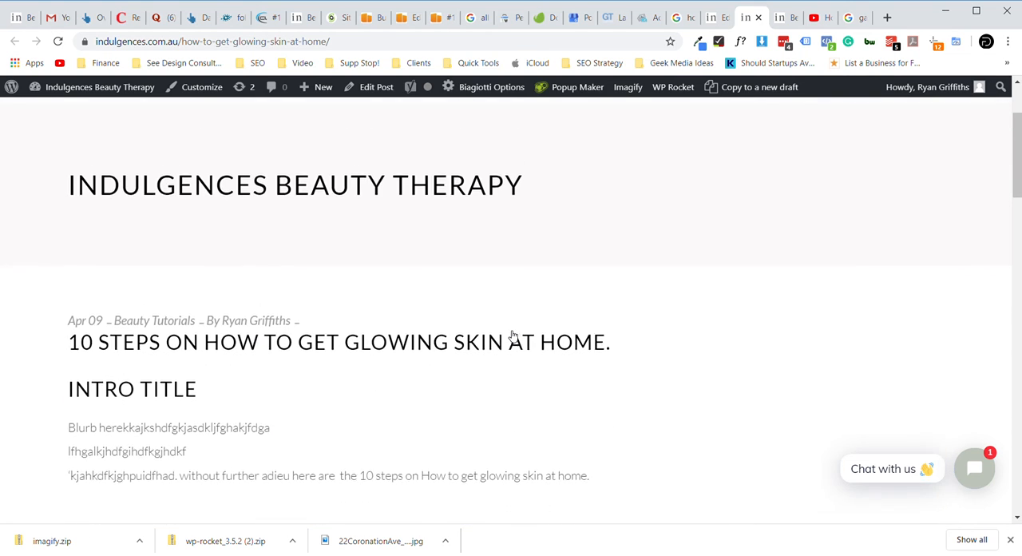
scroll(512, 335, "up", 1)
scroll(512, 336, "up", 1)
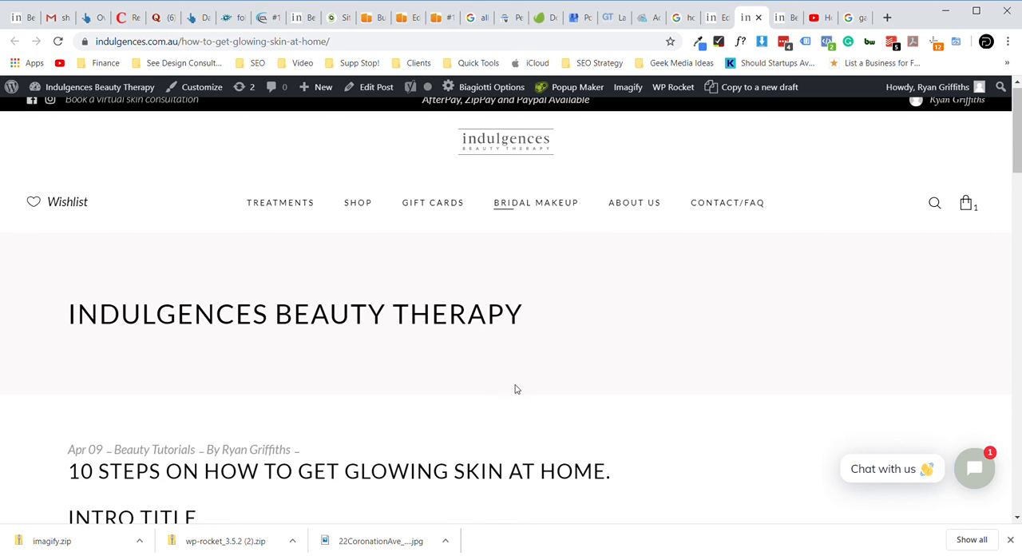
scroll(519, 388, "down", 3)
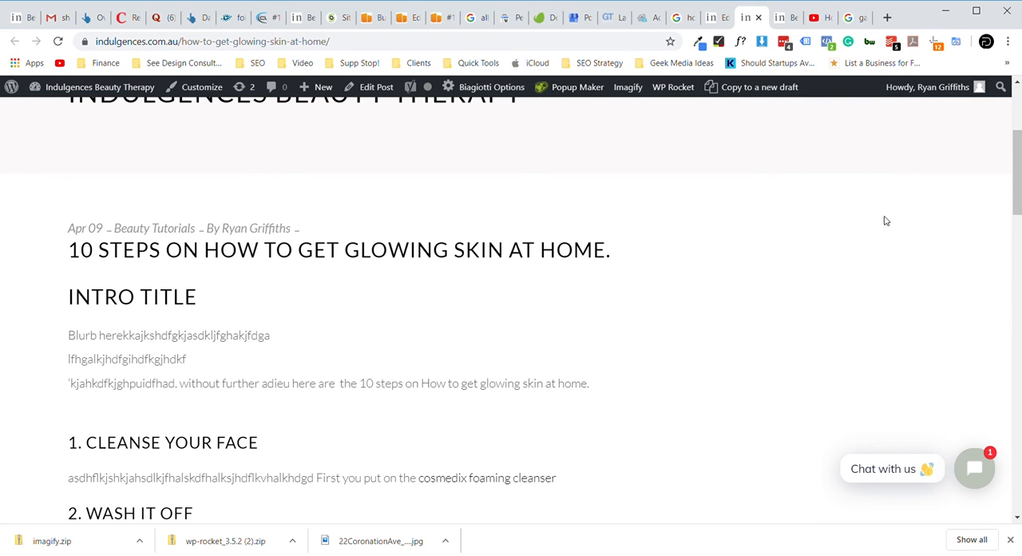
scroll(793, 280, "down", 4)
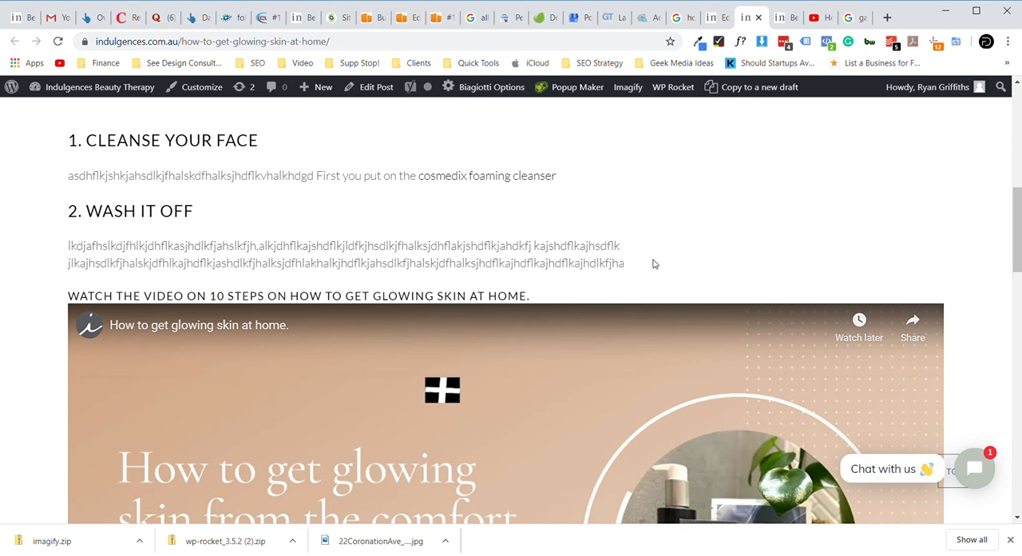
scroll(670, 416, "down", 2)
scroll(670, 416, "down", 4)
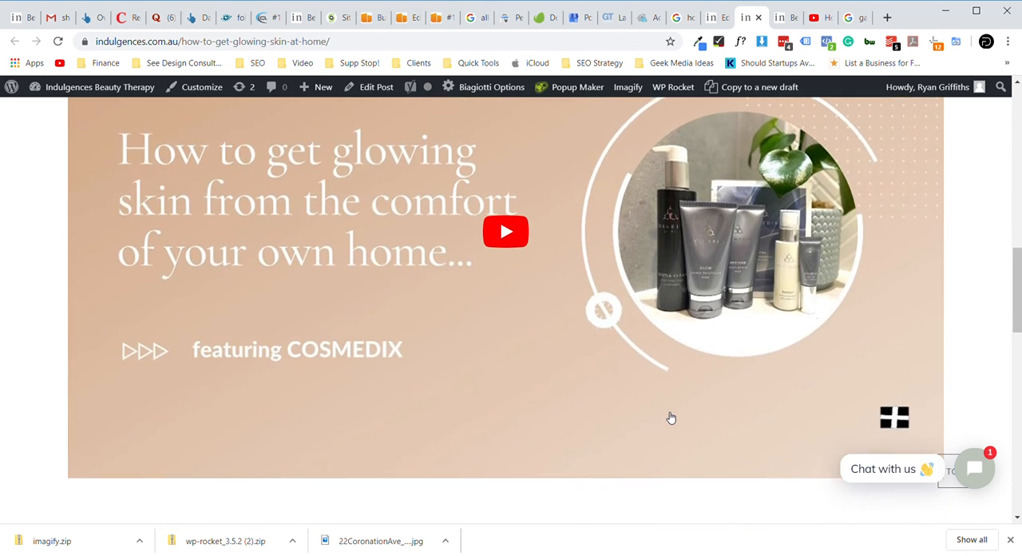
scroll(671, 416, "up", 1)
scroll(671, 416, "up", 7)
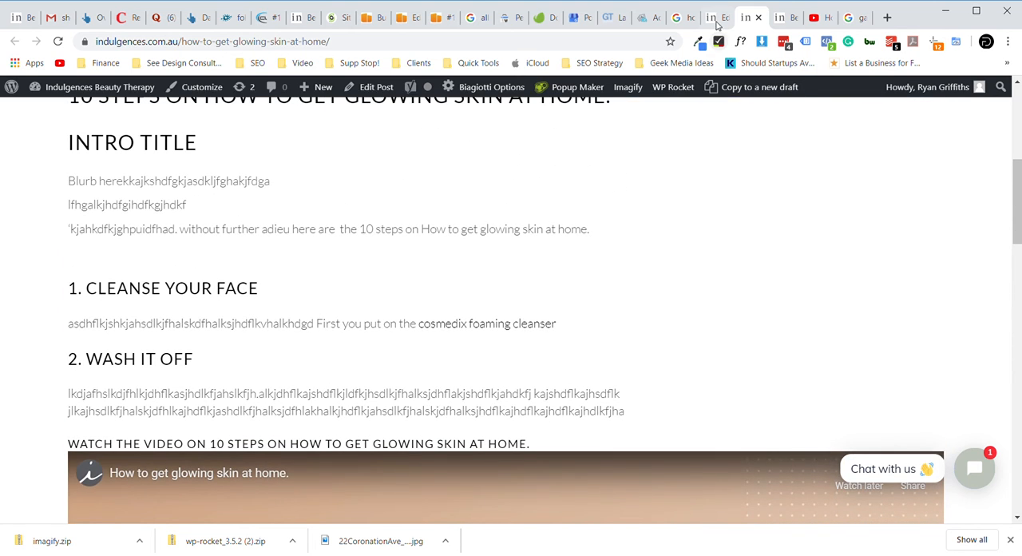
- Review the post's content, format and category settings in the editor, and return to the live post page
left_click(716, 18)
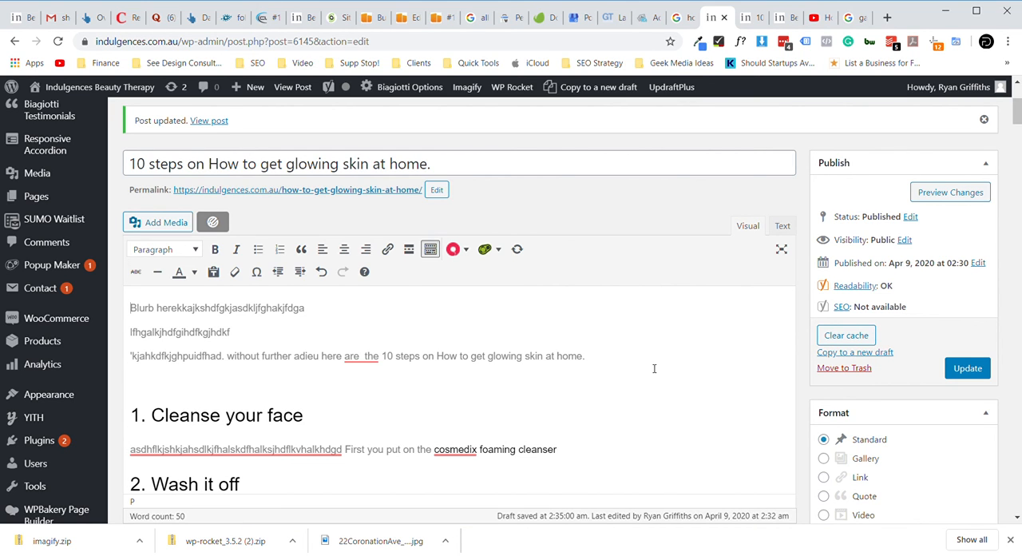
scroll(653, 368, "down", 1)
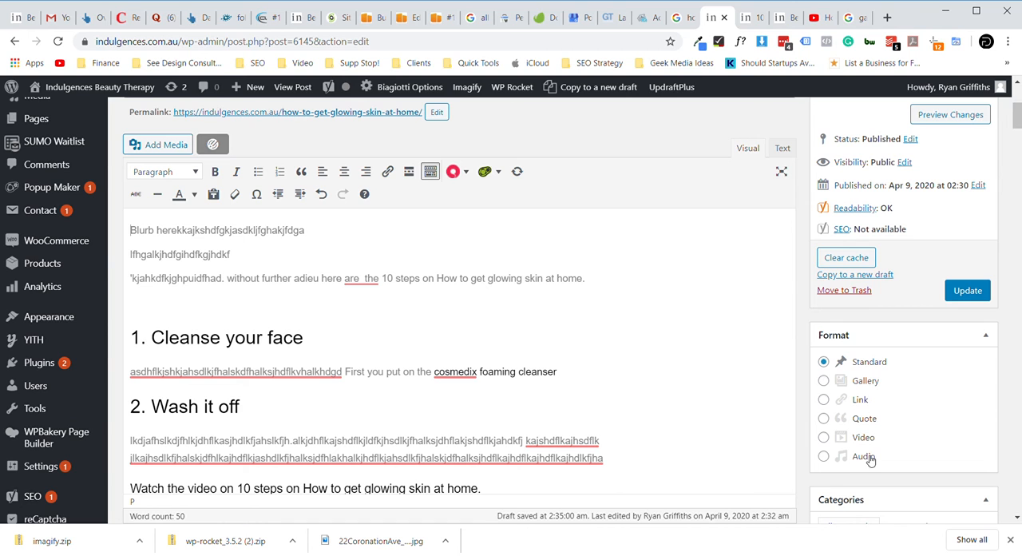
scroll(870, 461, "down", 1)
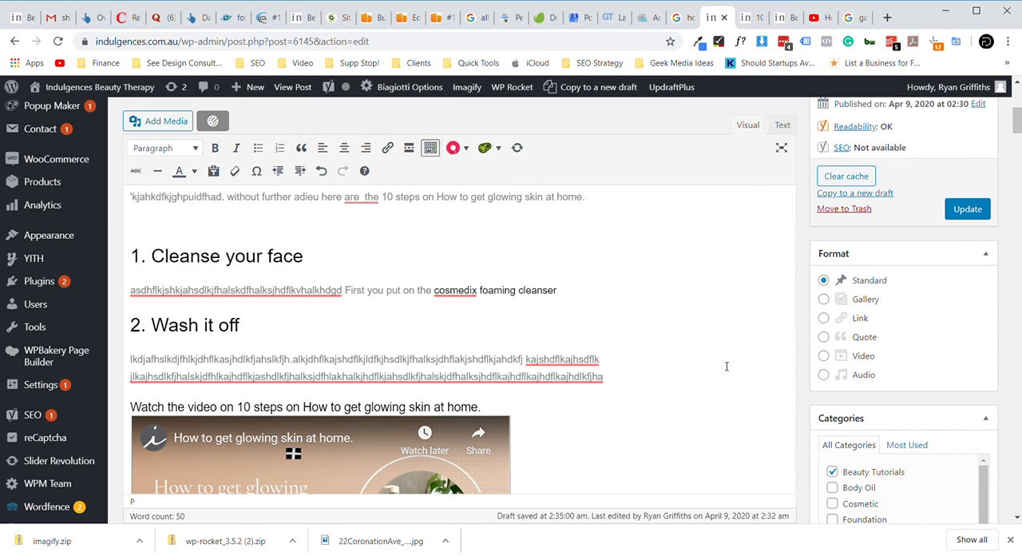
left_click(750, 19)
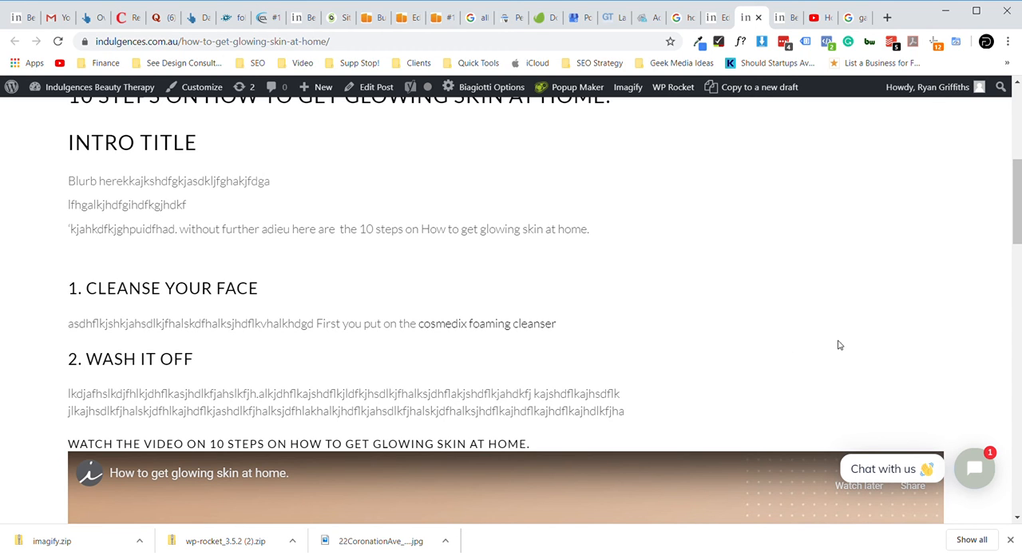
- Examine the live post and review its content, category, Yoast SEO and featured image sections in the post editor
scroll(850, 320, "up", 3)
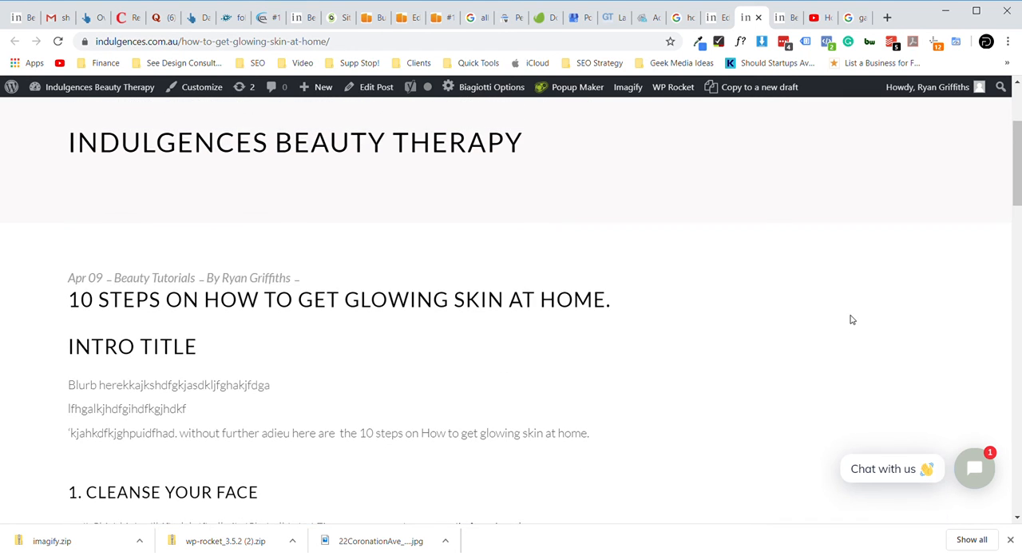
scroll(850, 320, "down", 2)
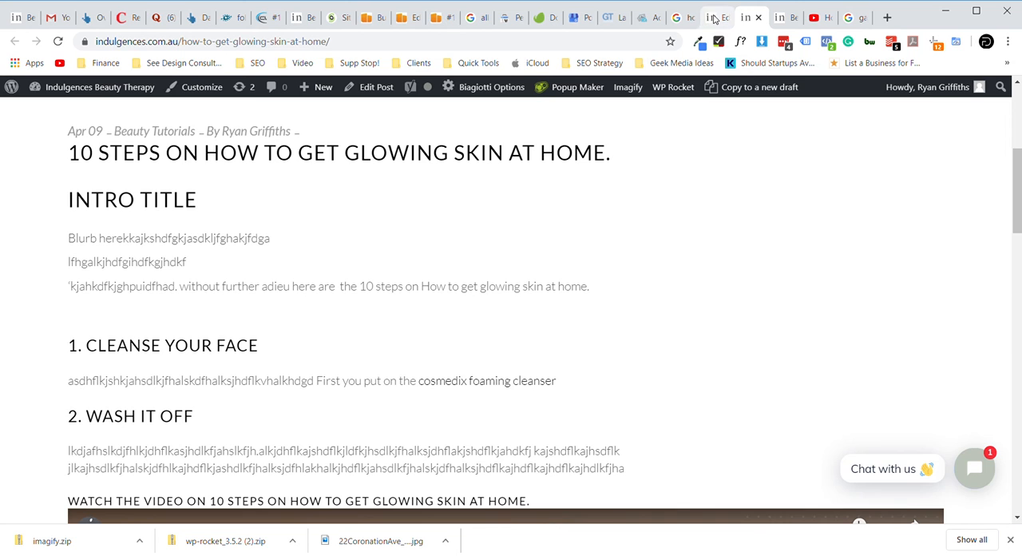
left_click(714, 18)
scroll(651, 355, "down", 1)
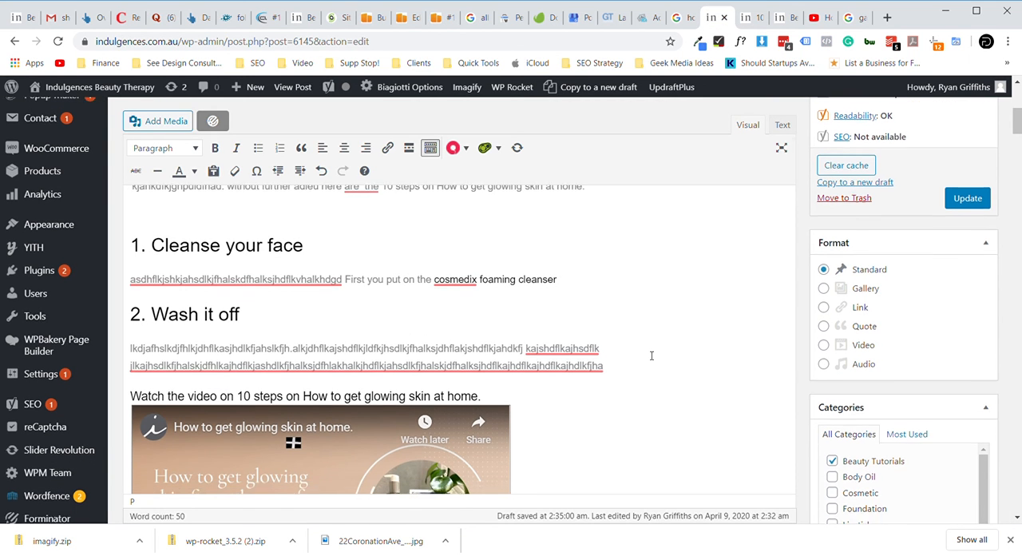
scroll(651, 355, "down", 3)
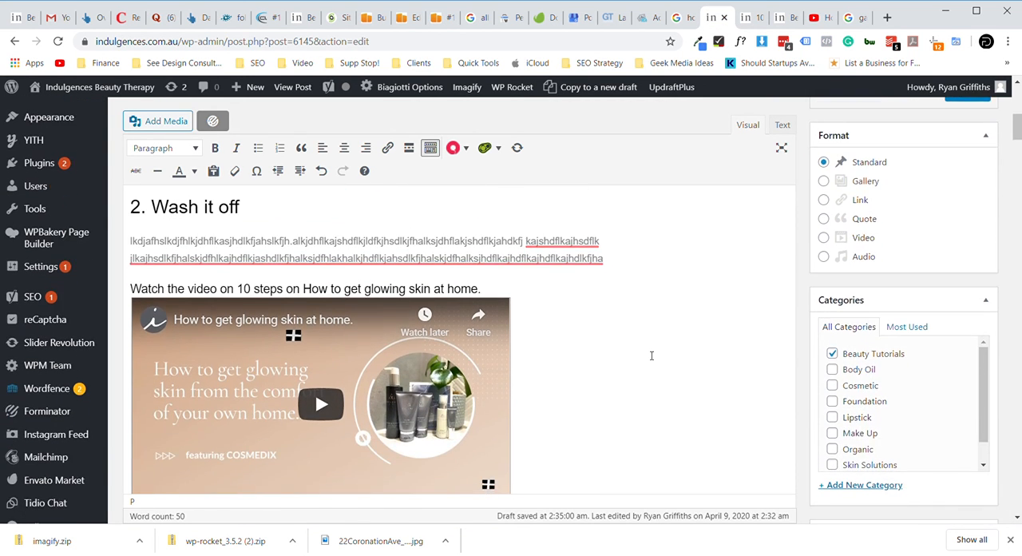
scroll(651, 355, "up", 6)
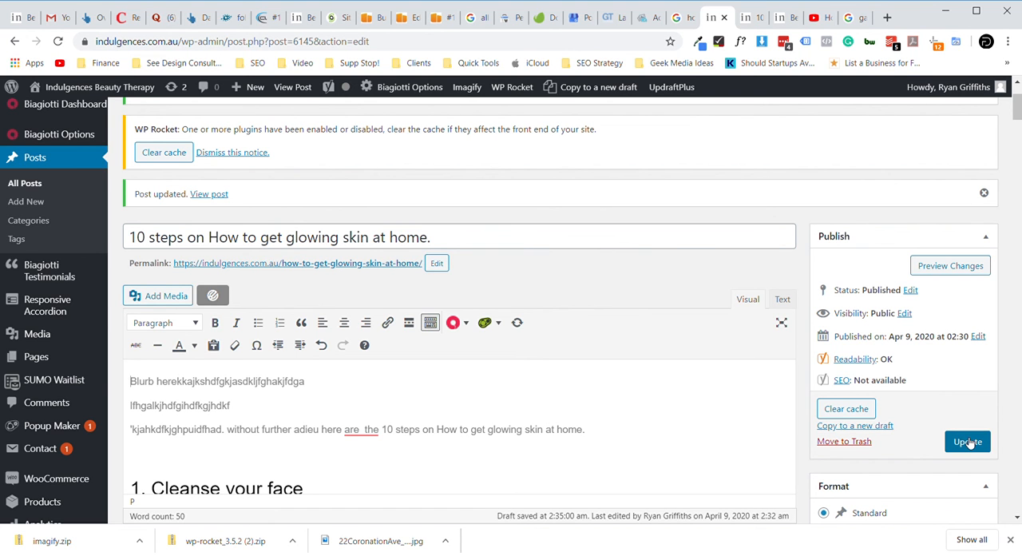
scroll(800, 488, "down", 3)
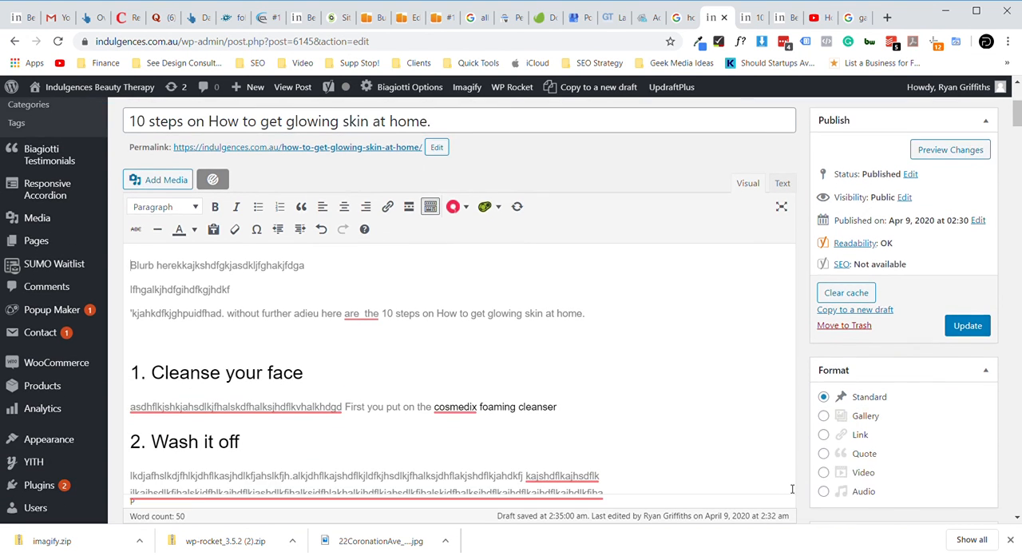
scroll(792, 489, "down", 3)
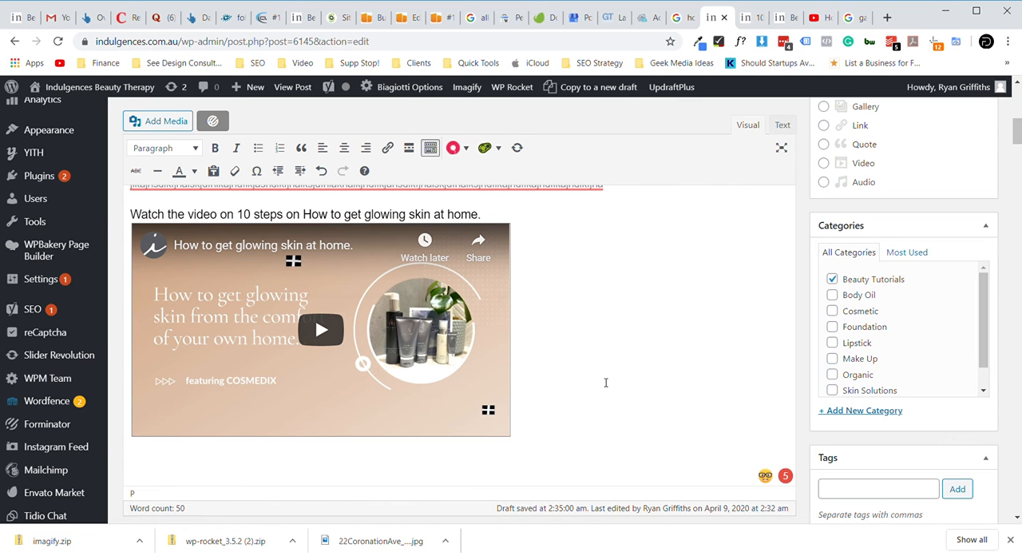
scroll(605, 382, "down", 1)
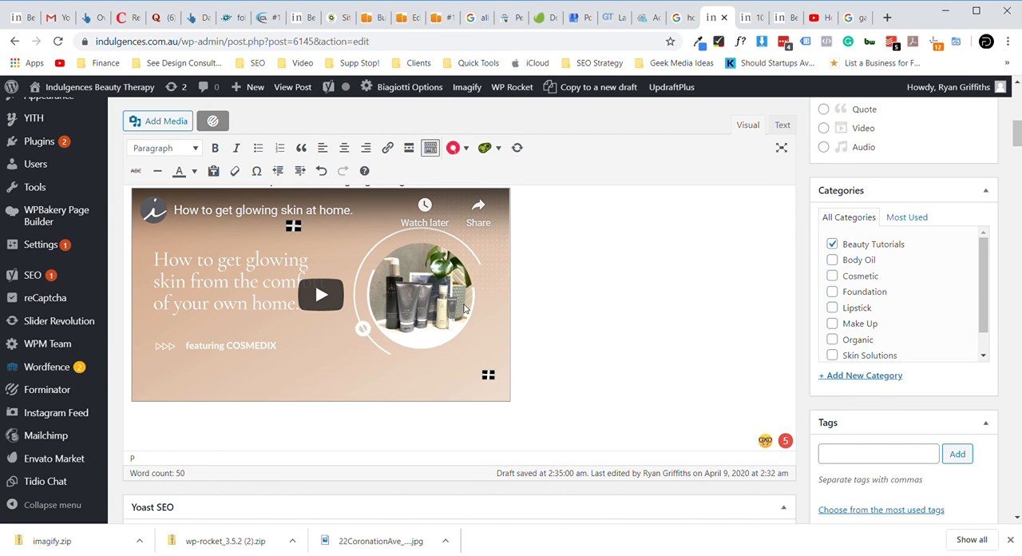
scroll(644, 358, "down", 4)
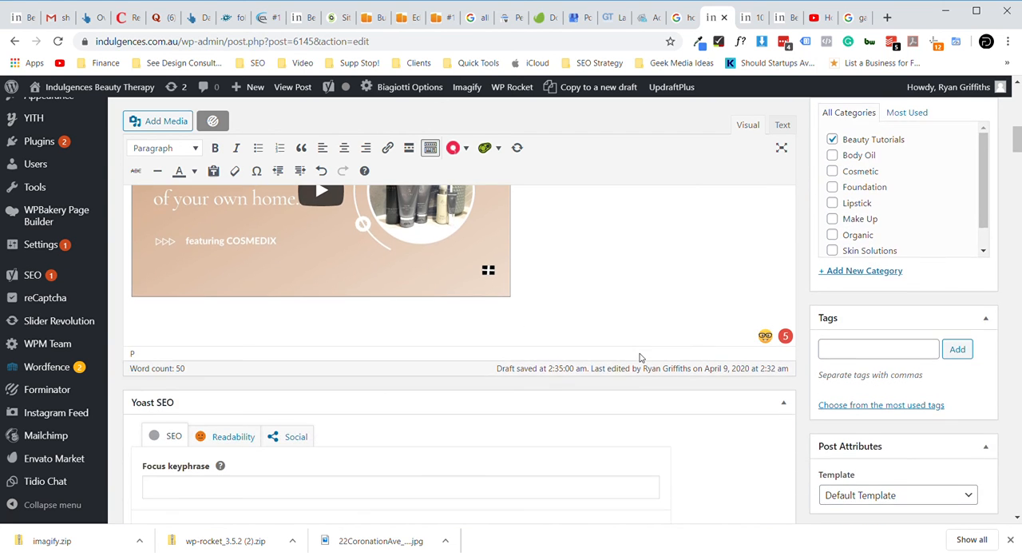
scroll(639, 357, "down", 5)
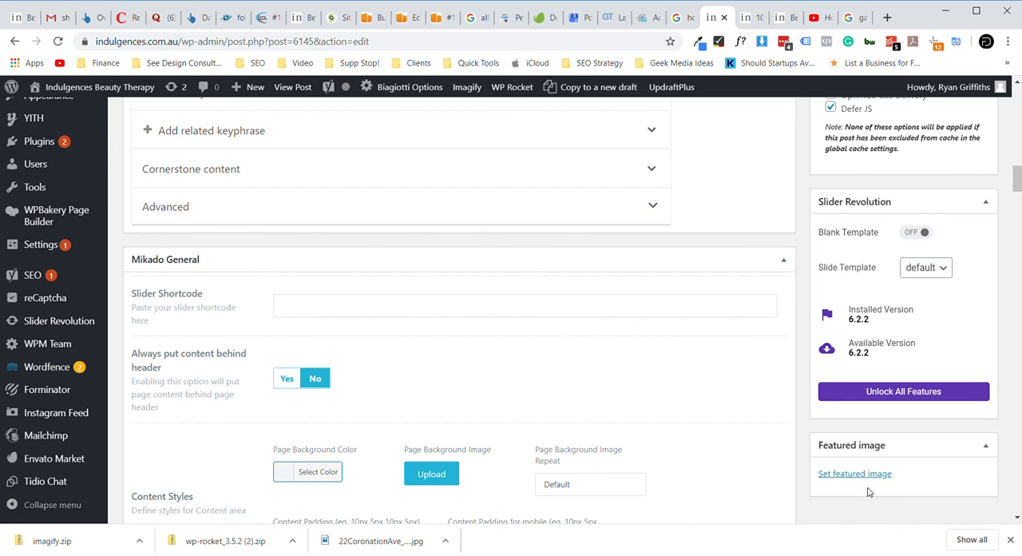
- Switch to the YouTube video "How to get glowing skin at home." and rewind it to its opening title frame
left_click(750, 19)
scroll(670, 221, "up", 4)
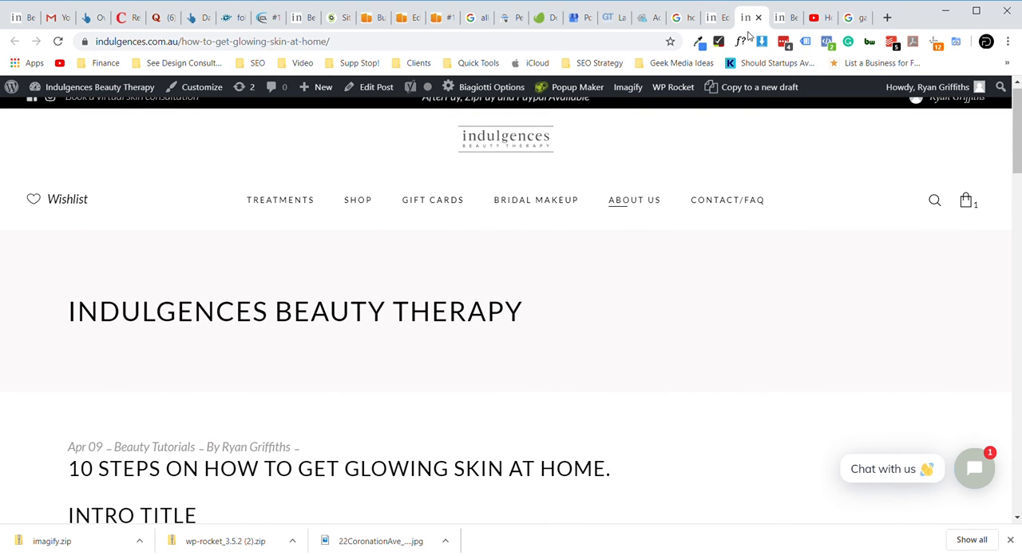
left_click(780, 17)
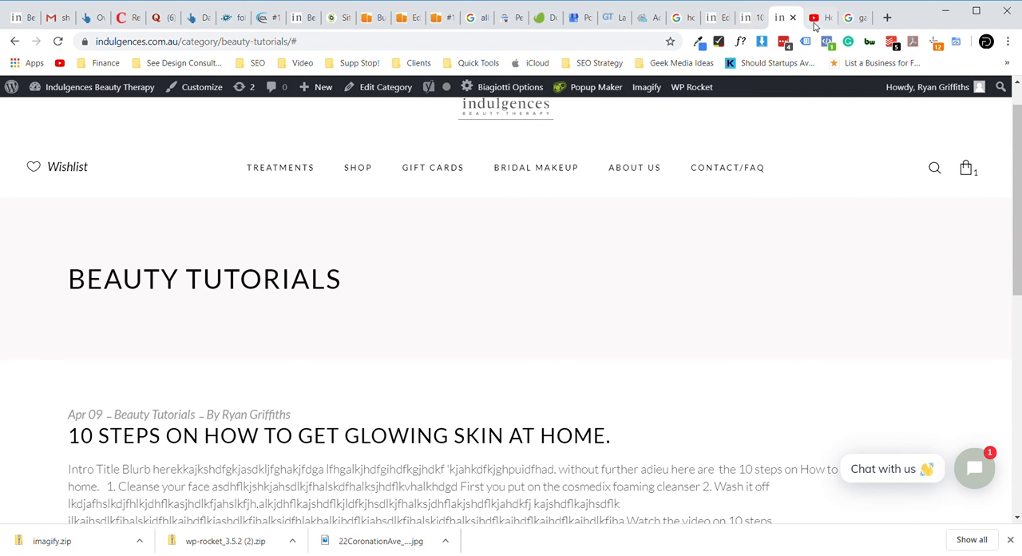
left_click(816, 19)
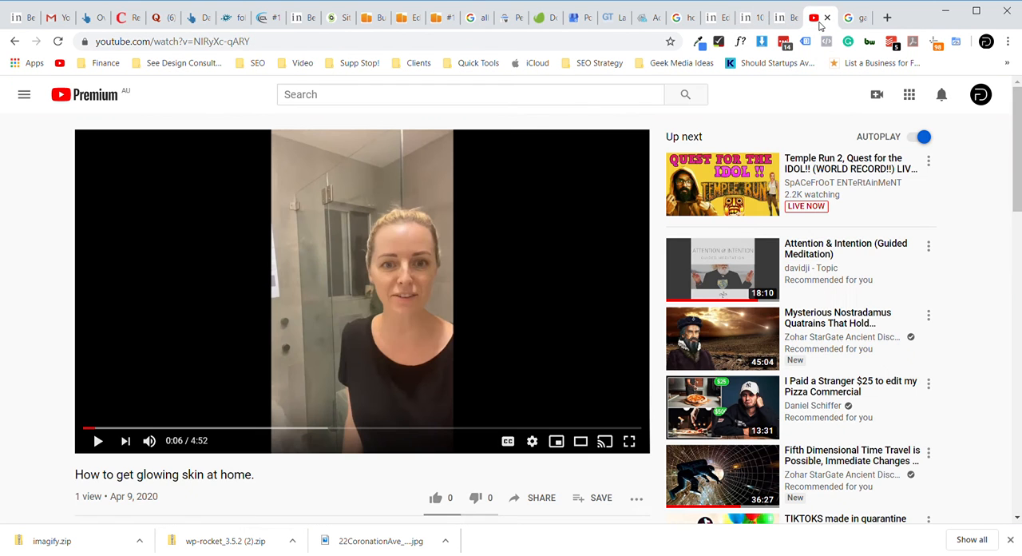
left_click(95, 428)
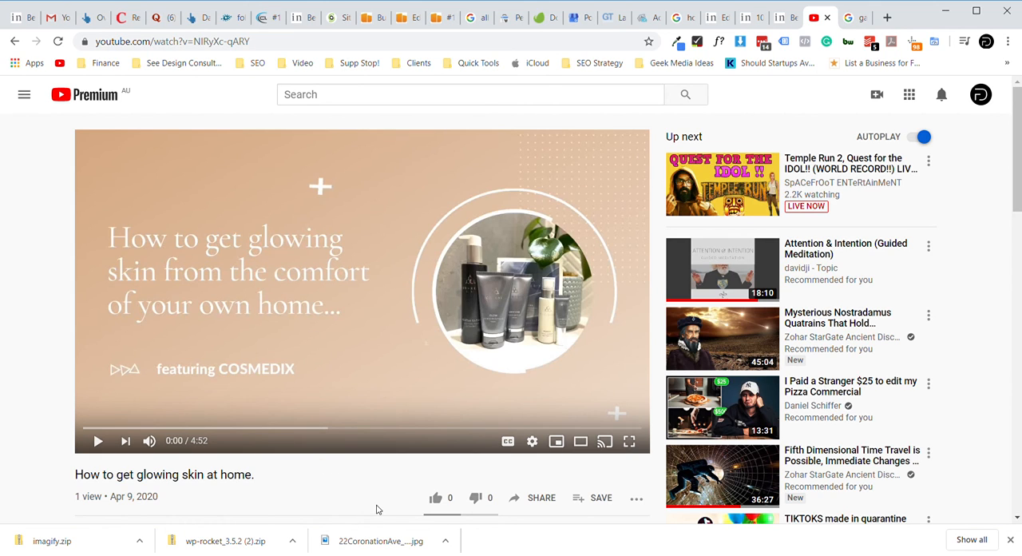
key("alt+Tab")
- Return to the post editor and upload Screenshot_22.png as the candidate for the post's featured image
left_click(715, 16)
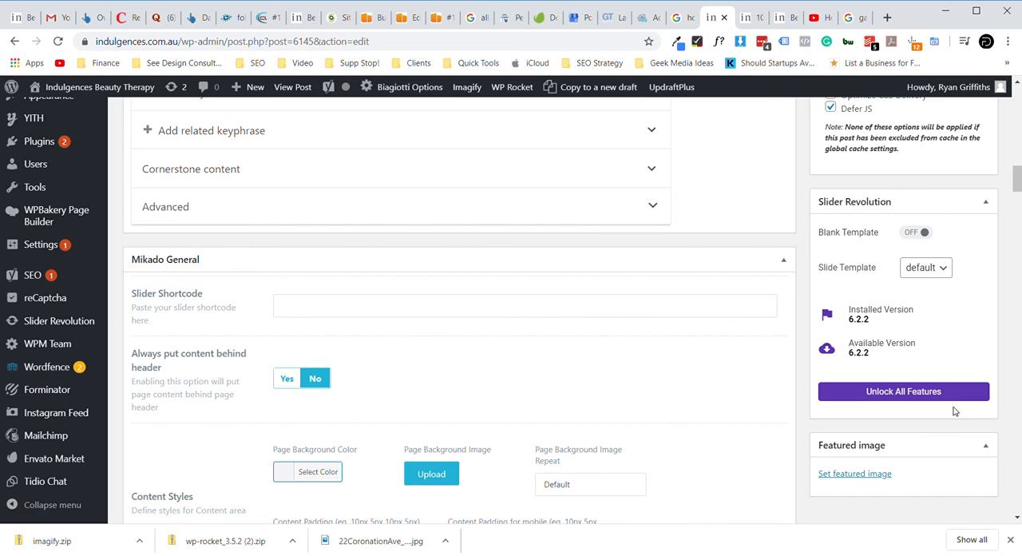
left_click(863, 473)
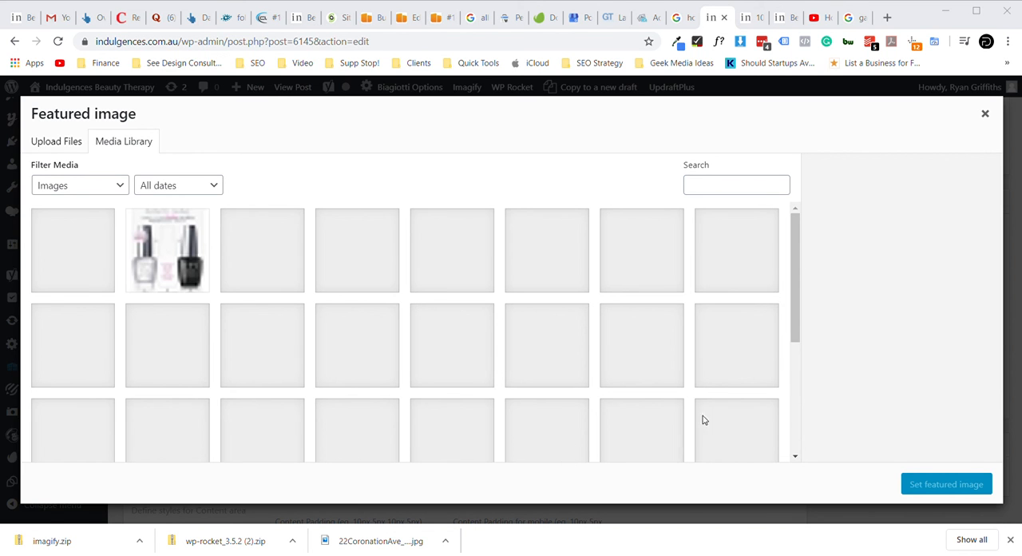
left_click_drag(786, 392, 881, 374)
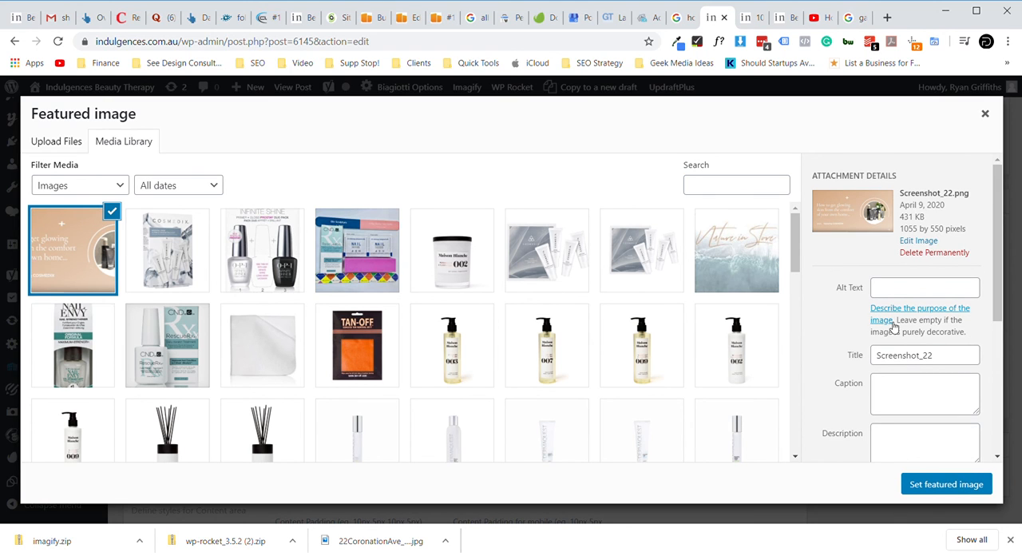
- Give the uploaded screenshot the alt text "10 steps on how to get glowing skin at home" and set it as featured image
left_click(889, 287)
key("ctrl+v")
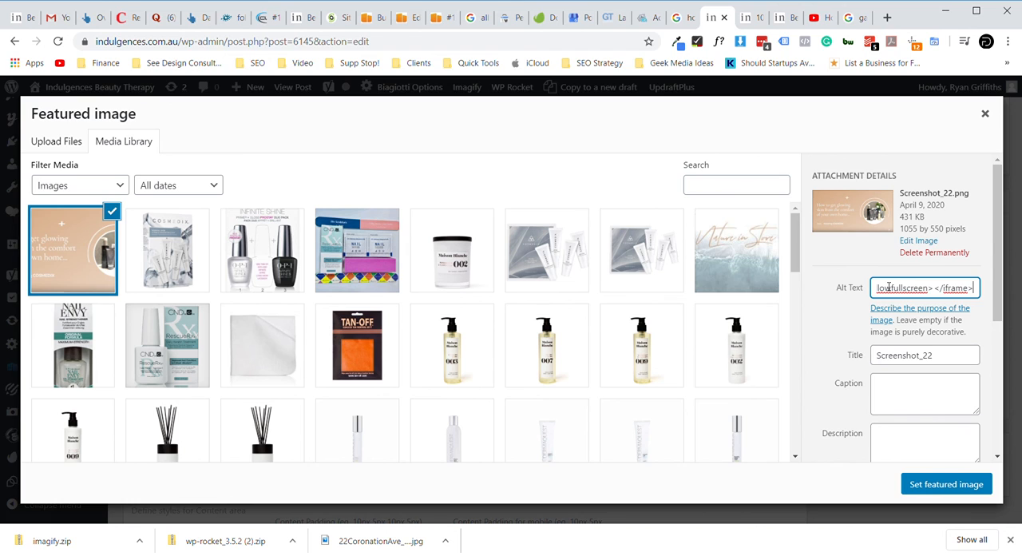
key("ctrl+z")
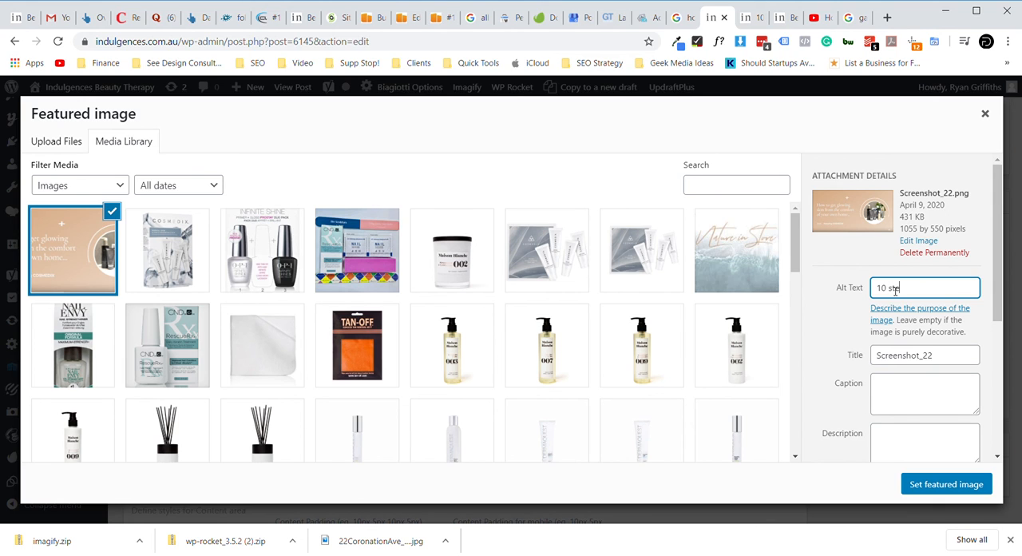
type("10 steps on")
type(" how to get glowing")
type(" skin at h")
type("ome")
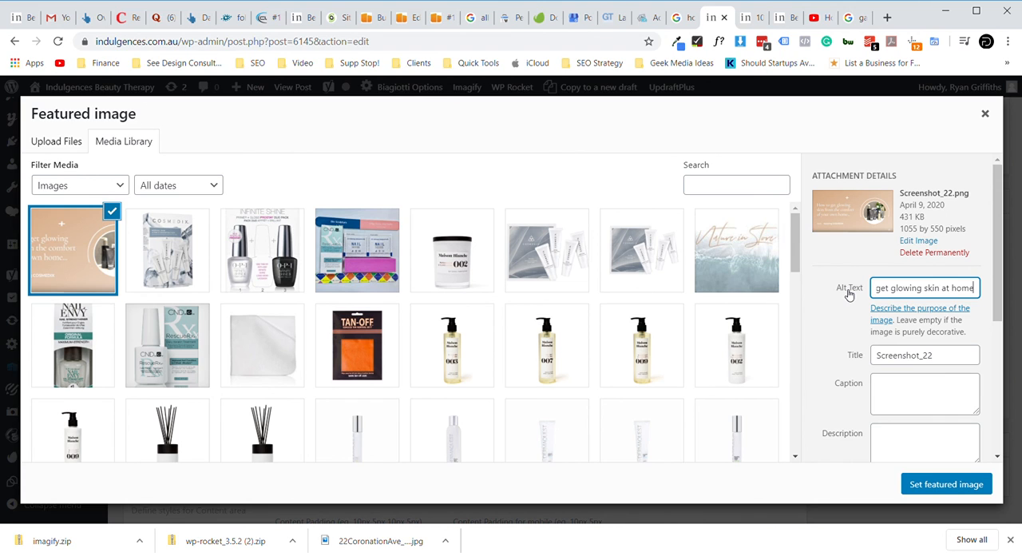
left_click(942, 484)
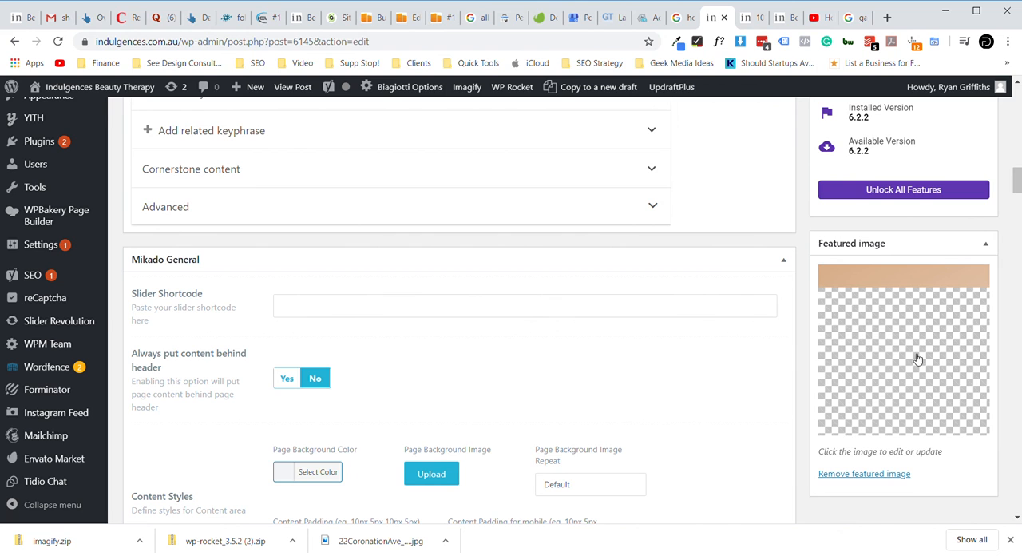
- Update the published post to save its new featured image
scroll(772, 319, "up", 3)
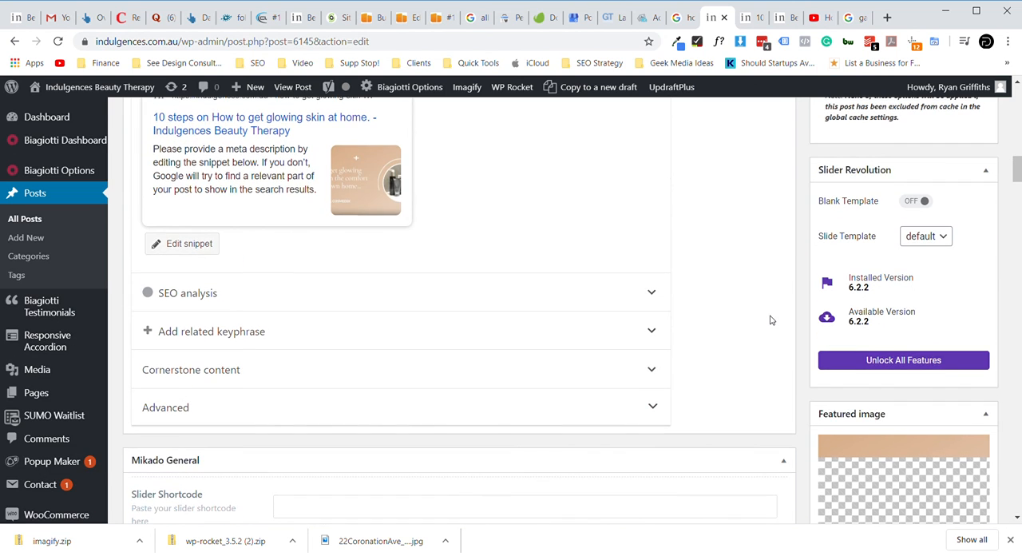
scroll(770, 319, "up", 10)
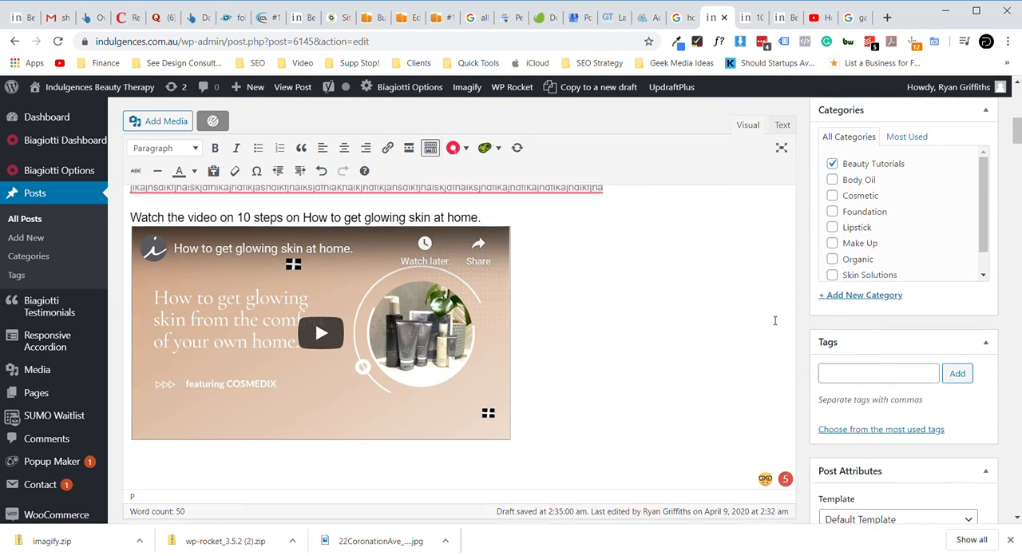
scroll(774, 320, "up", 6)
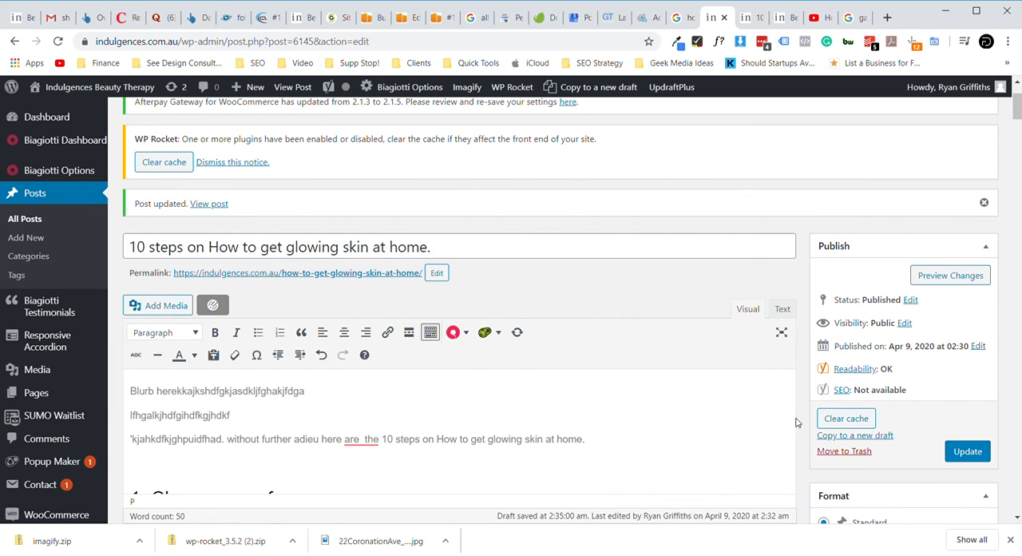
left_click(975, 451)
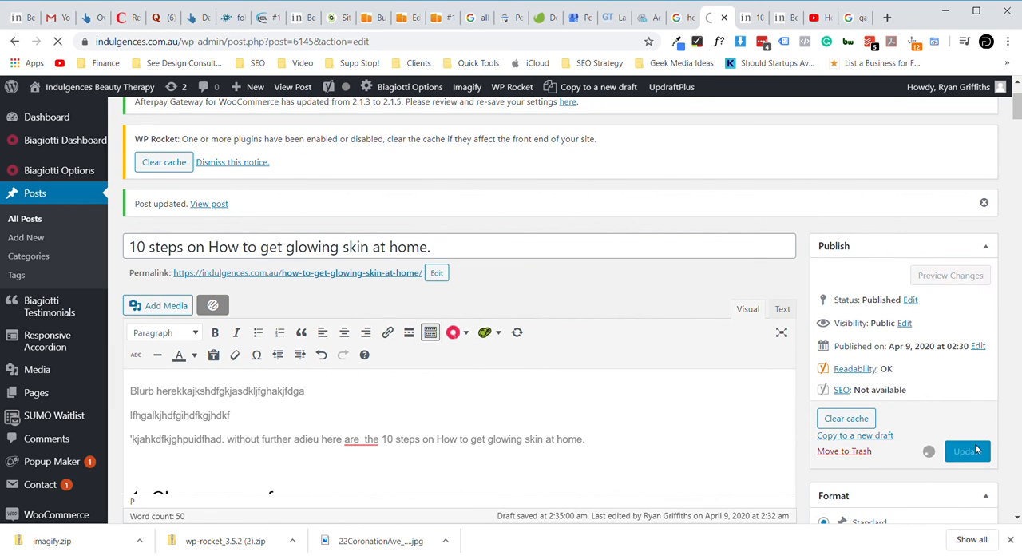
- Close the outdated live post page and reopen the post from its permalink in the editor
left_click(752, 19)
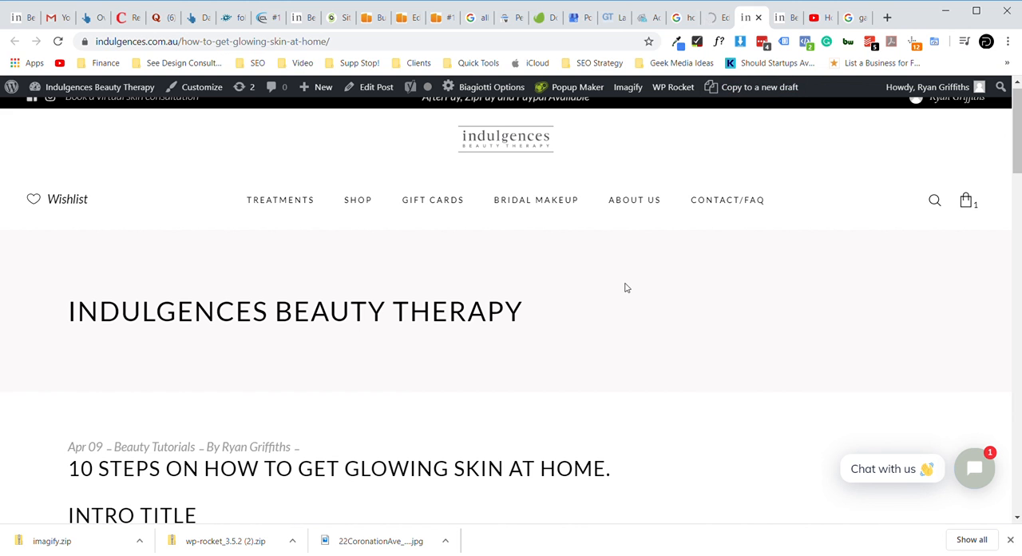
left_click(758, 17)
left_click(722, 18)
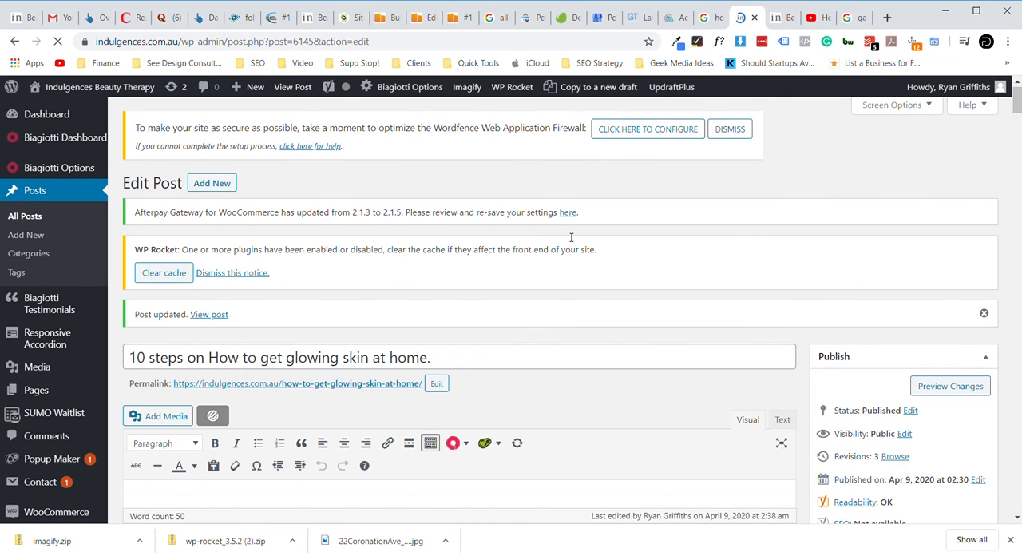
scroll(392, 285, "down", 2)
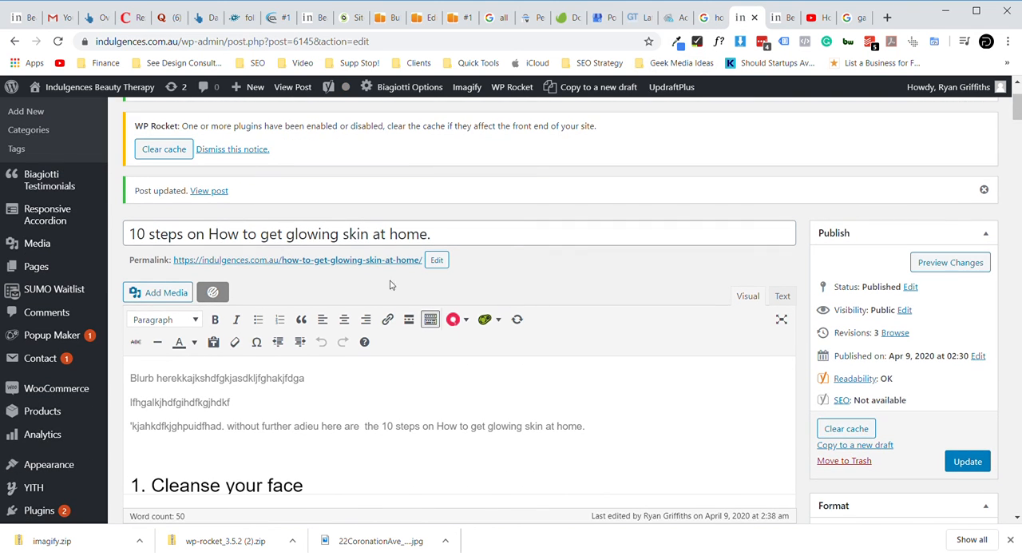
left_click(349, 262)
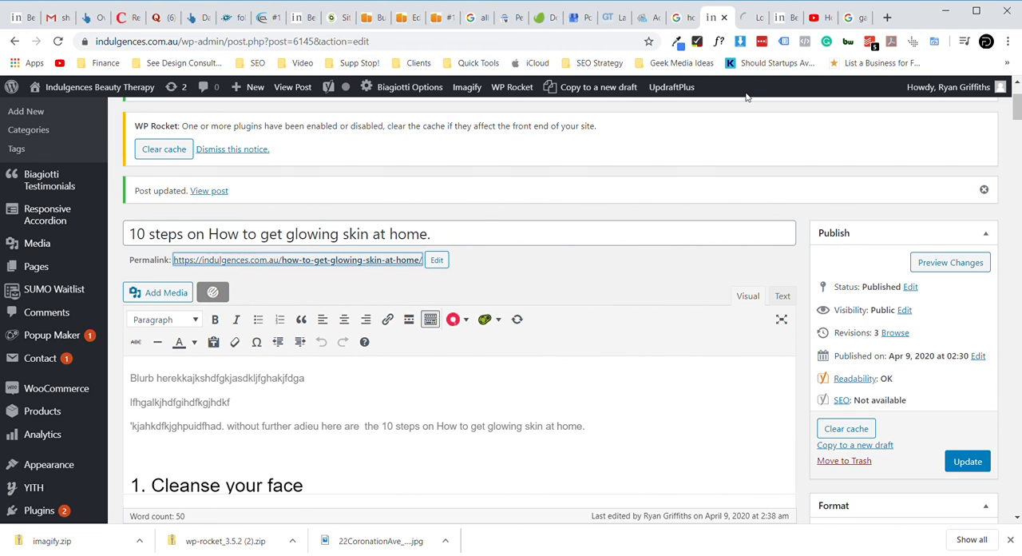
left_click(750, 20)
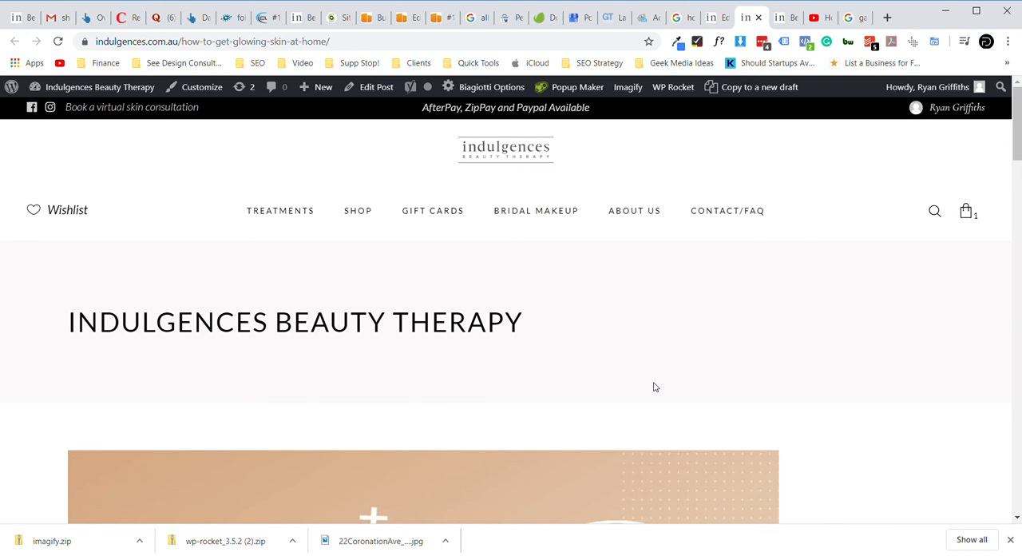
- Examine the featured image, post title and intro text on the reopened live post page
scroll(654, 387, "down", 4)
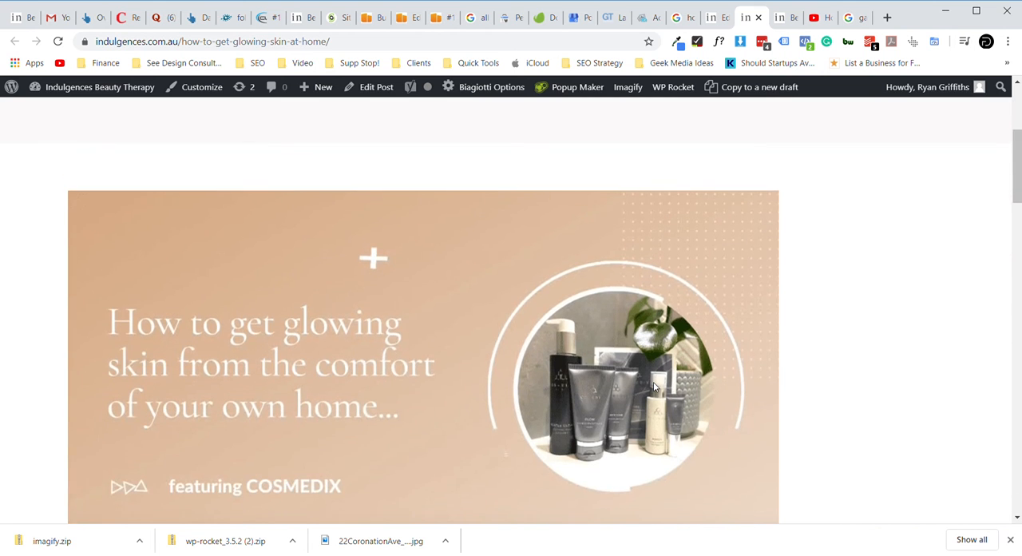
scroll(654, 388, "down", 1)
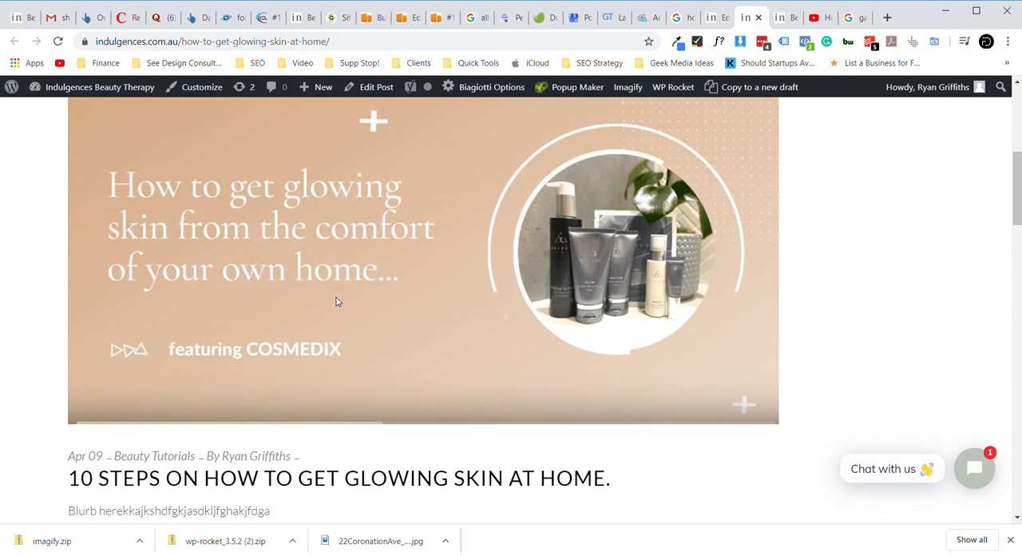
scroll(451, 310, "up", 1)
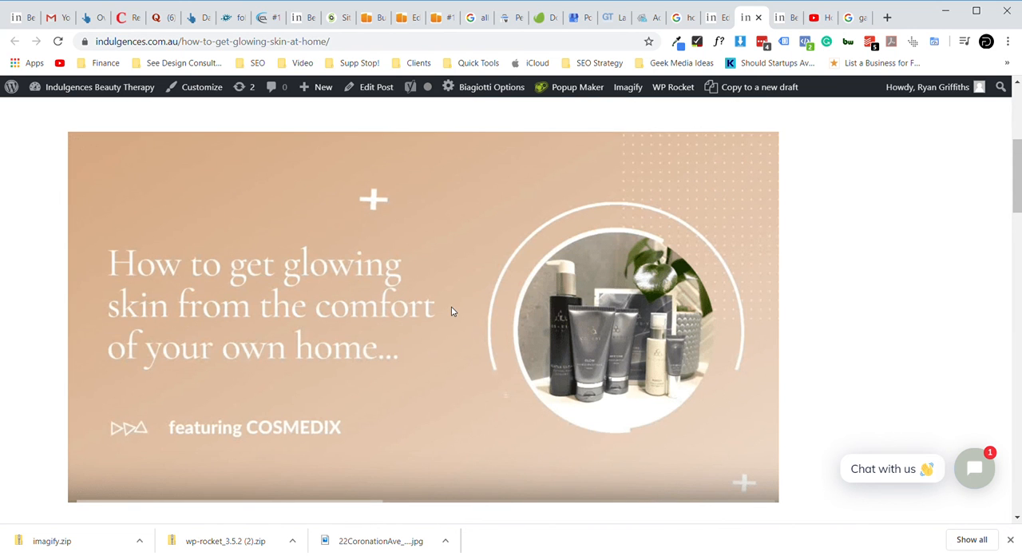
scroll(451, 311, "down", 1)
scroll(450, 310, "down", 1)
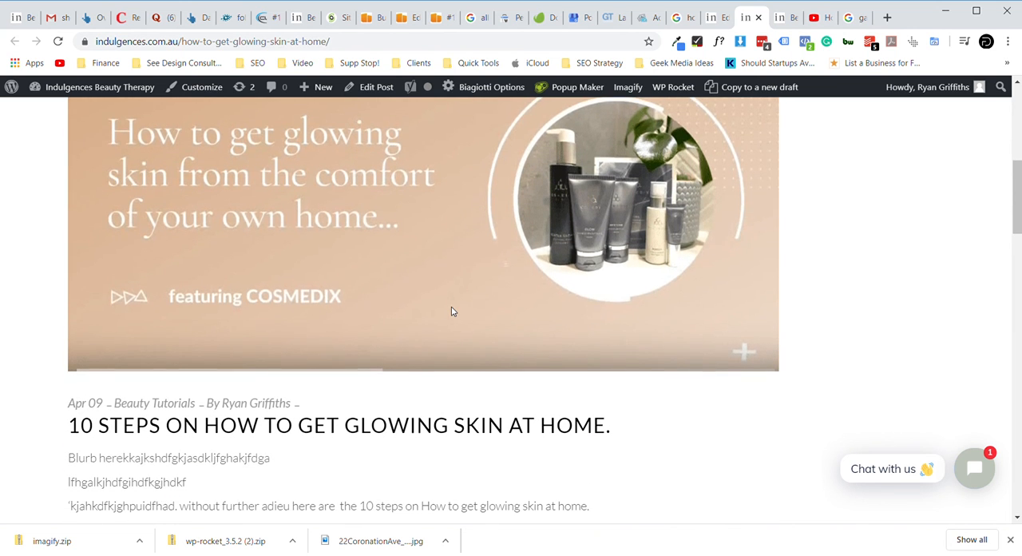
scroll(451, 310, "down", 1)
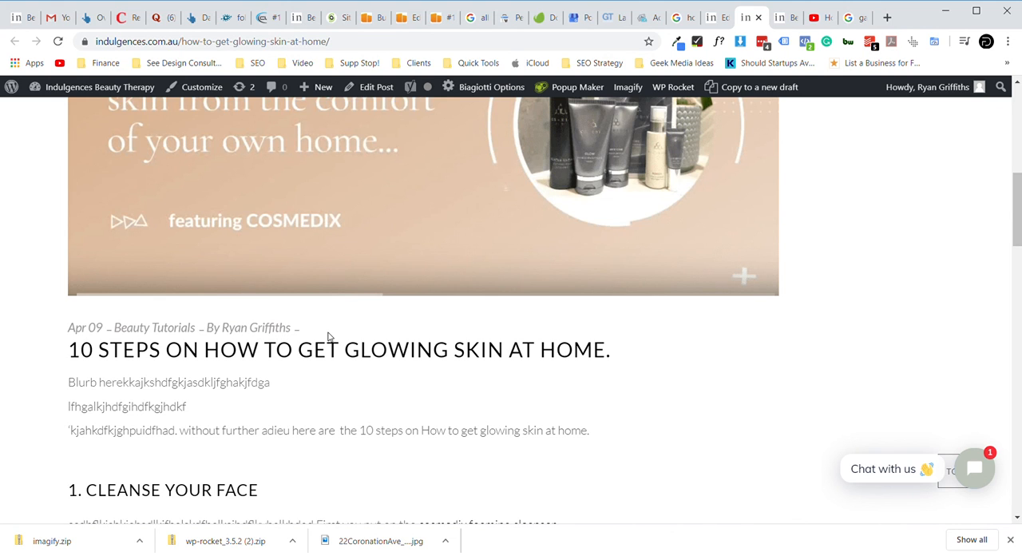
- Check how the live post's title, intro text and first step headings sit beneath the featured image and page header
scroll(327, 336, "down", 1)
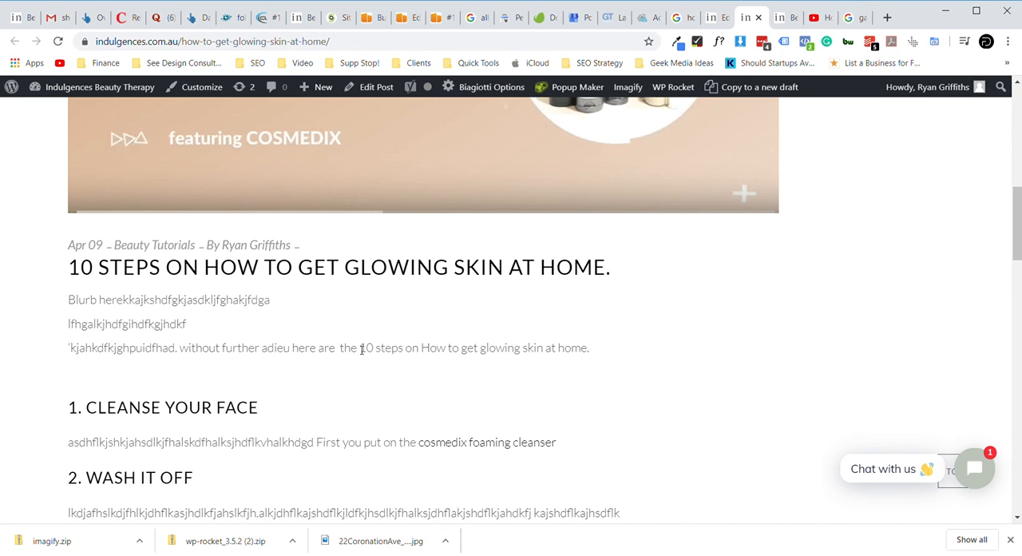
scroll(362, 348, "down", 1)
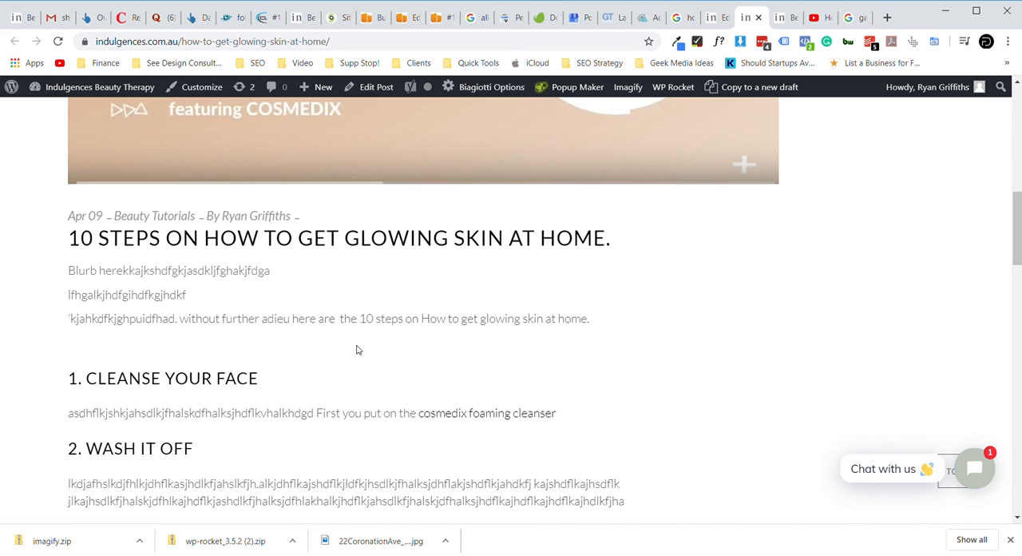
scroll(172, 281, "up", 3)
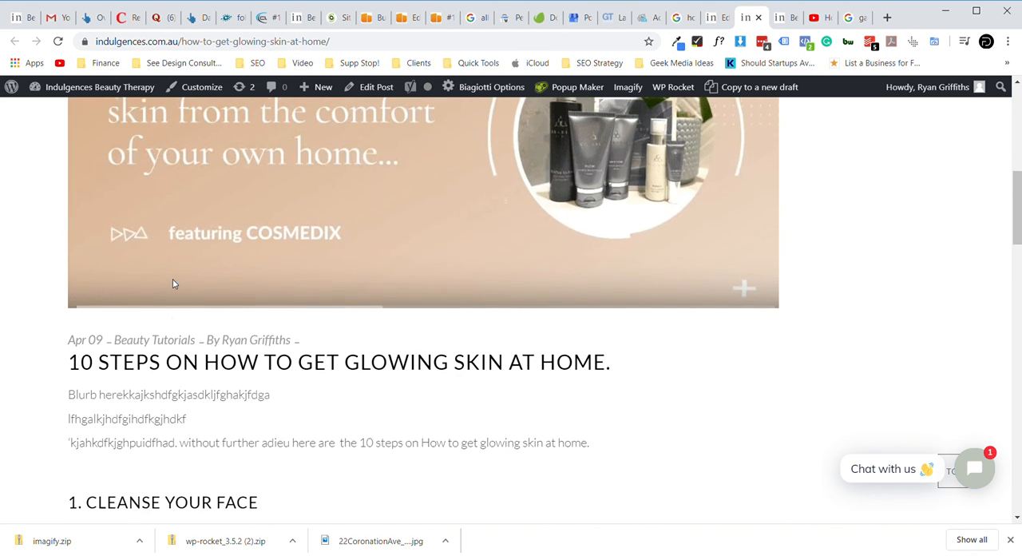
scroll(170, 287, "down", 1)
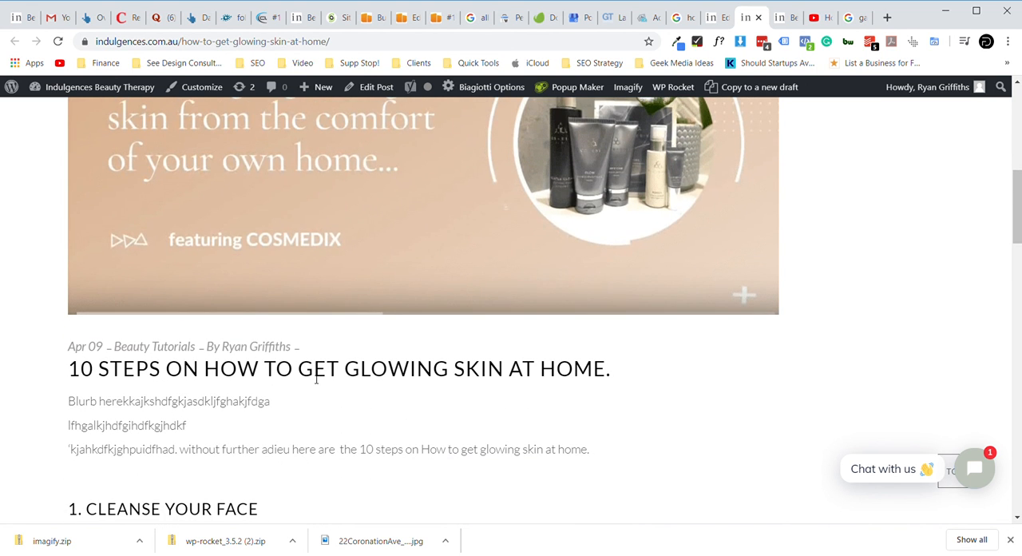
scroll(315, 380, "down", 1)
scroll(312, 380, "up", 5)
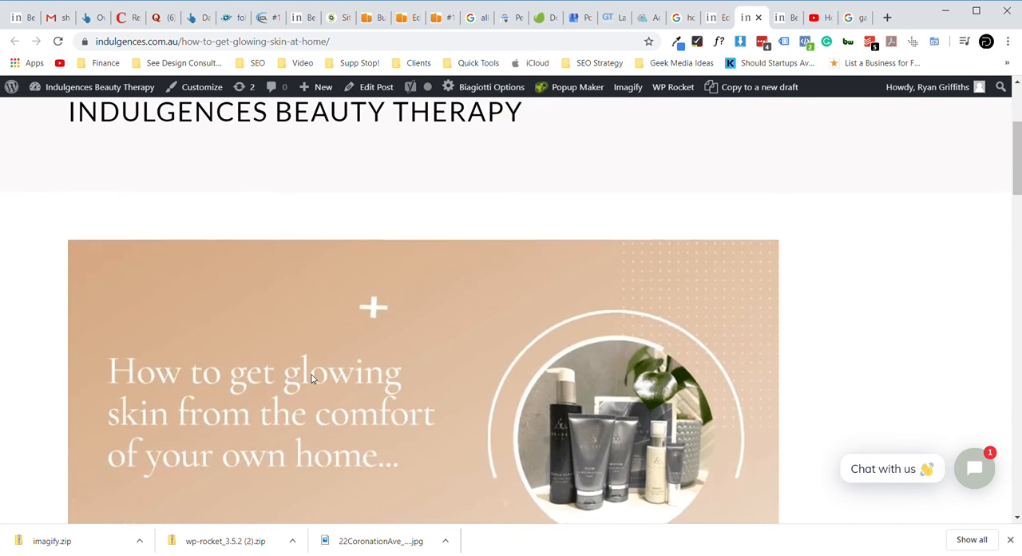
scroll(312, 379, "up", 3)
scroll(460, 349, "down", 5)
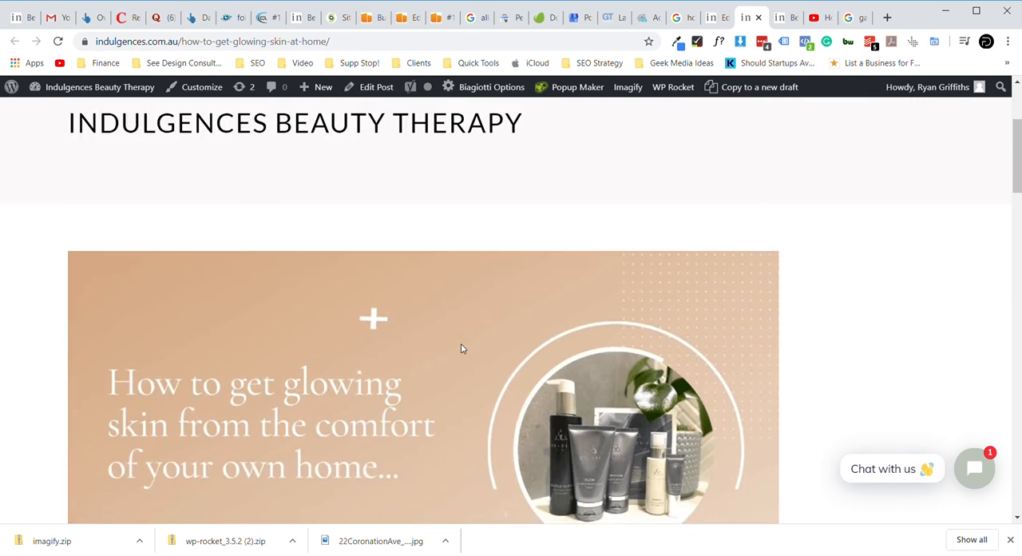
scroll(461, 349, "up", 5)
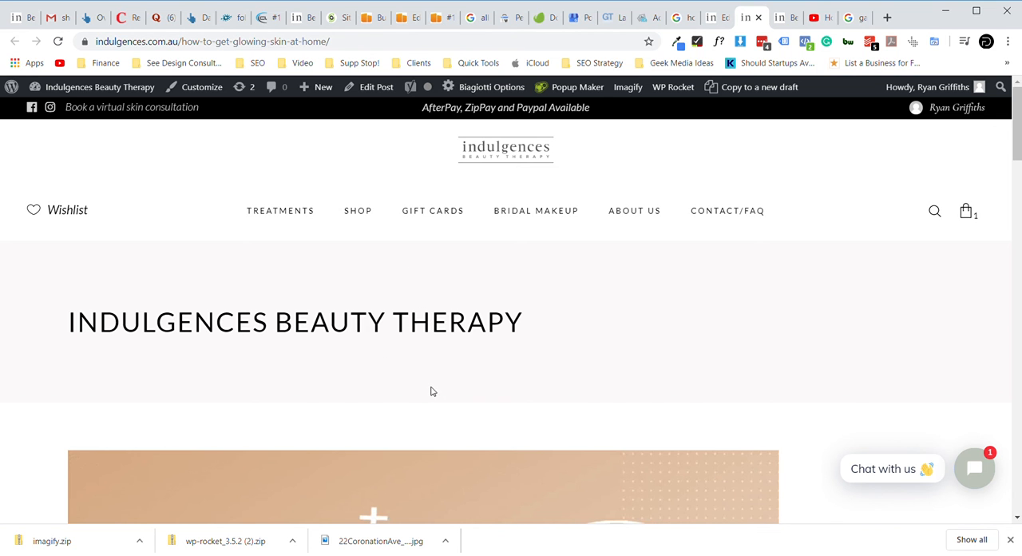
- Review the live post from its header through the numbered steps and embedded video to the share icons and comment section
scroll(431, 391, "down", 2)
scroll(430, 390, "down", 2)
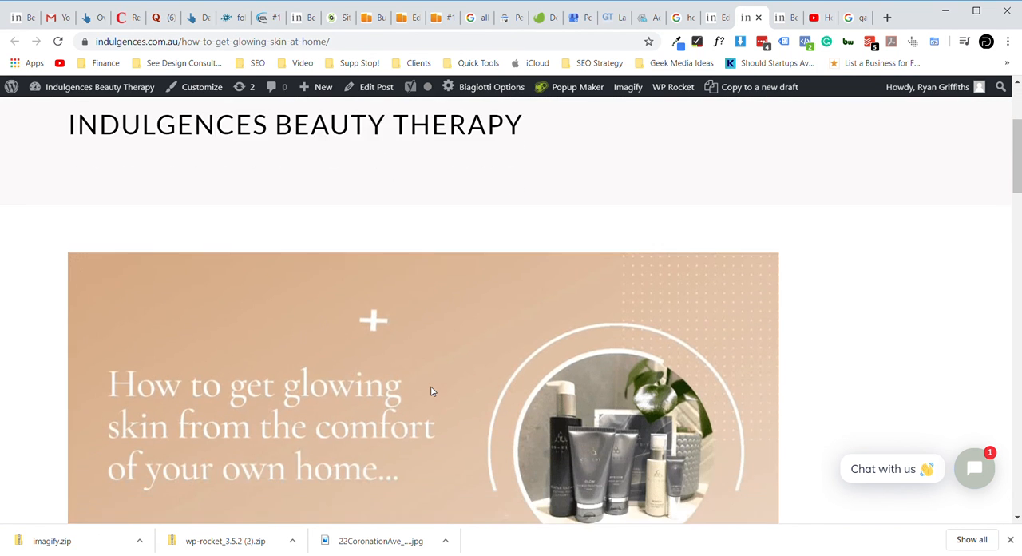
scroll(430, 390, "down", 1)
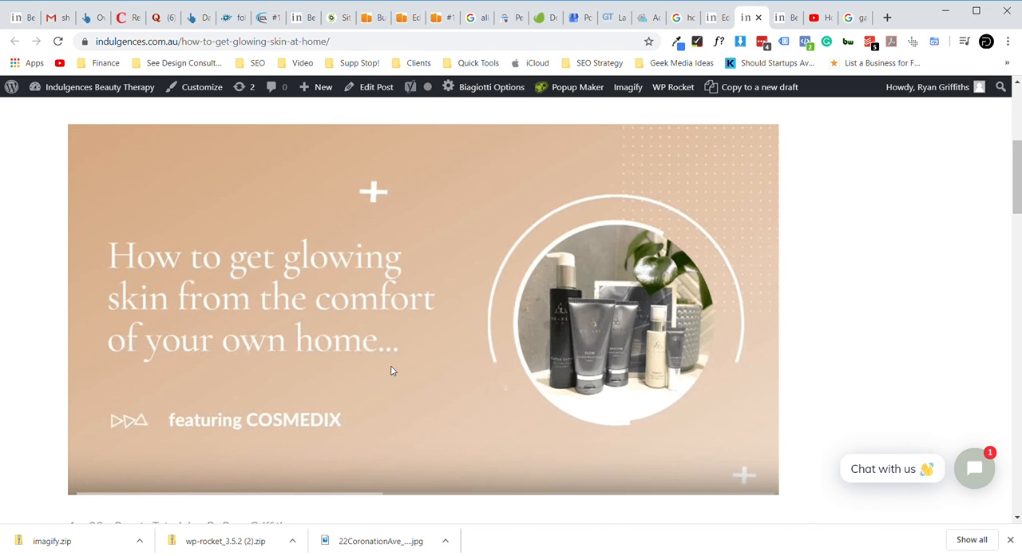
scroll(391, 370, "down", 3)
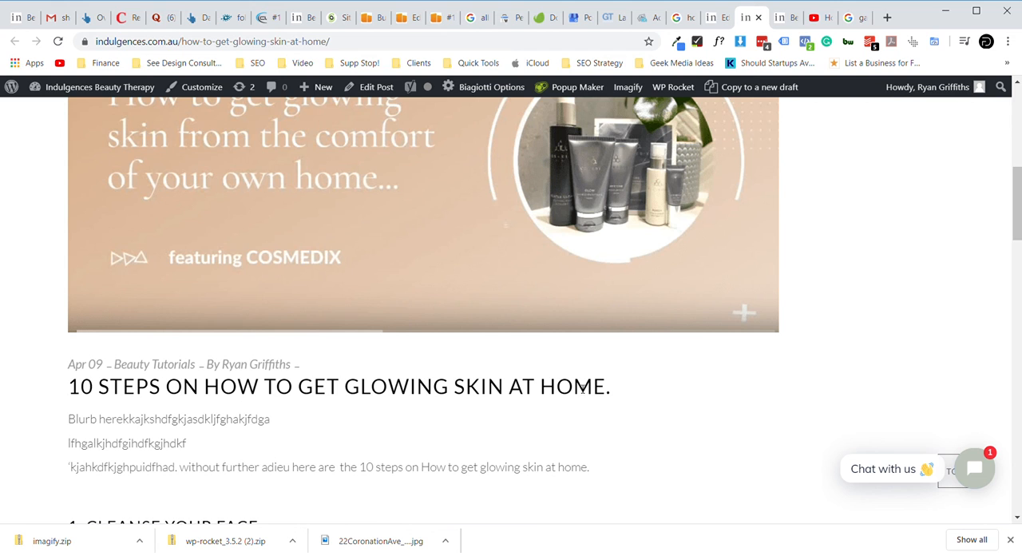
scroll(356, 391, "down", 1)
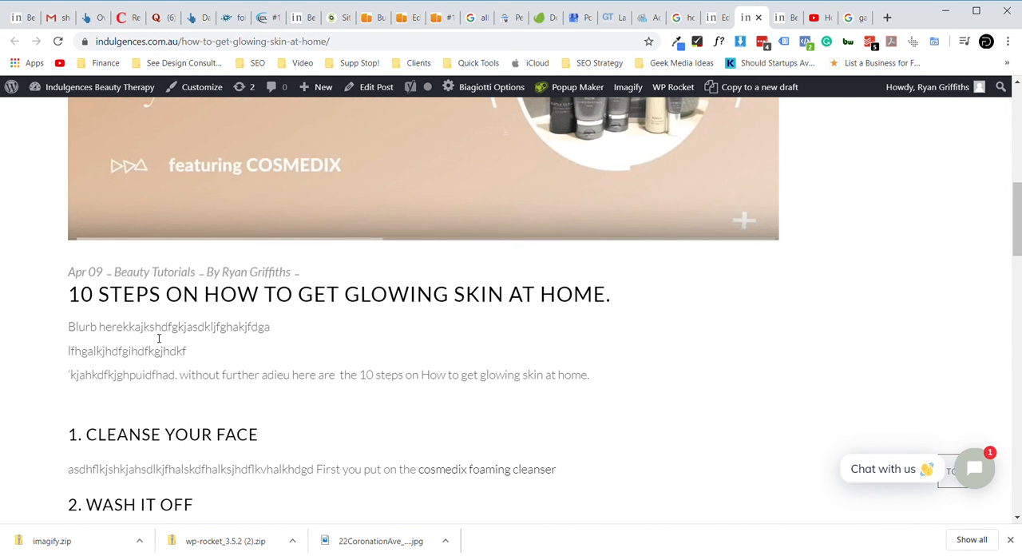
scroll(197, 384, "down", 1)
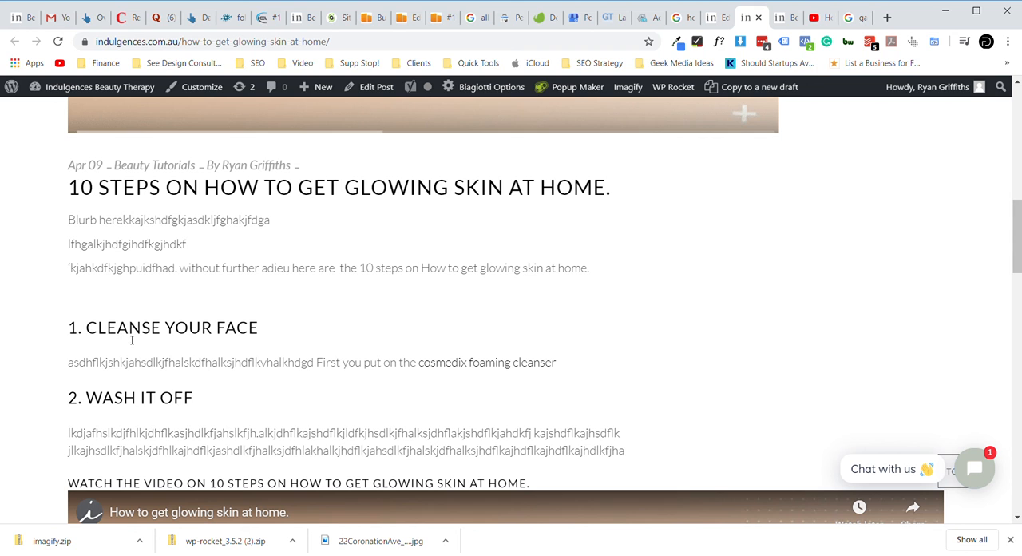
scroll(178, 365, "down", 1)
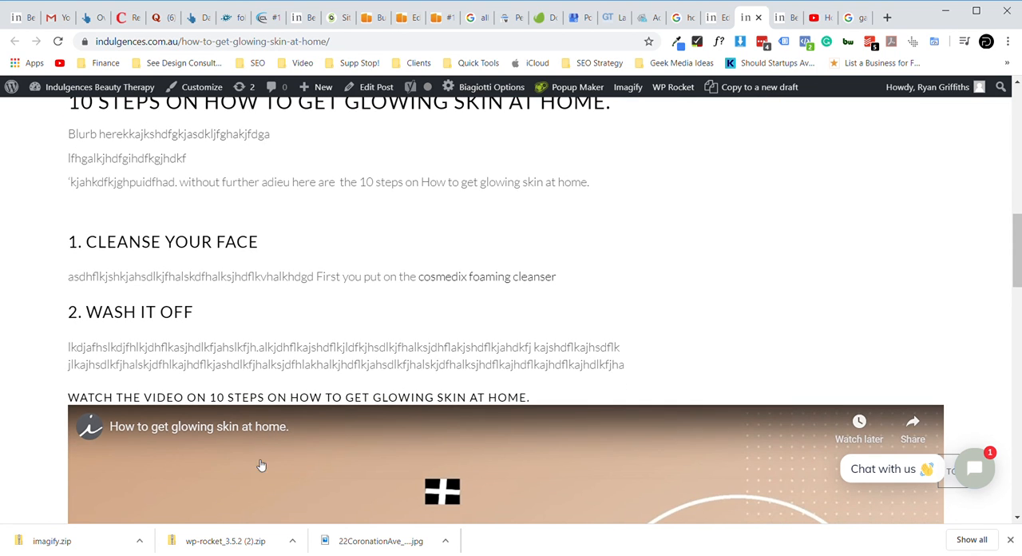
scroll(261, 465, "down", 2)
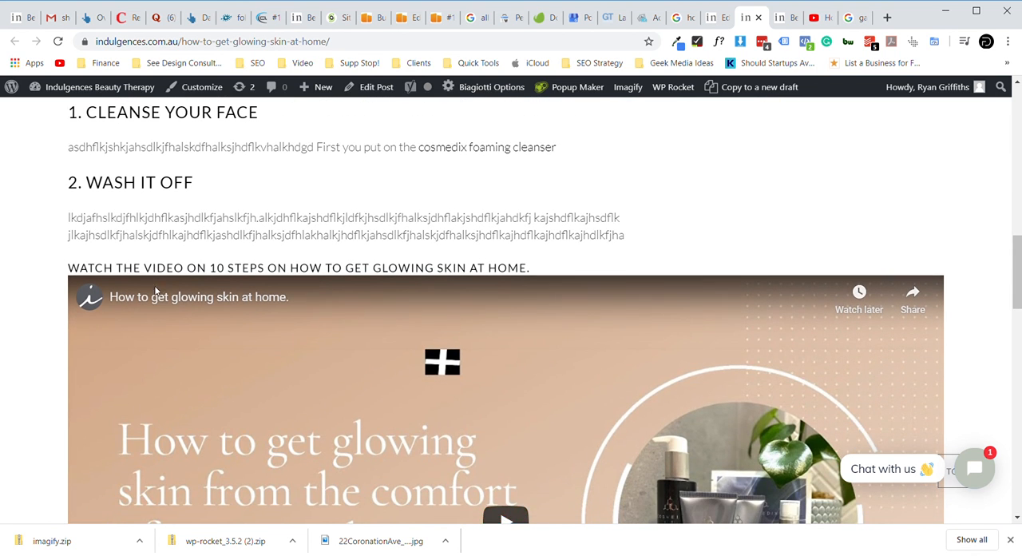
scroll(341, 376, "down", 1)
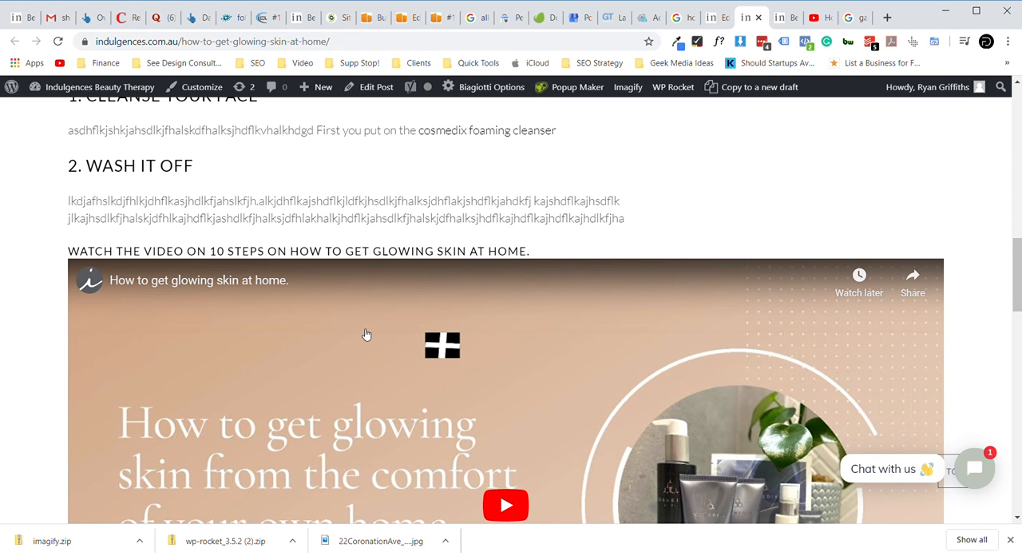
scroll(366, 334, "down", 1)
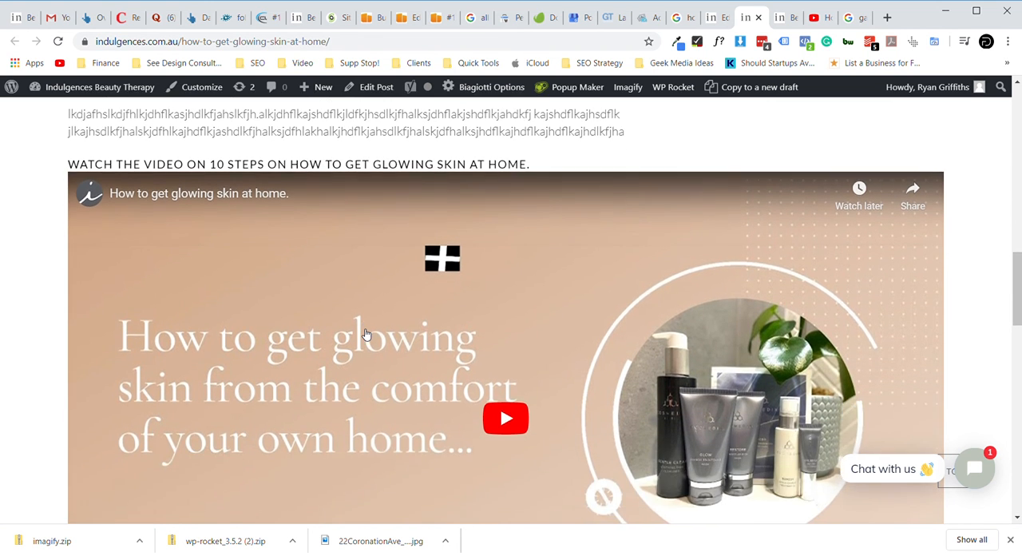
scroll(365, 334, "down", 4)
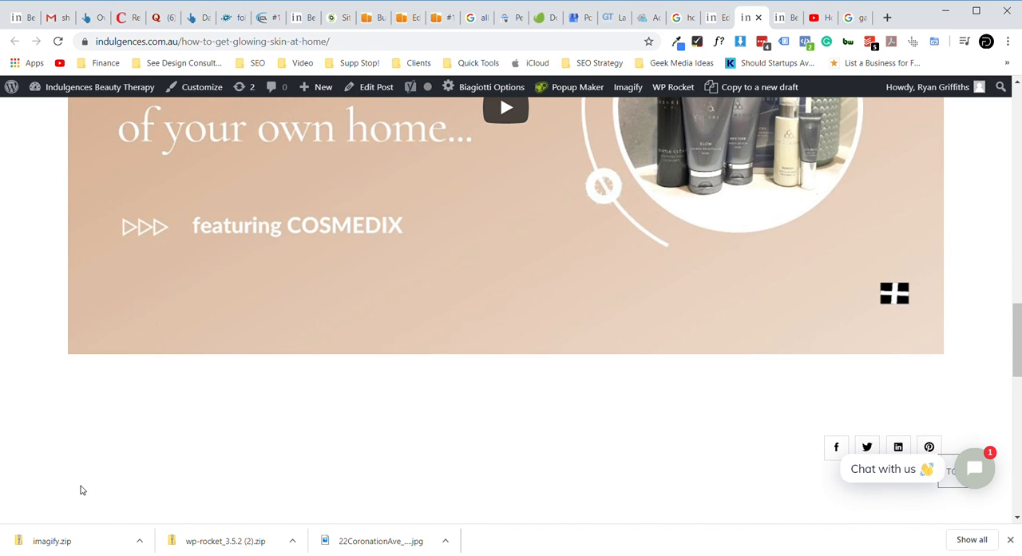
scroll(80, 489, "down", 2)
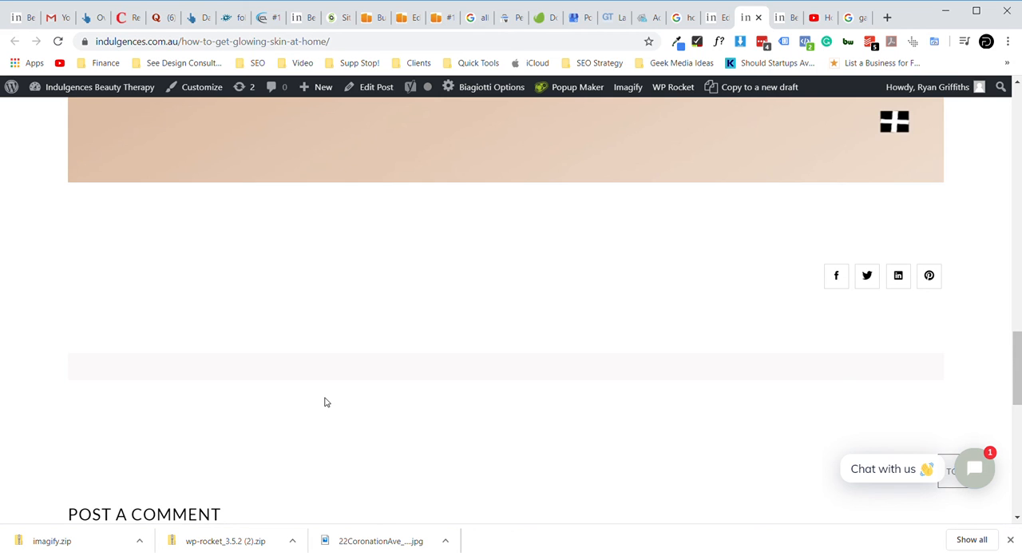
scroll(324, 401, "up", 6)
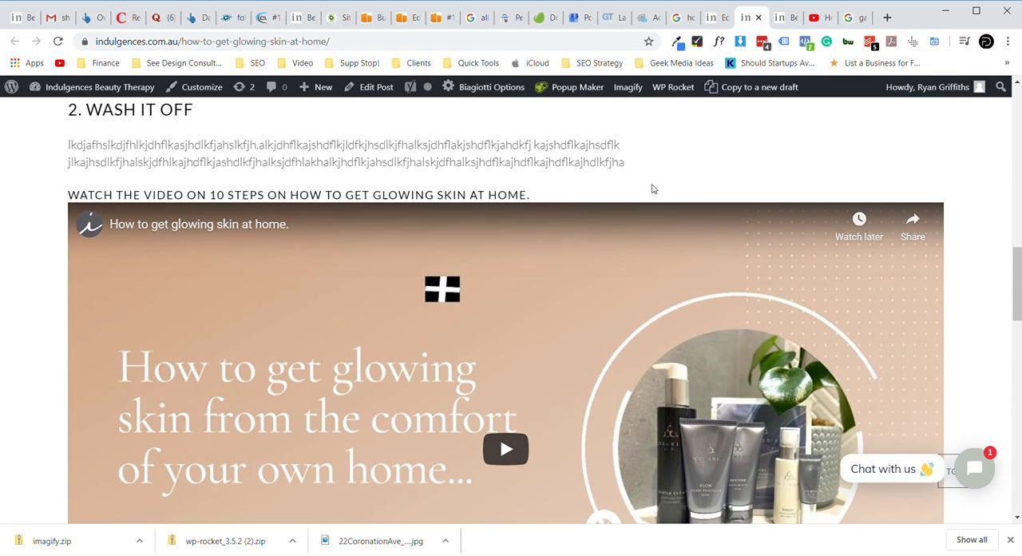